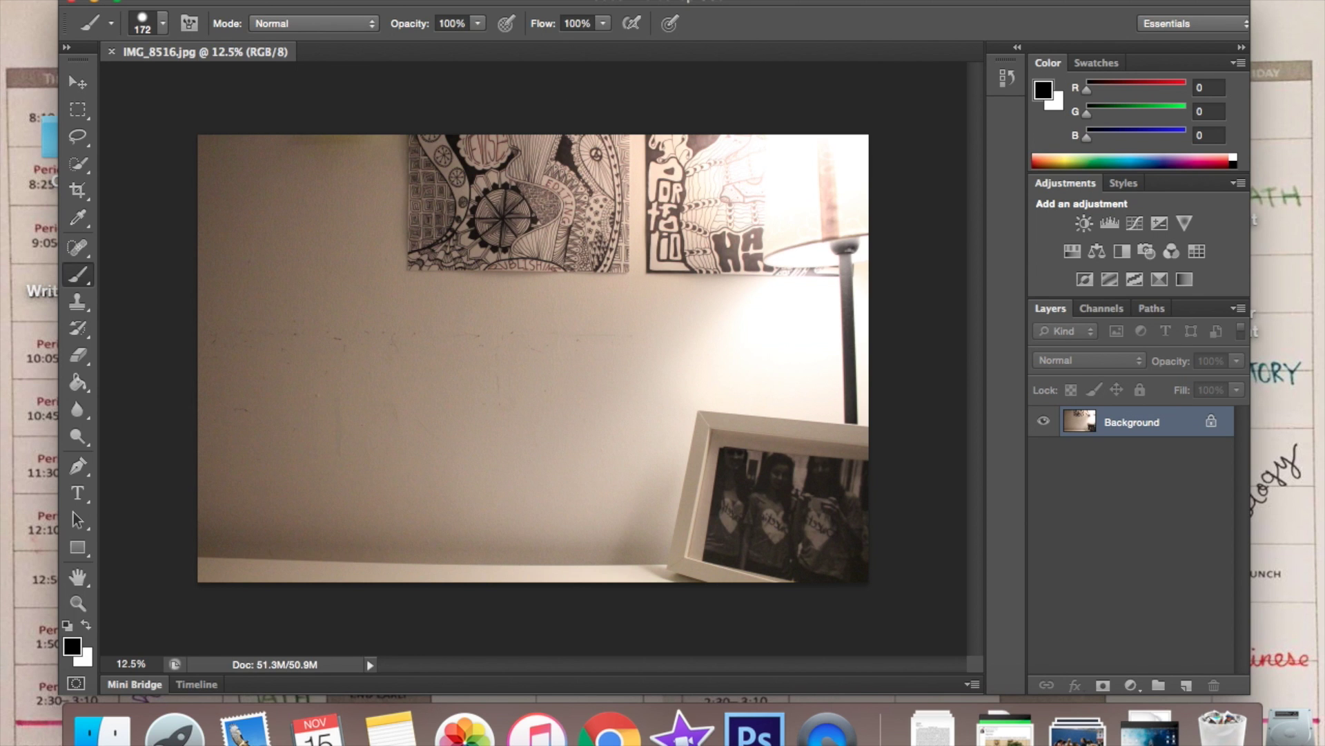
Open the book photo IMG_8524.jpg from the Room Levitation Edit folder as a second document
left_click(172, 2)
left_click(175, 16)
left_click(627, 209)
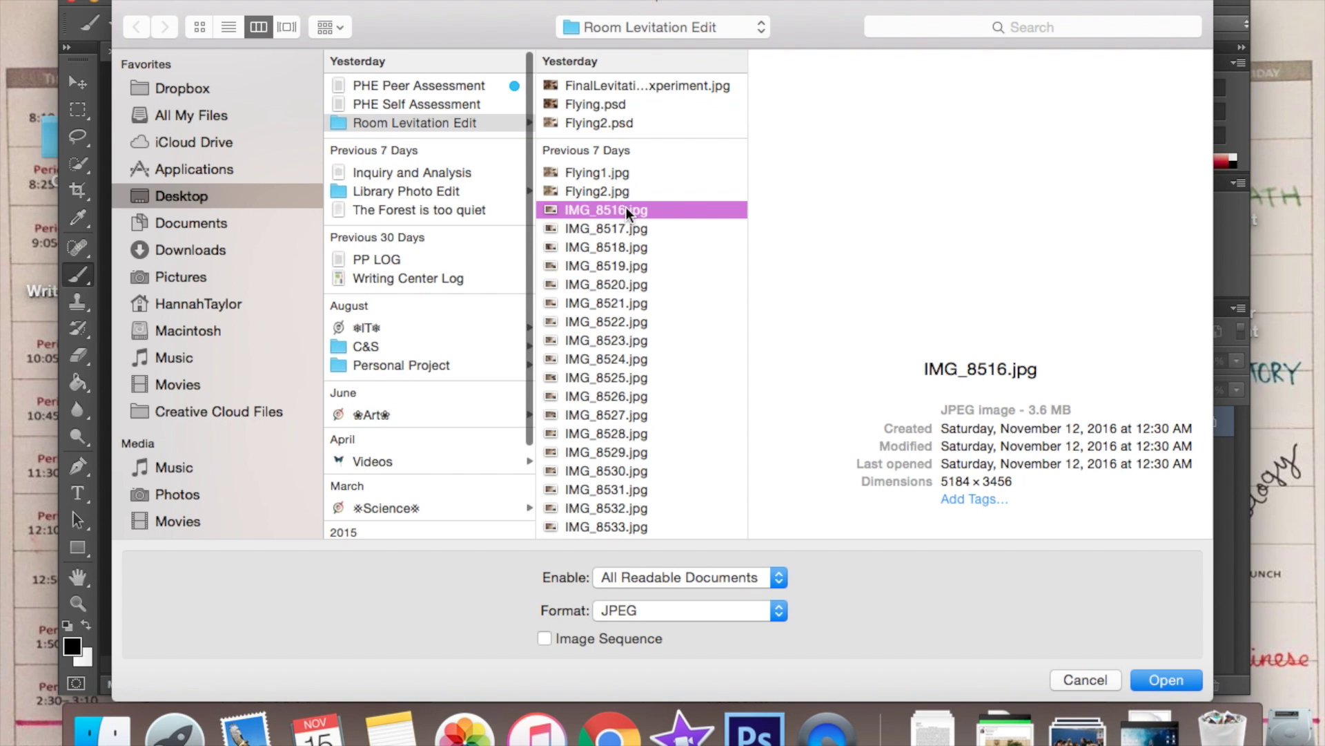
key("Down")
key("Down")
key("Down")
key("Down")
key("Down")
key("Down")
key("Down")
key("Down")
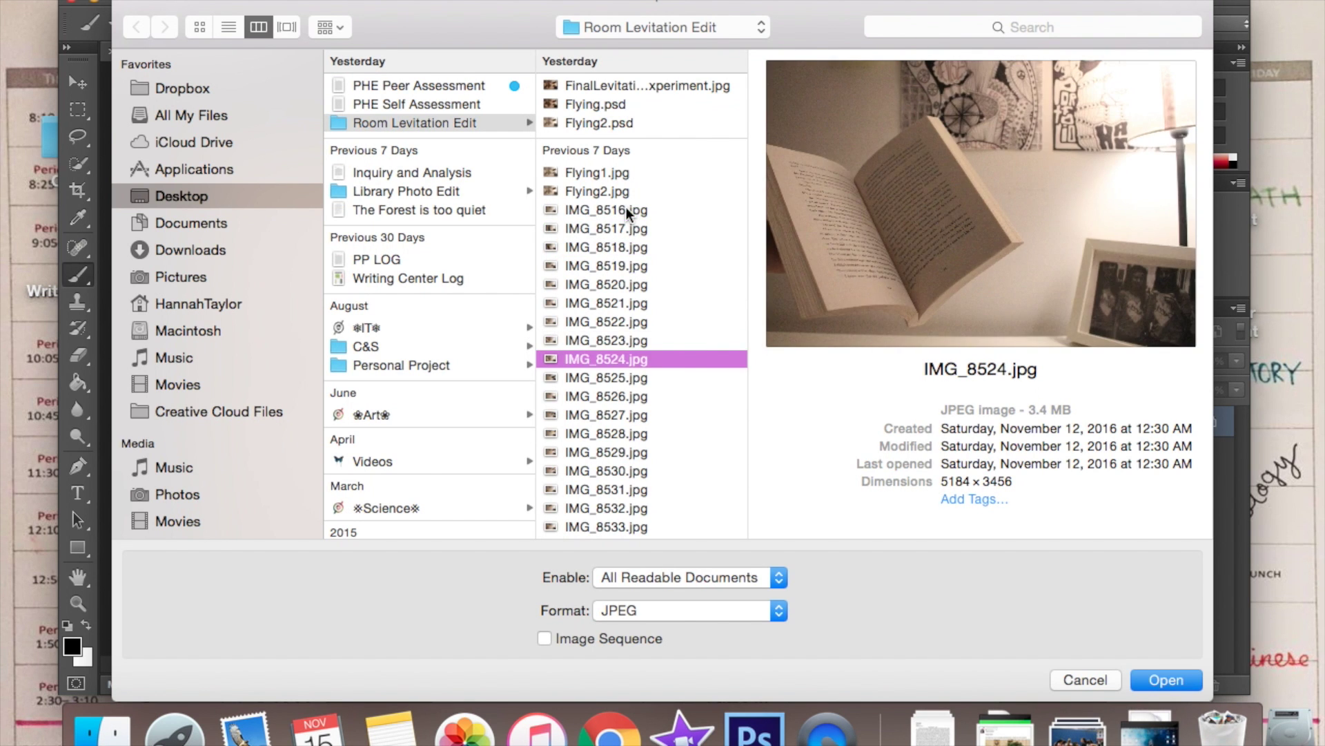
double_click(626, 209)
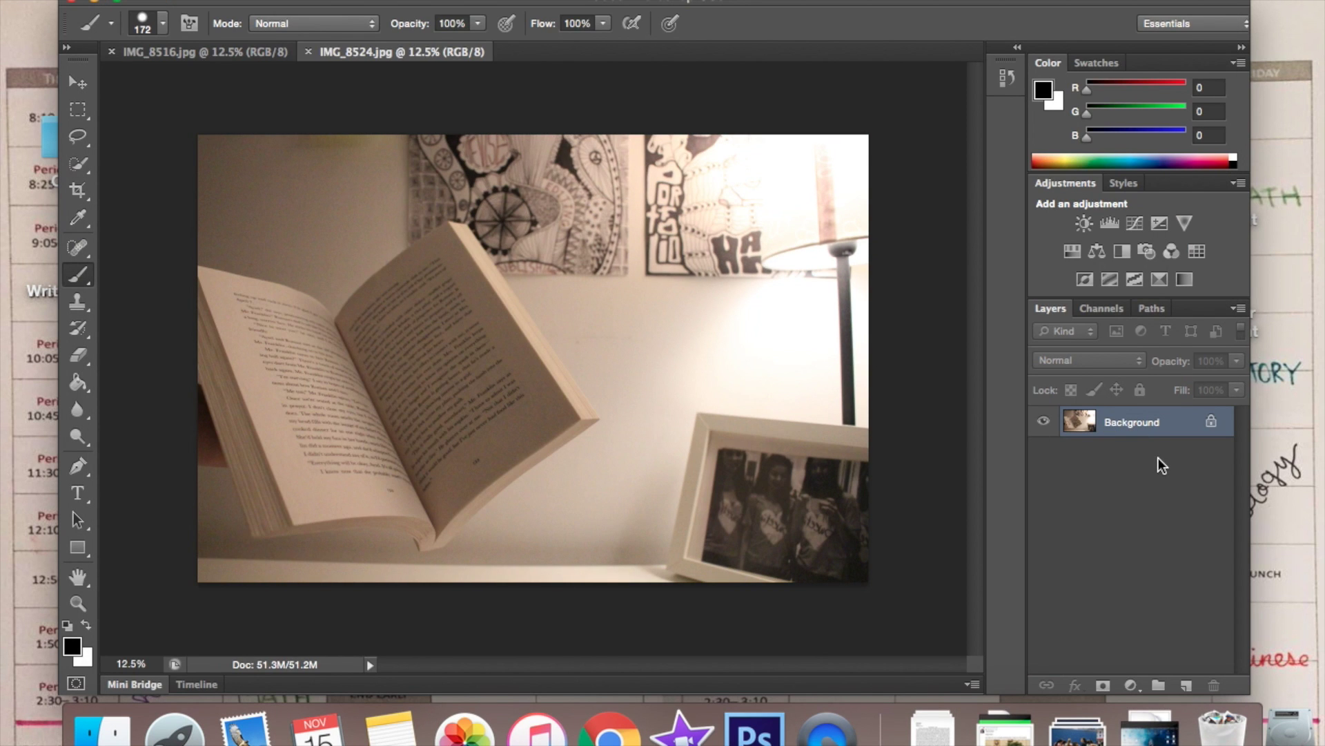
Add a new empty layer to the IMG_8516.jpg document
left_click(77, 82)
key("ctrl+Tab")
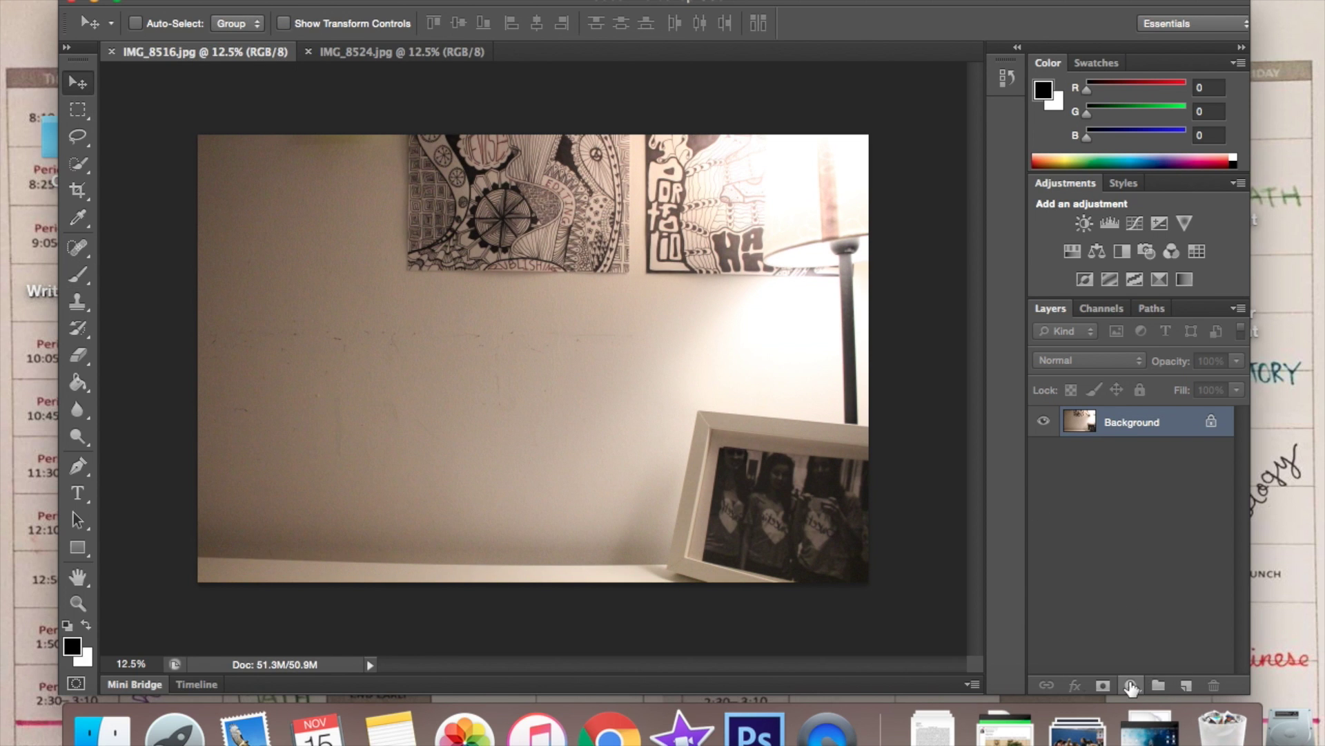
left_click(1185, 685)
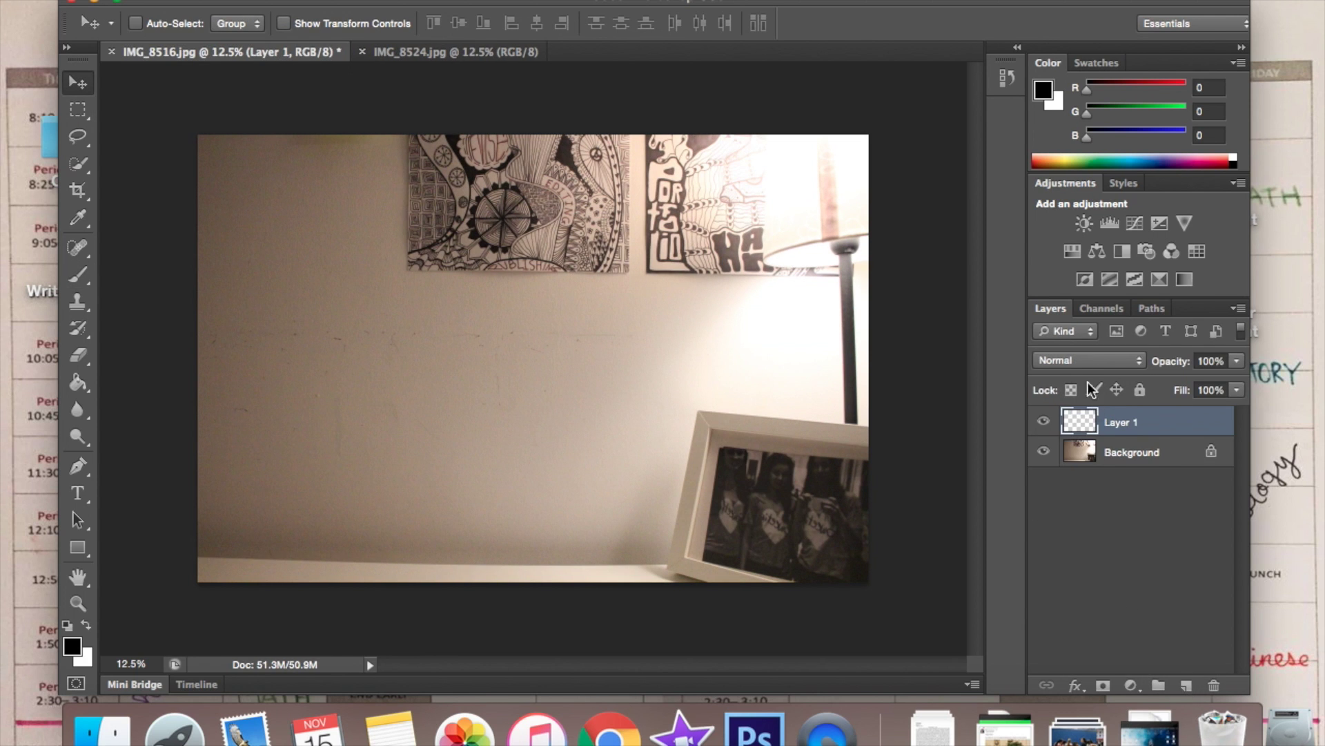
Copy the entire IMG_8524.jpg image and paste it into the new layer of IMG_8516.jpg
left_click(468, 52)
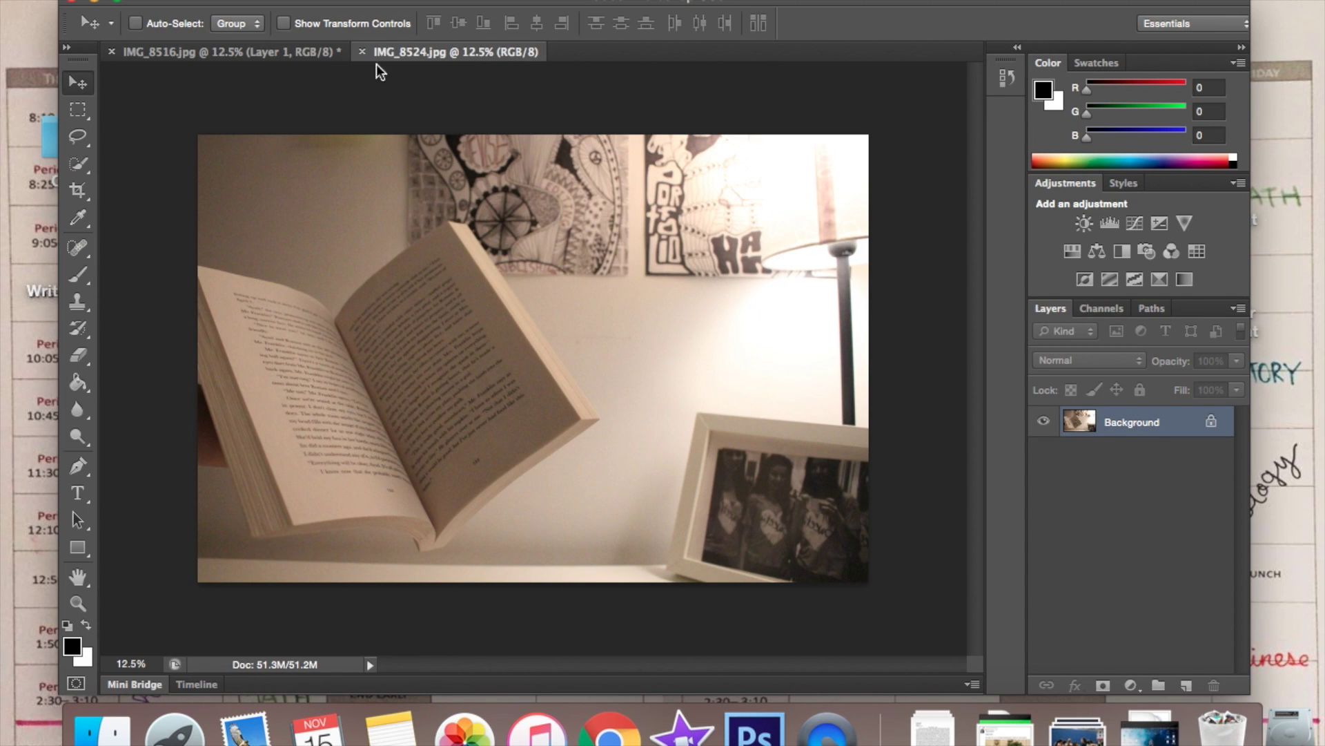
left_click(80, 117)
left_click_drag(187, 105, 916, 600)
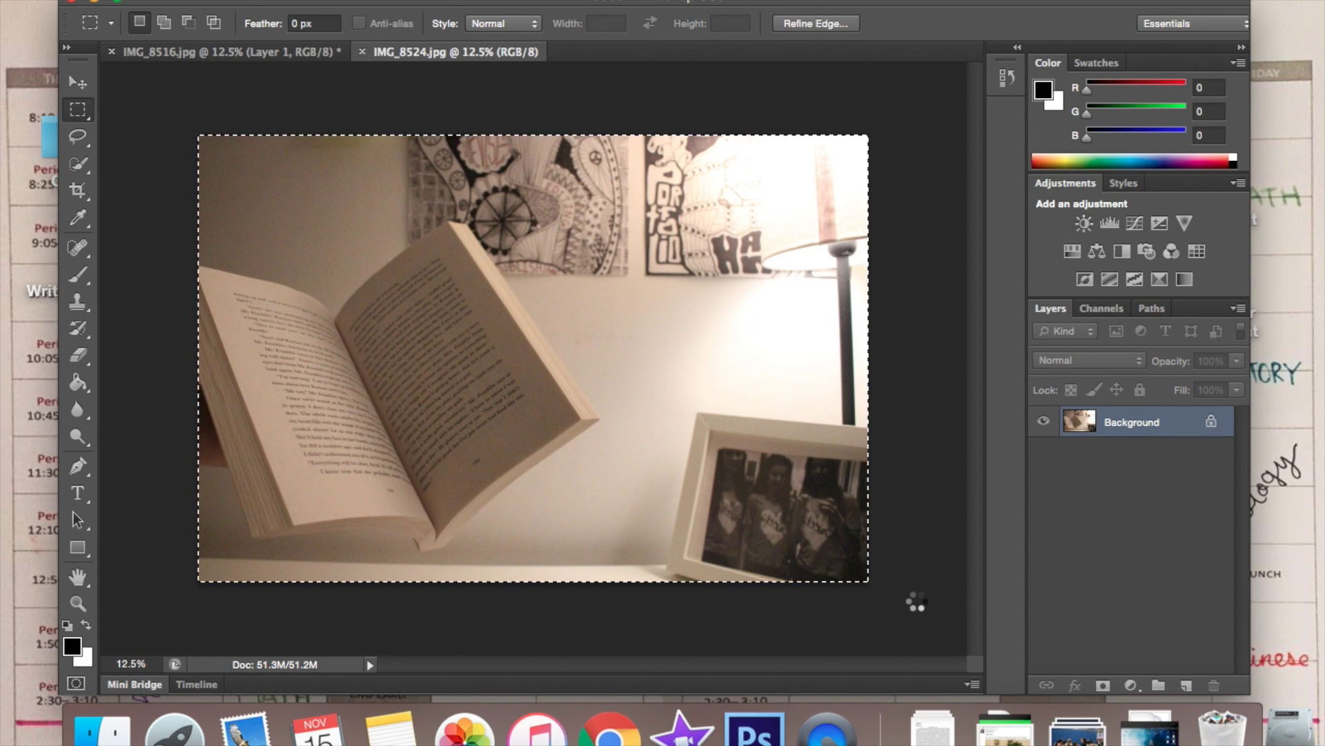
left_click(207, 0)
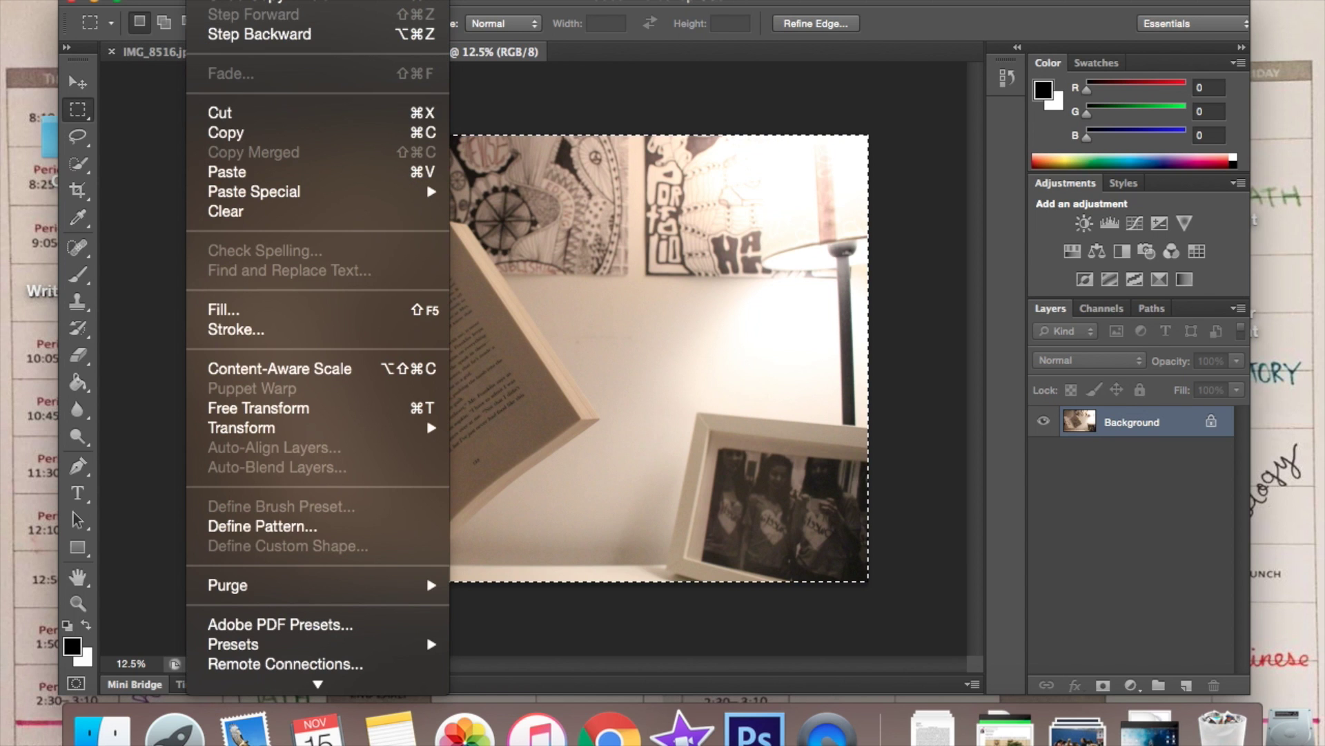
left_click(502, 69)
left_click(205, 51)
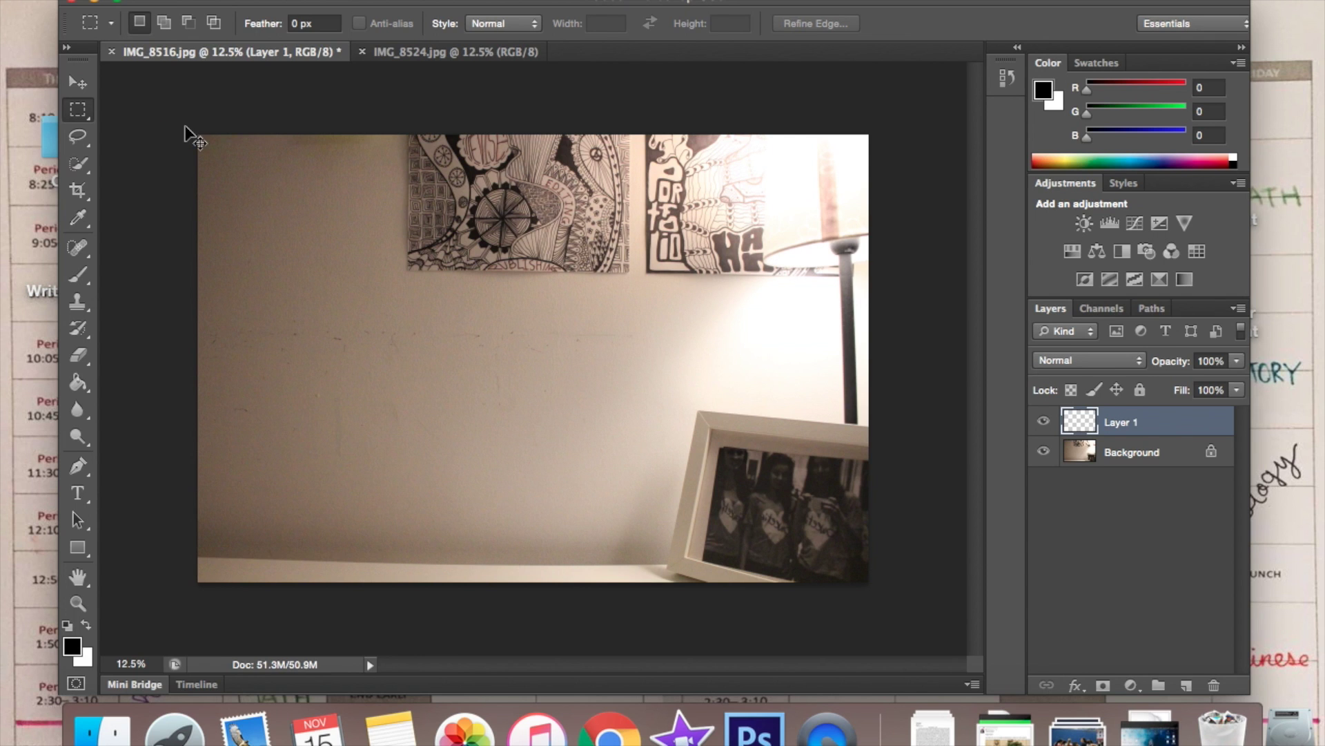
key("super+v")
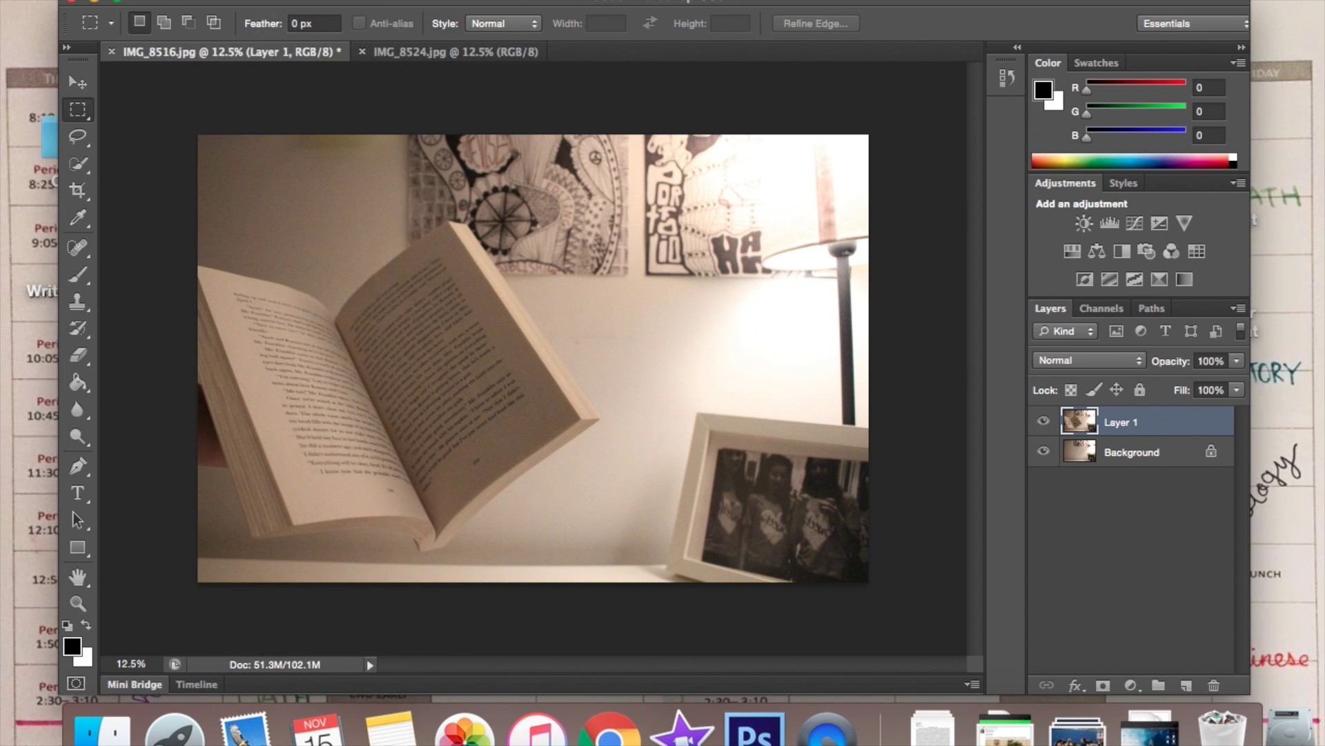
left_click(208, 1)
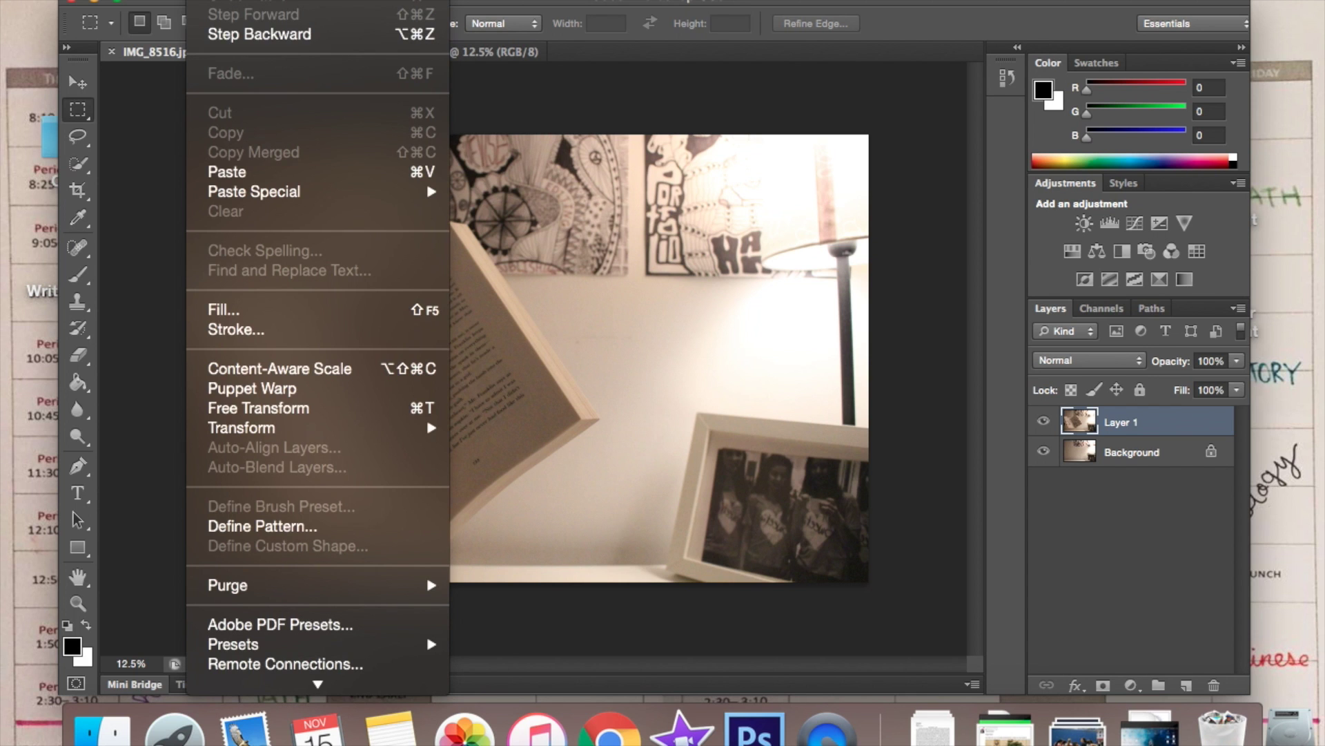
left_click(114, 183)
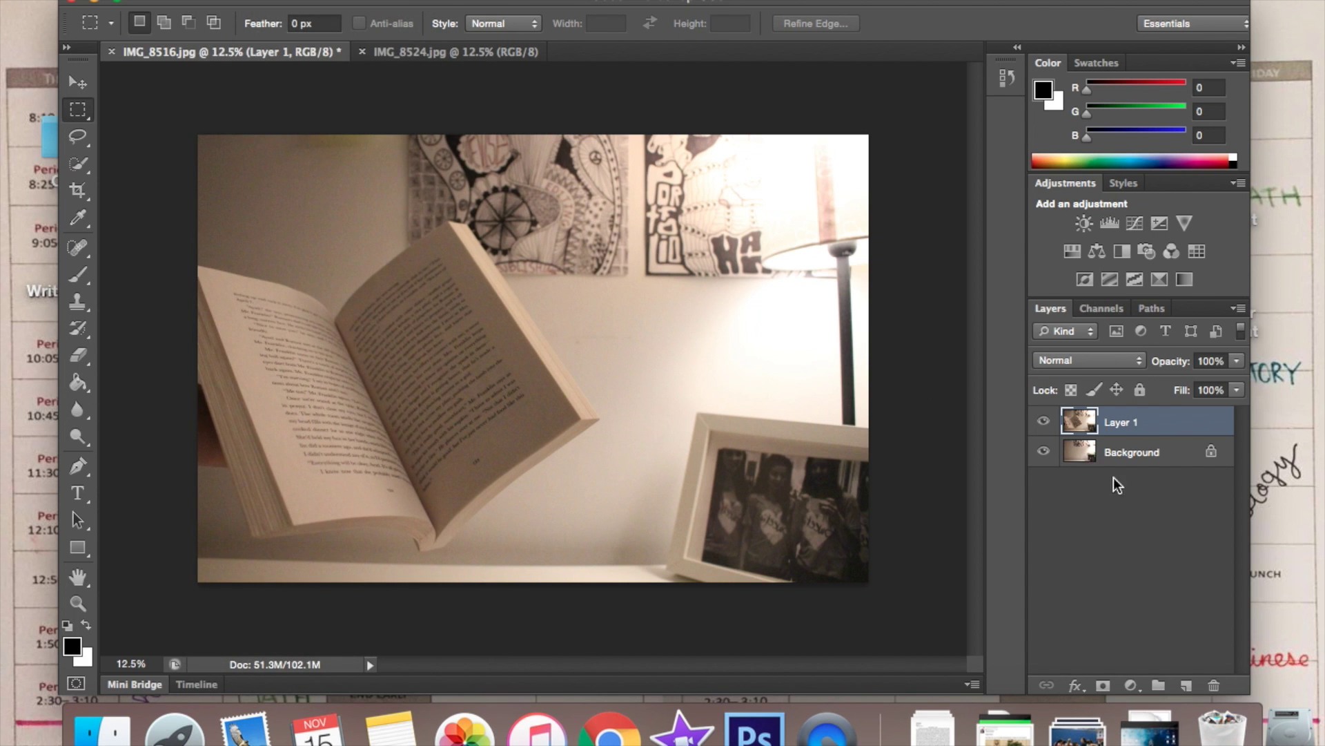
Compare the pasted book photo with the background by repeatedly hiding and showing Layer 1
left_click(1111, 449)
left_click(1108, 426)
left_click(1045, 422)
left_click(1045, 423)
left_click(1045, 422)
left_click(1045, 423)
left_click(1045, 422)
left_click(1045, 422)
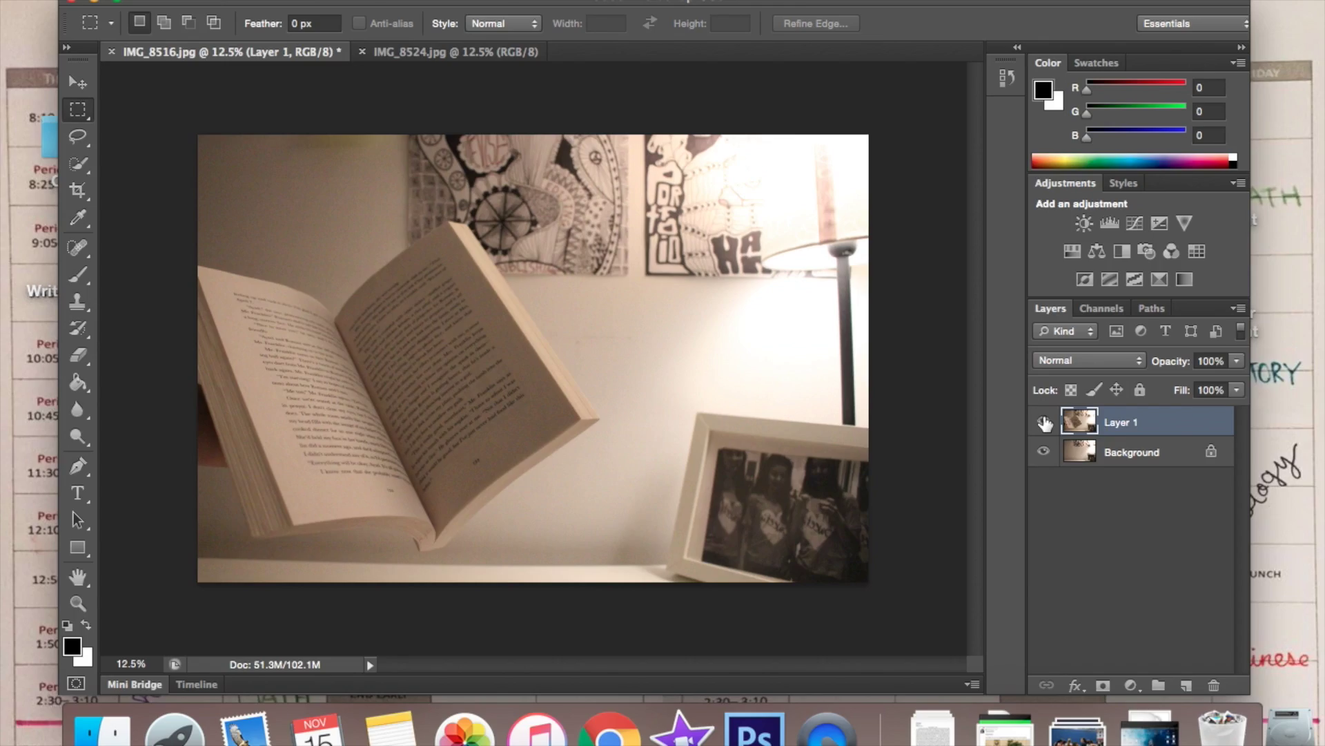
left_click(1045, 423)
left_click(1046, 422)
left_click(1046, 422)
left_click(1045, 422)
left_click_drag(205, 123, 849, 240)
left_click_drag(590, 90, 891, 621)
left_click_drag(173, 361, 253, 599)
left_click(116, 250)
Erase the posters, lamp and wall above and beside the book on Layer 1 with the size 407 Eraser
left_click(78, 355)
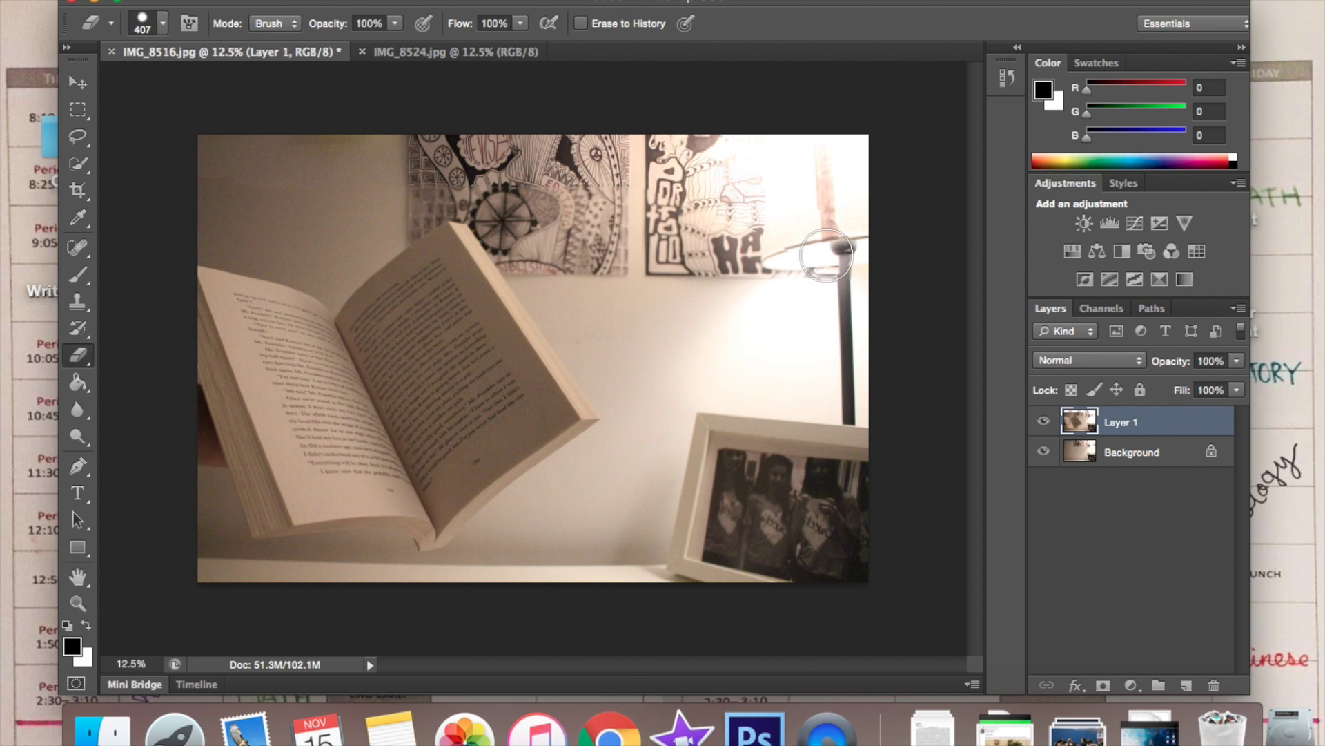
scroll(827, 256, "up", 3)
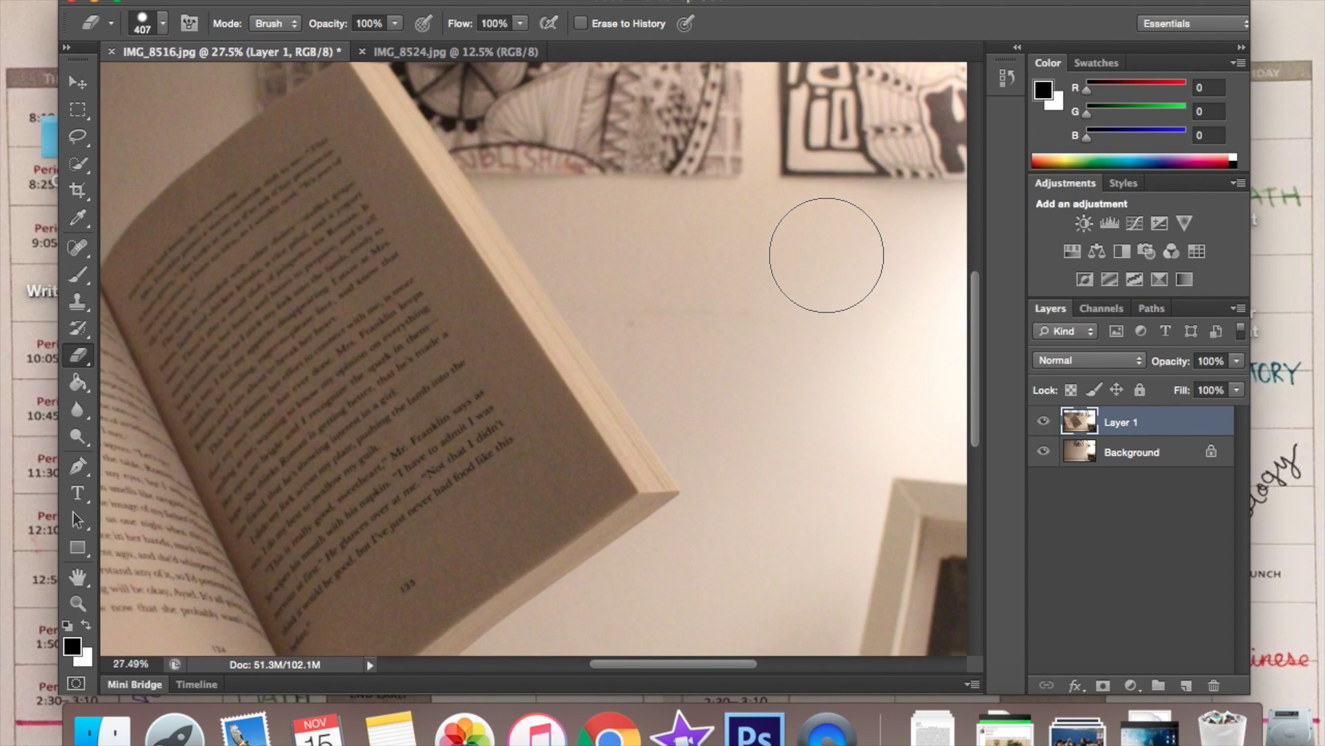
scroll(826, 256, "up", 8)
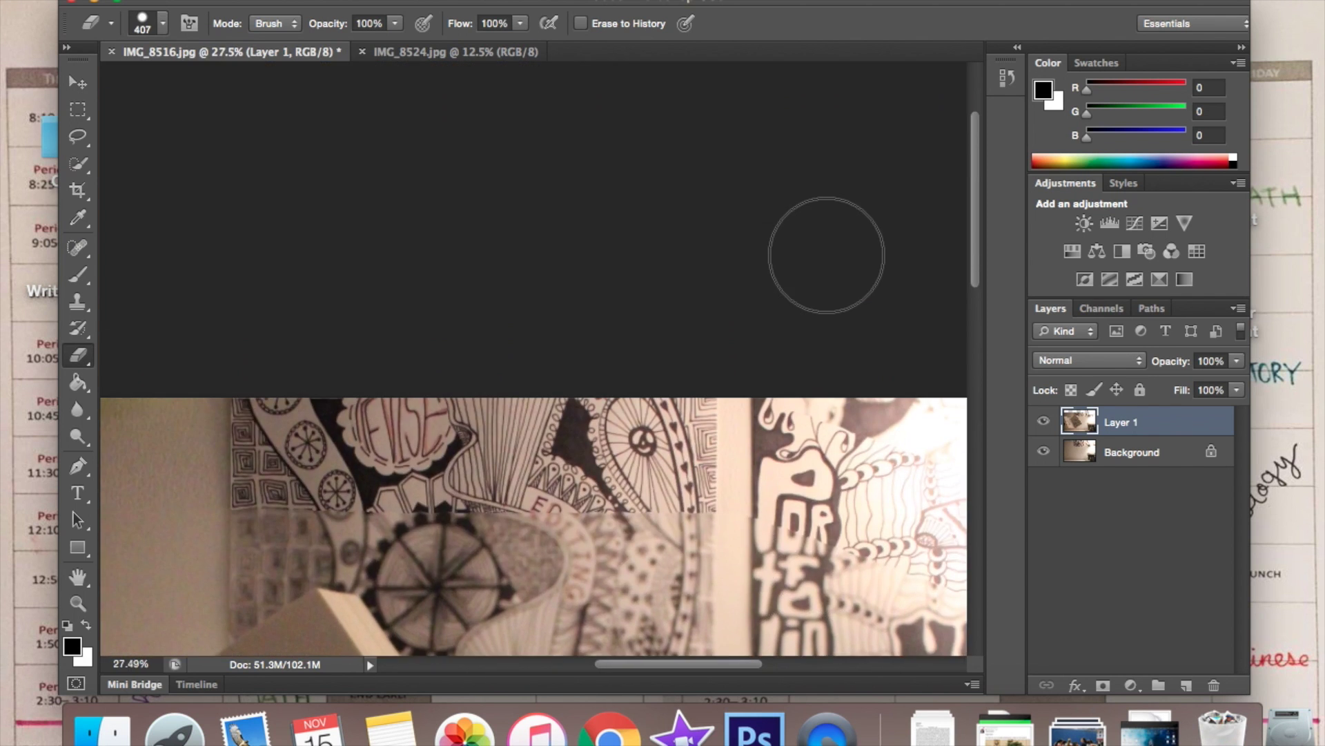
scroll(825, 257, "down", 3)
mouse_move(630, 290)
left_mouse_down()
mouse_move(552, 387)
mouse_move(345, 324)
mouse_move(259, 352)
mouse_move(297, 338)
mouse_move(283, 332)
mouse_move(334, 352)
mouse_move(318, 373)
mouse_move(386, 359)
mouse_move(565, 529)
mouse_move(414, 390)
mouse_move(469, 442)
mouse_move(707, 232)
mouse_move(829, 449)
mouse_move(842, 311)
left_mouse_up()
scroll(815, 310, "down", 3)
scroll(814, 311, "up", 3)
mouse_move(325, 242)
left_mouse_down()
mouse_move(428, 359)
mouse_move(760, 414)
mouse_move(732, 586)
mouse_move(745, 495)
left_mouse_up()
Erase the picture frame, the shelf and the remaining wall below and around the book on Layer 1
scroll(795, 509, "down", 1)
scroll(795, 510, "down", 5)
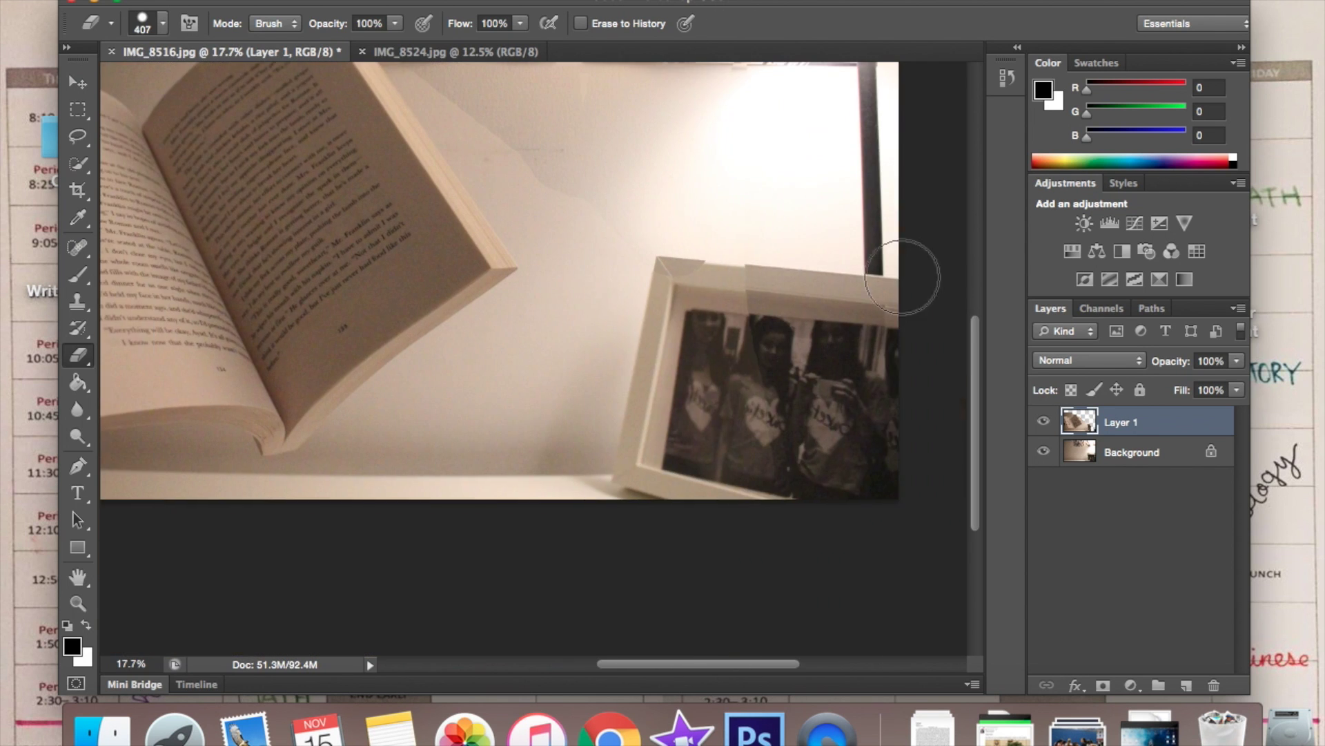
scroll(535, 163, "up", 3)
mouse_move(618, 414)
left_mouse_down()
mouse_move(303, 620)
mouse_move(257, 624)
mouse_move(318, 616)
mouse_move(333, 591)
left_mouse_up()
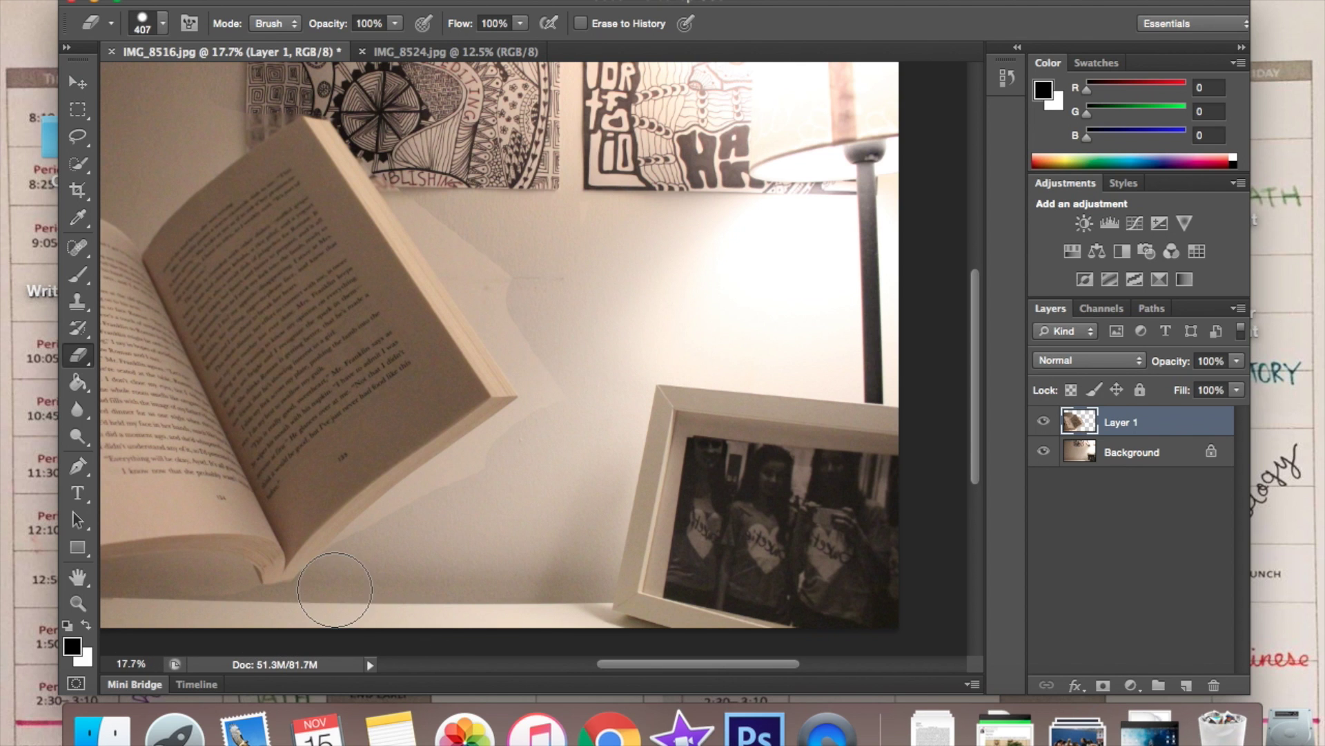
scroll(562, 542, "left", 5)
scroll(330, 148, "up", 3)
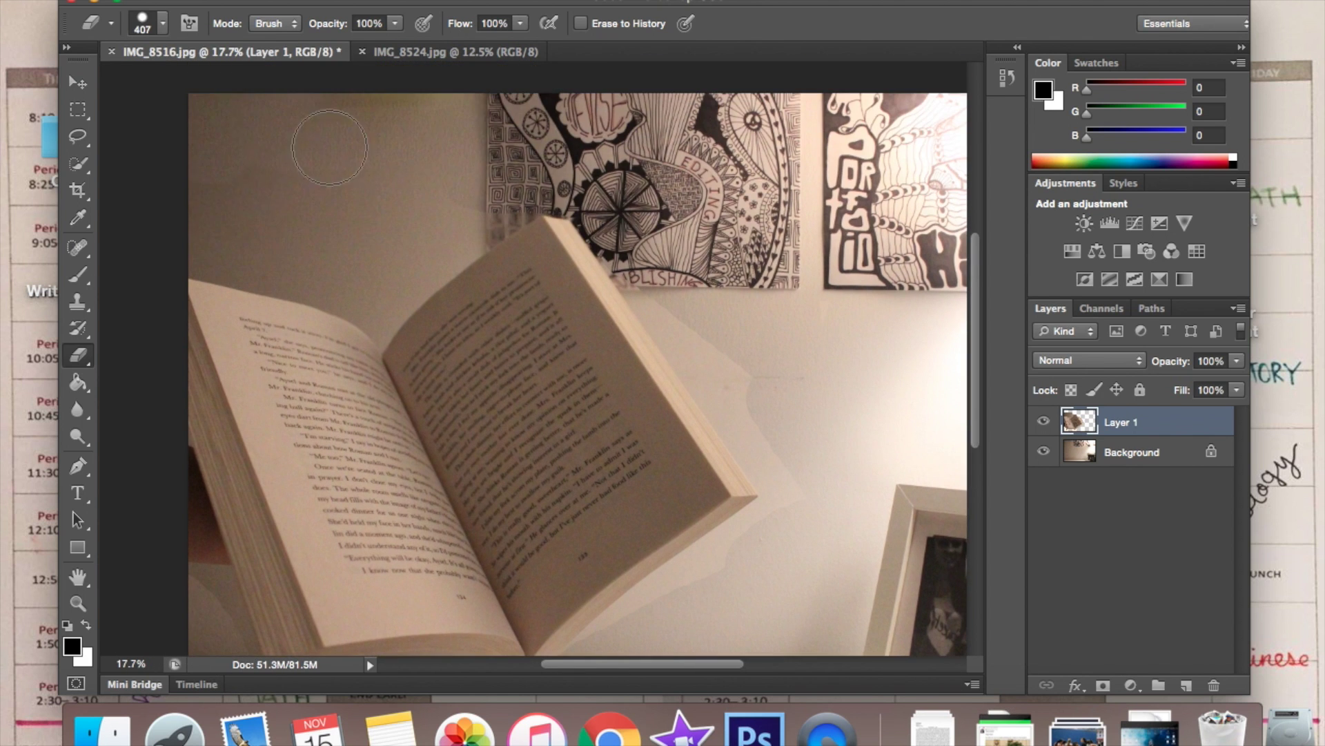
Hide the Background layer and erase the leftover wall patches along the book's right and upper edges on Layer 1
left_click(1056, 450)
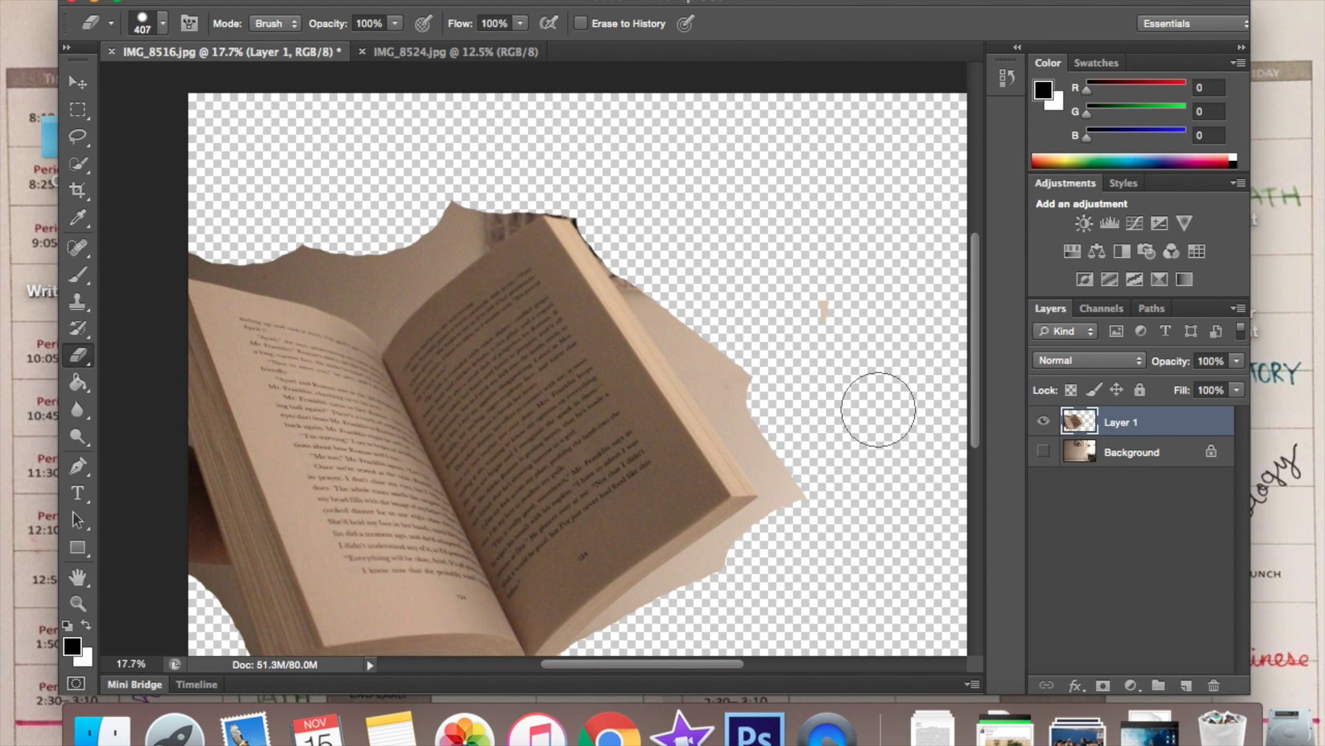
scroll(879, 404, "down", 6)
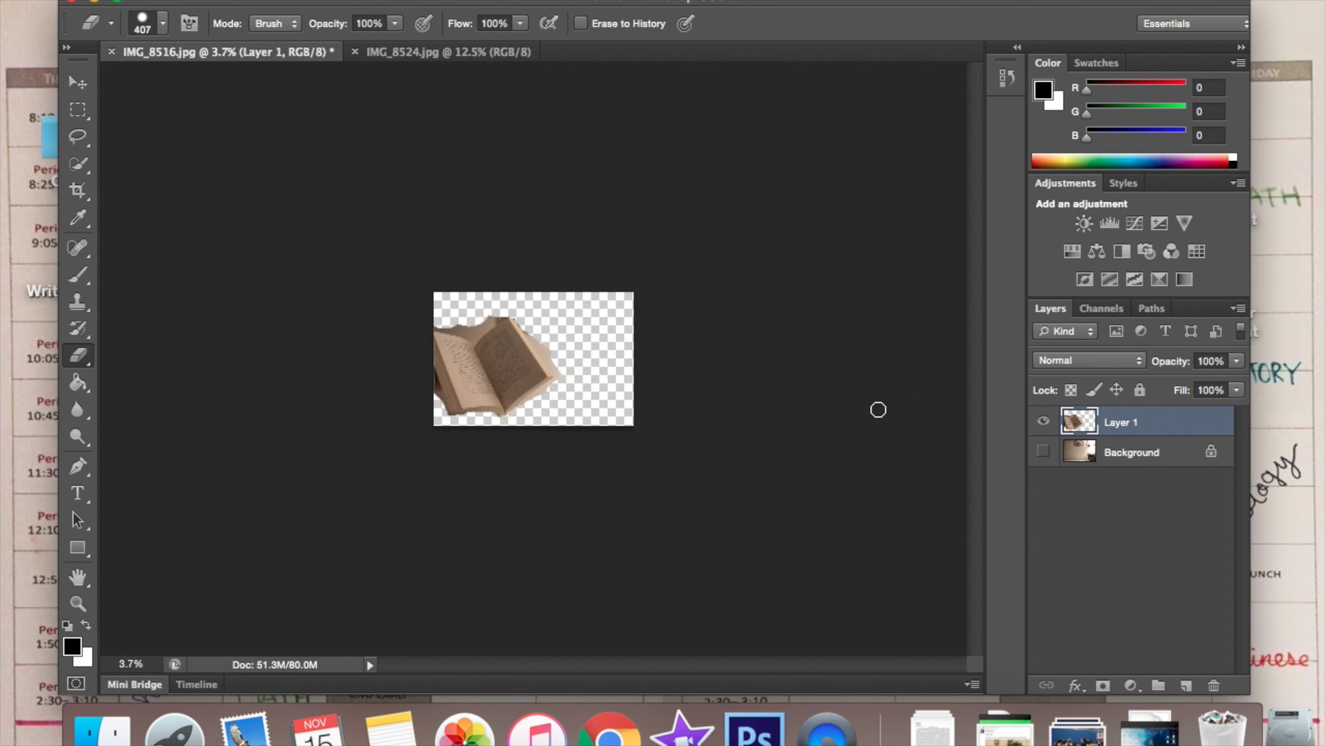
scroll(603, 366, "up", 6)
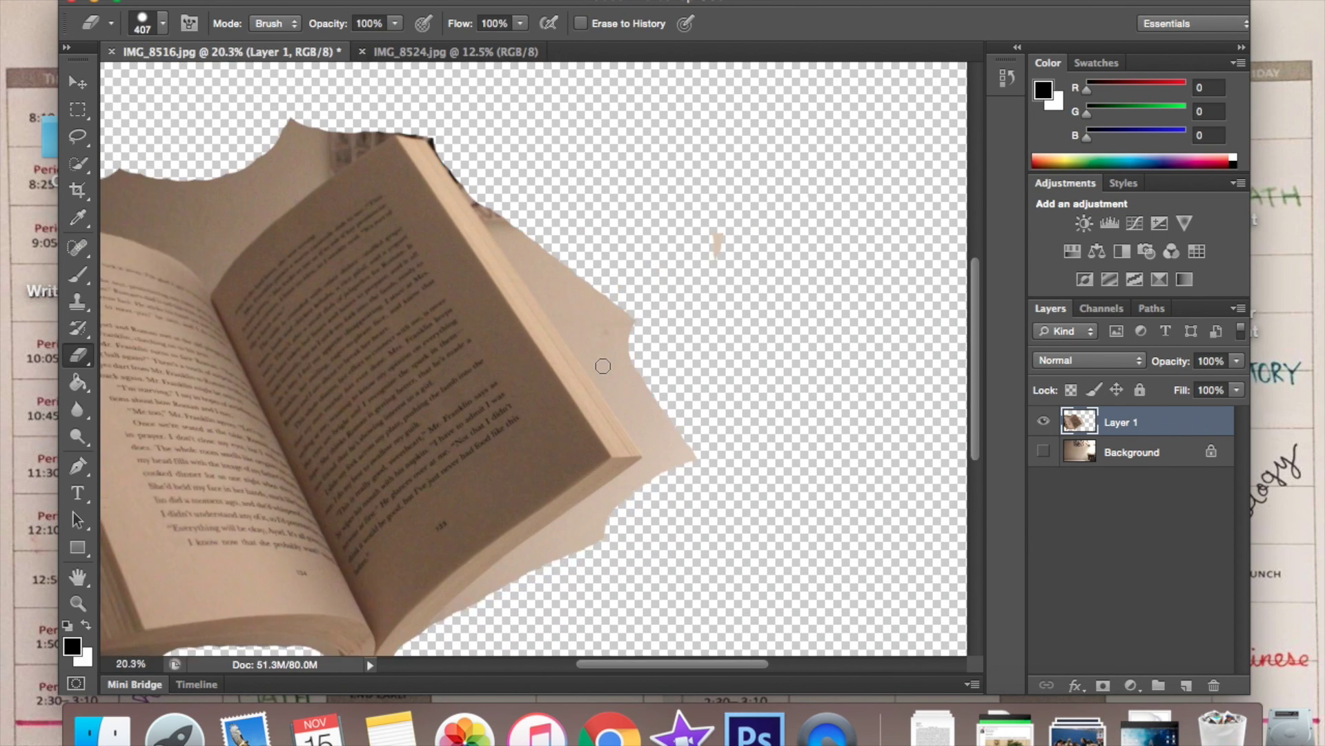
mouse_move(633, 189)
left_mouse_down()
mouse_move(662, 295)
mouse_move(547, 176)
mouse_move(762, 526)
left_mouse_up()
left_click_drag(131, 138, 324, 76)
scroll(760, 468, "down", 3)
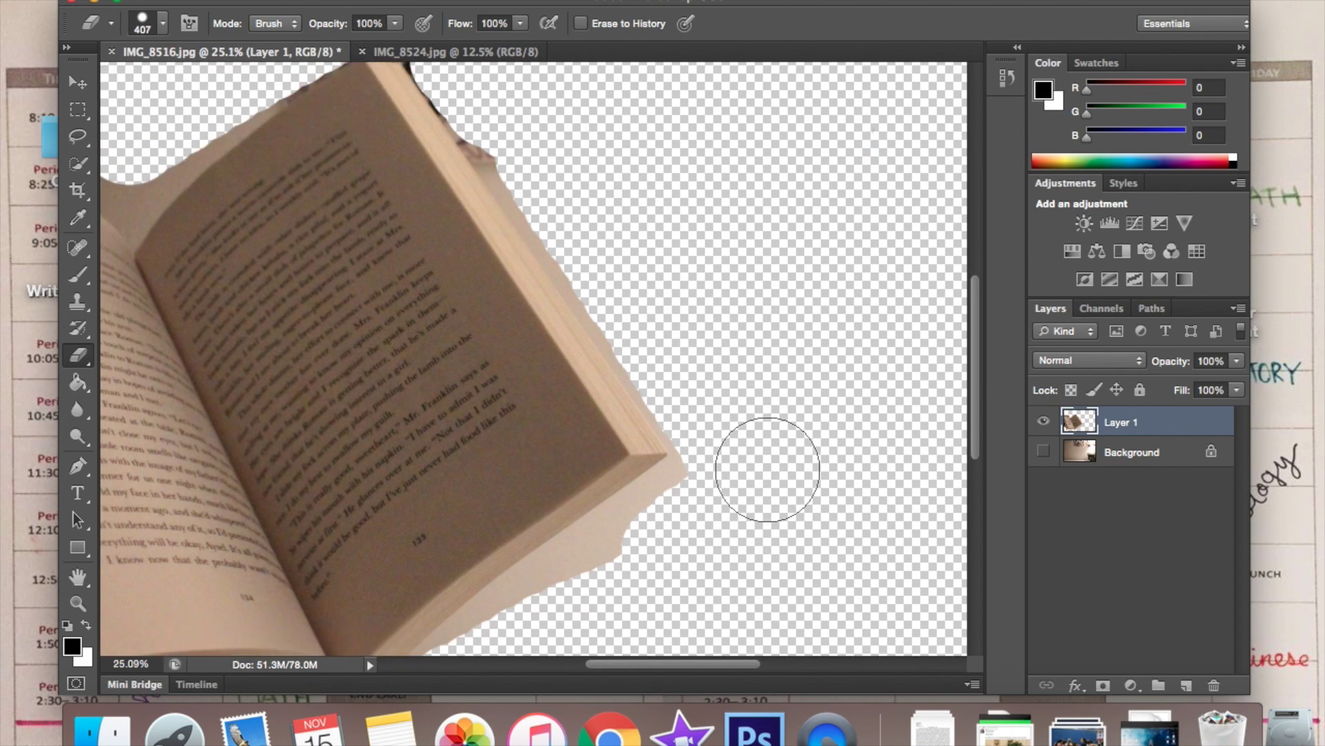
Erase leftover wall around the book's lower-left and upper-left edges, including part of the hand, on Layer 1
scroll(542, 544, "left", 10)
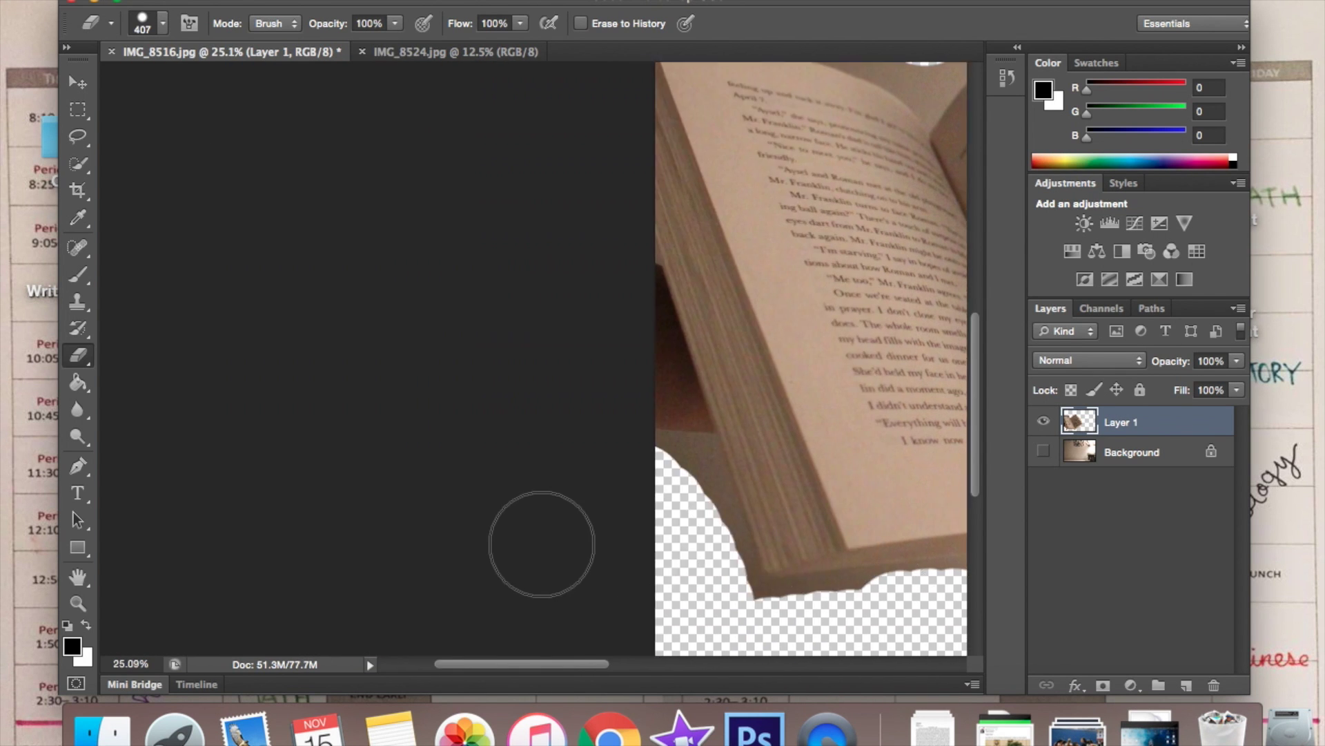
scroll(542, 544, "down", 2)
mouse_move(273, 428)
left_mouse_down()
mouse_move(236, 383)
mouse_move(205, 236)
left_mouse_up()
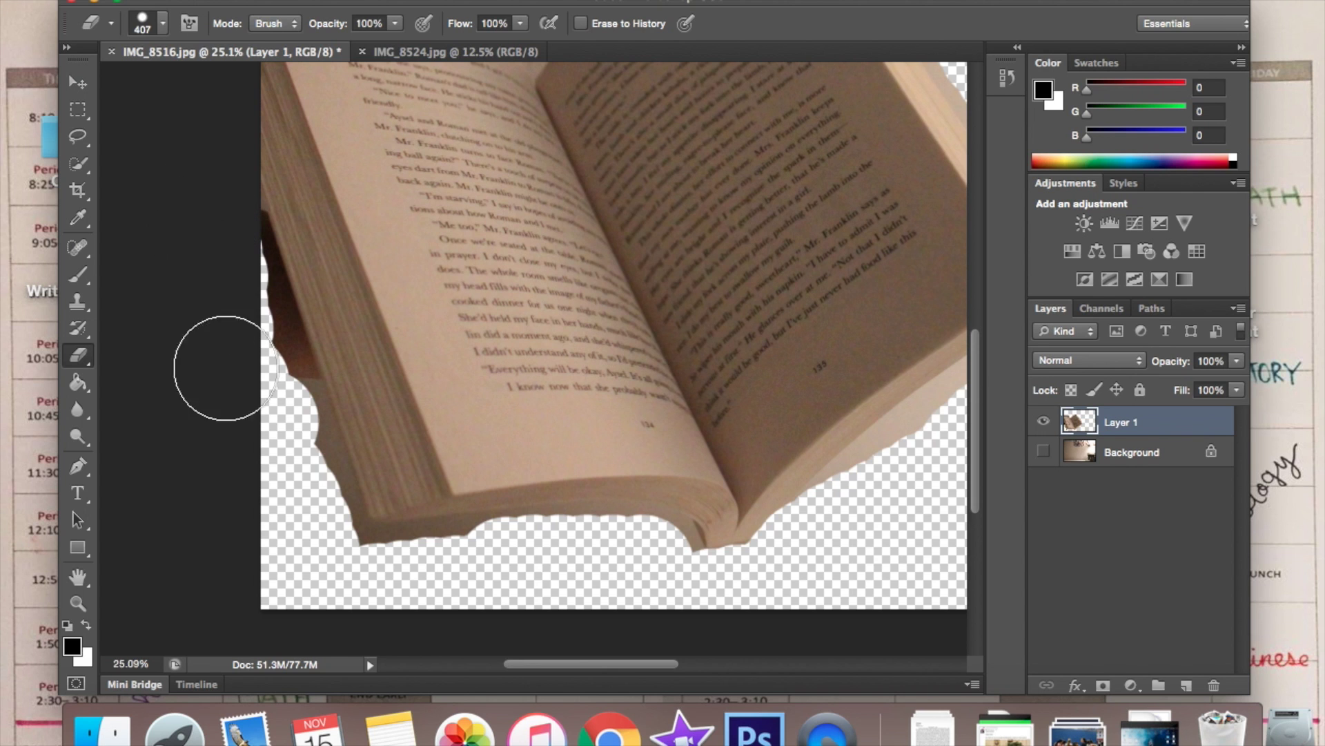
scroll(339, 578, "up", 15)
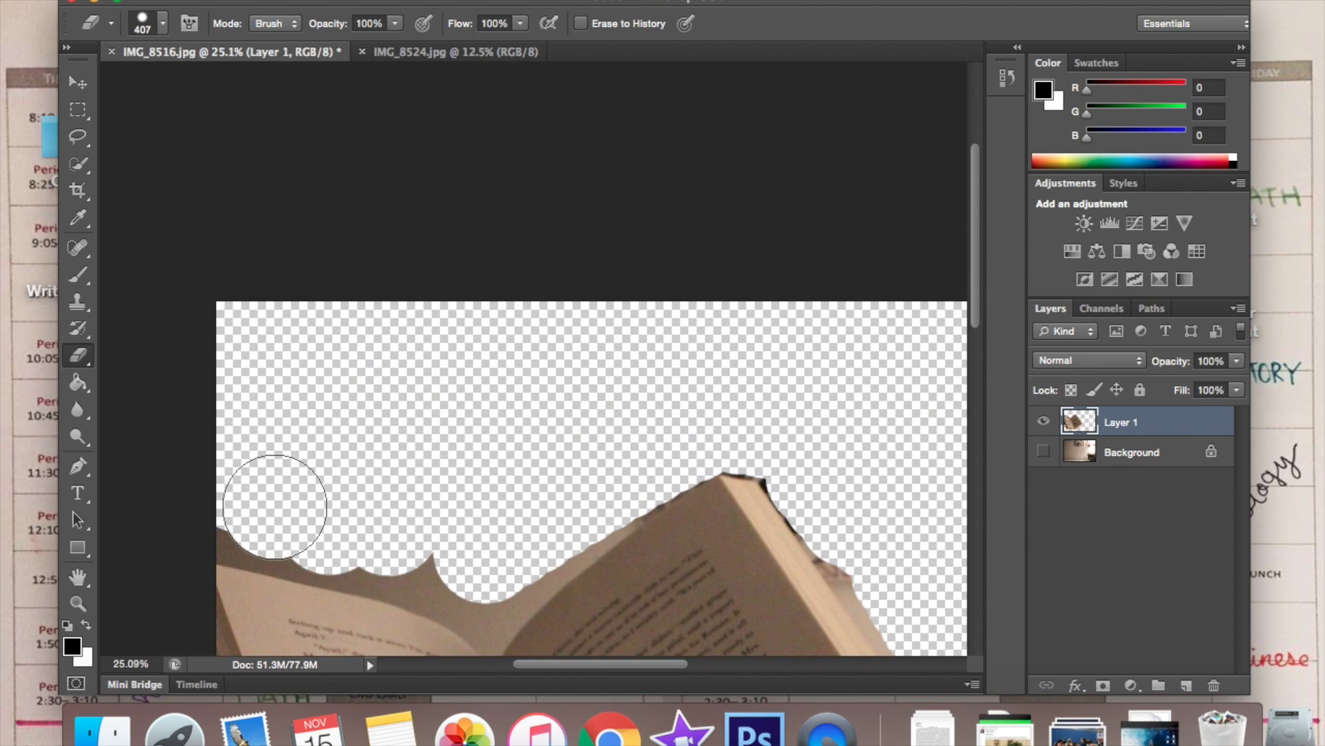
scroll(535, 438, "down", 10)
scroll(535, 438, "right", 3)
scroll(563, 436, "up", 3)
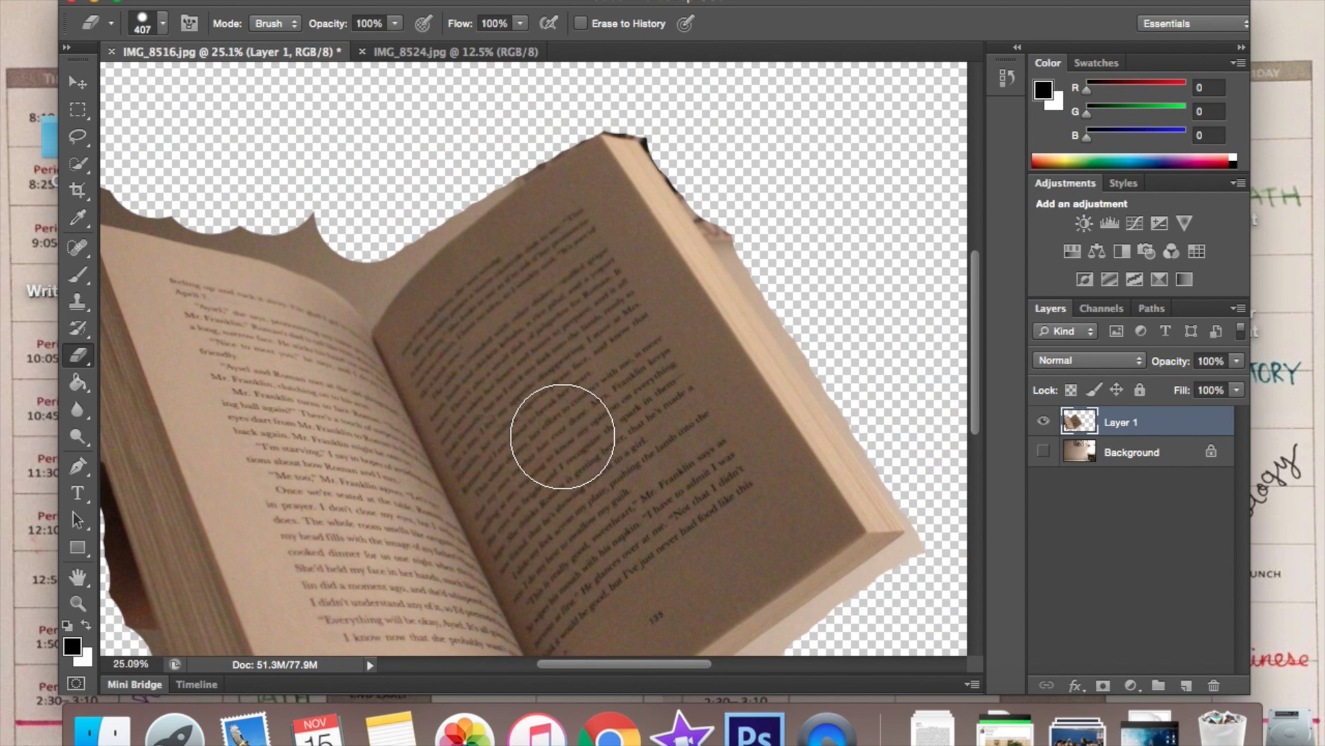
Start a Pen tool path at the book's upper-right corner and run it along the page edge to the lower-right corner
scroll(562, 436, "left", 5)
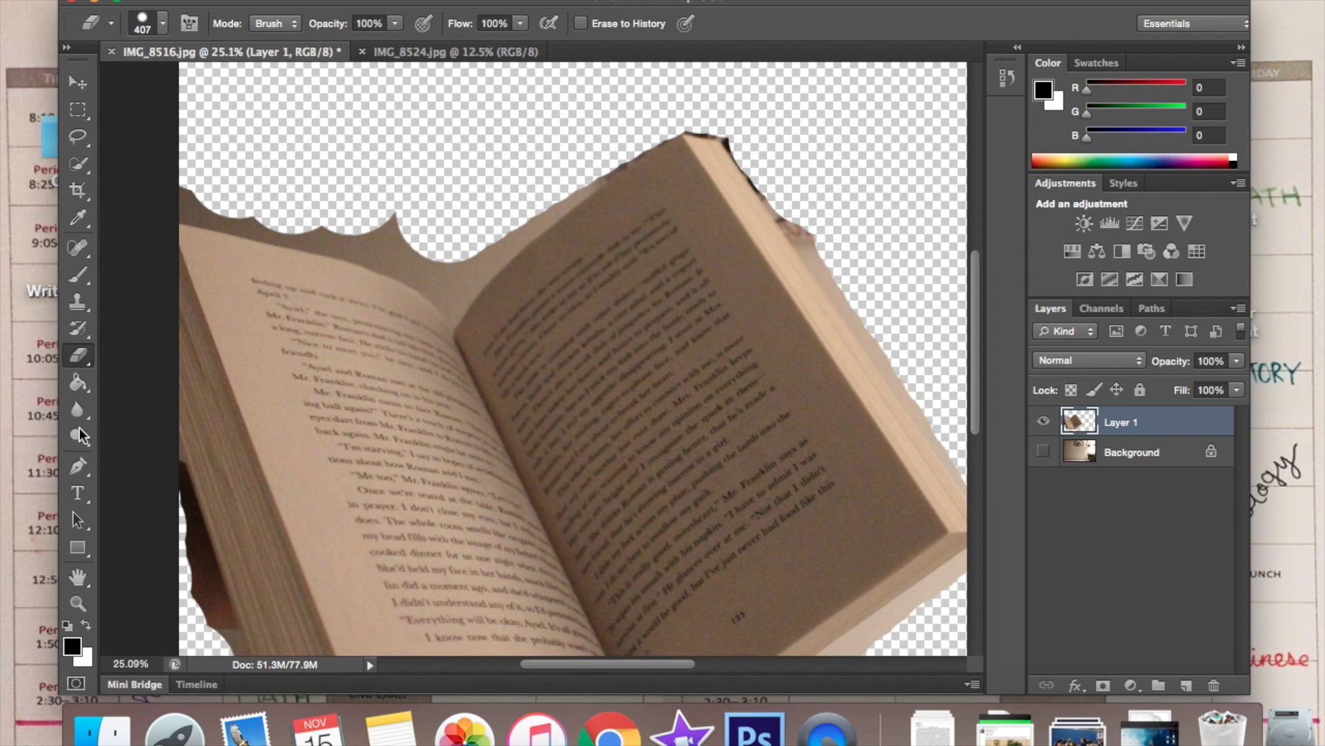
left_click(77, 466)
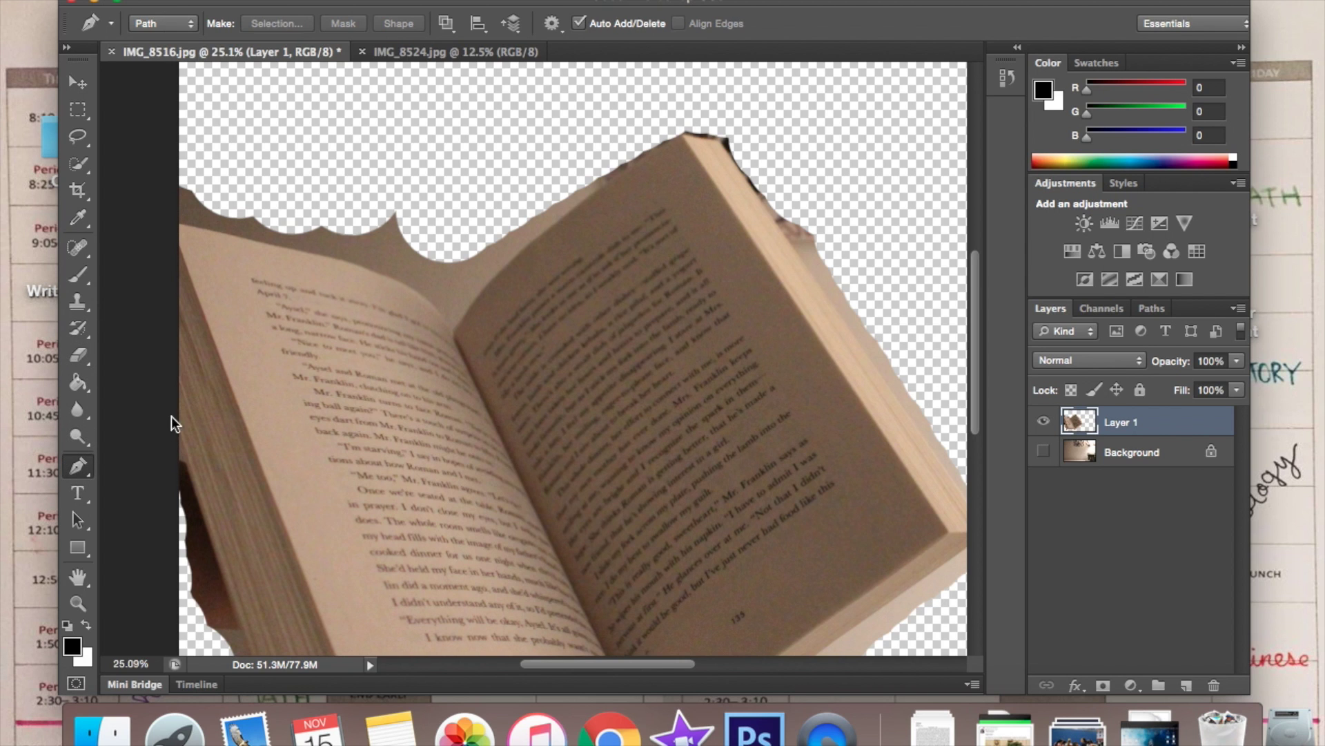
scroll(176, 427, "down", 4)
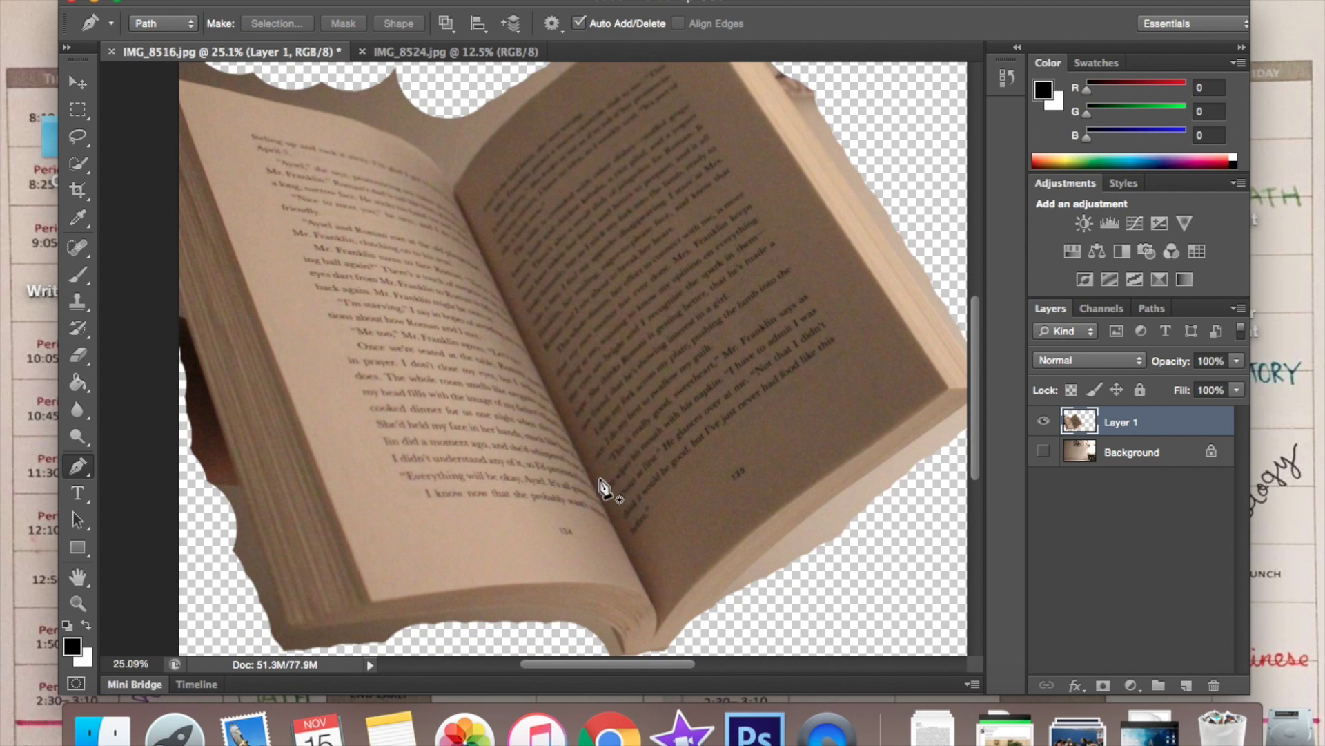
scroll(605, 489, "right", 5)
scroll(606, 488, "up", 2)
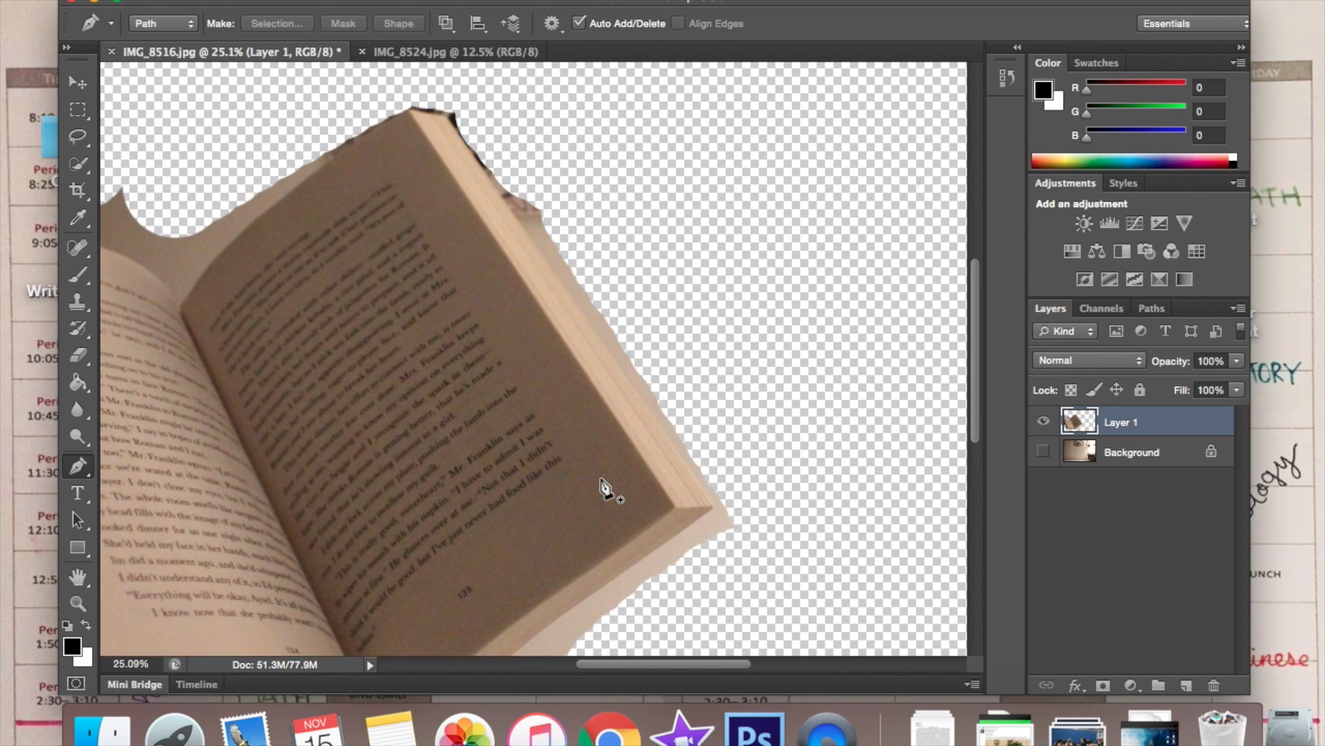
scroll(606, 489, "up", 2)
scroll(606, 489, "up", 1)
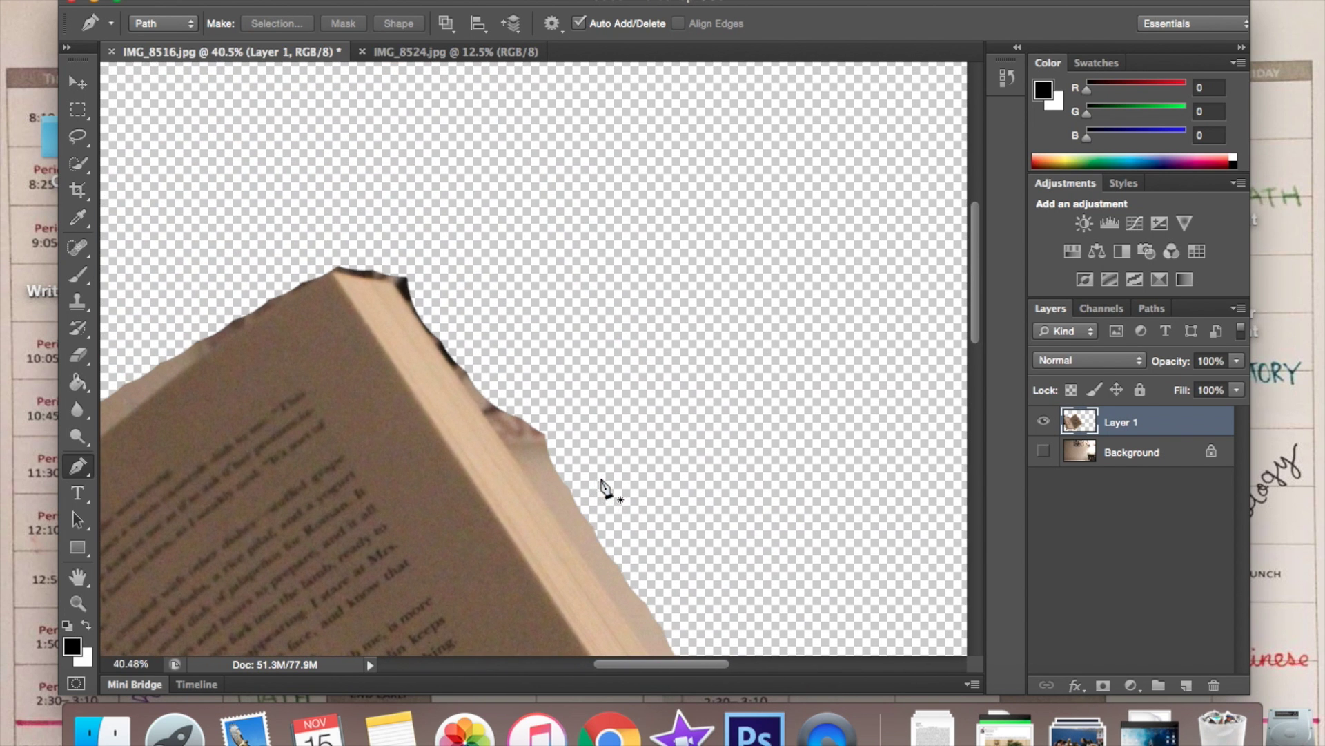
scroll(401, 293, "up", 4)
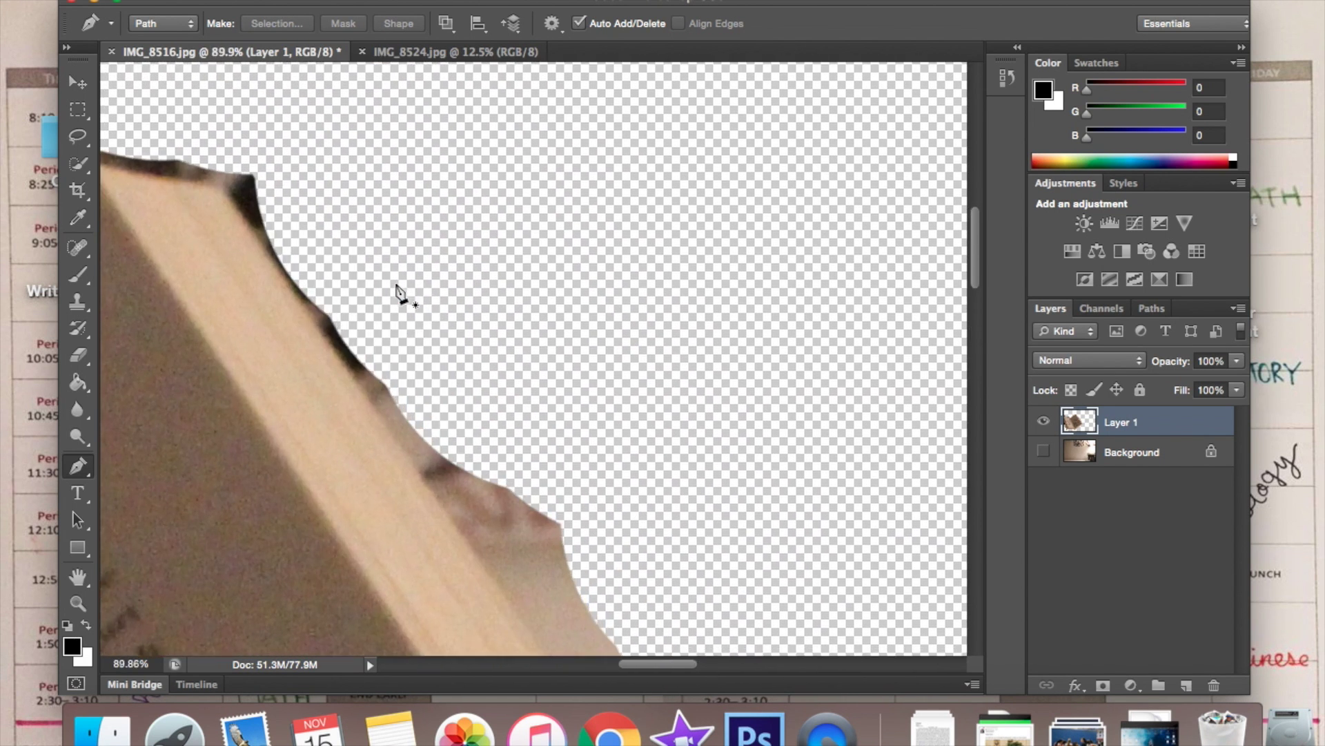
left_click(225, 188)
scroll(535, 435, "down", 3)
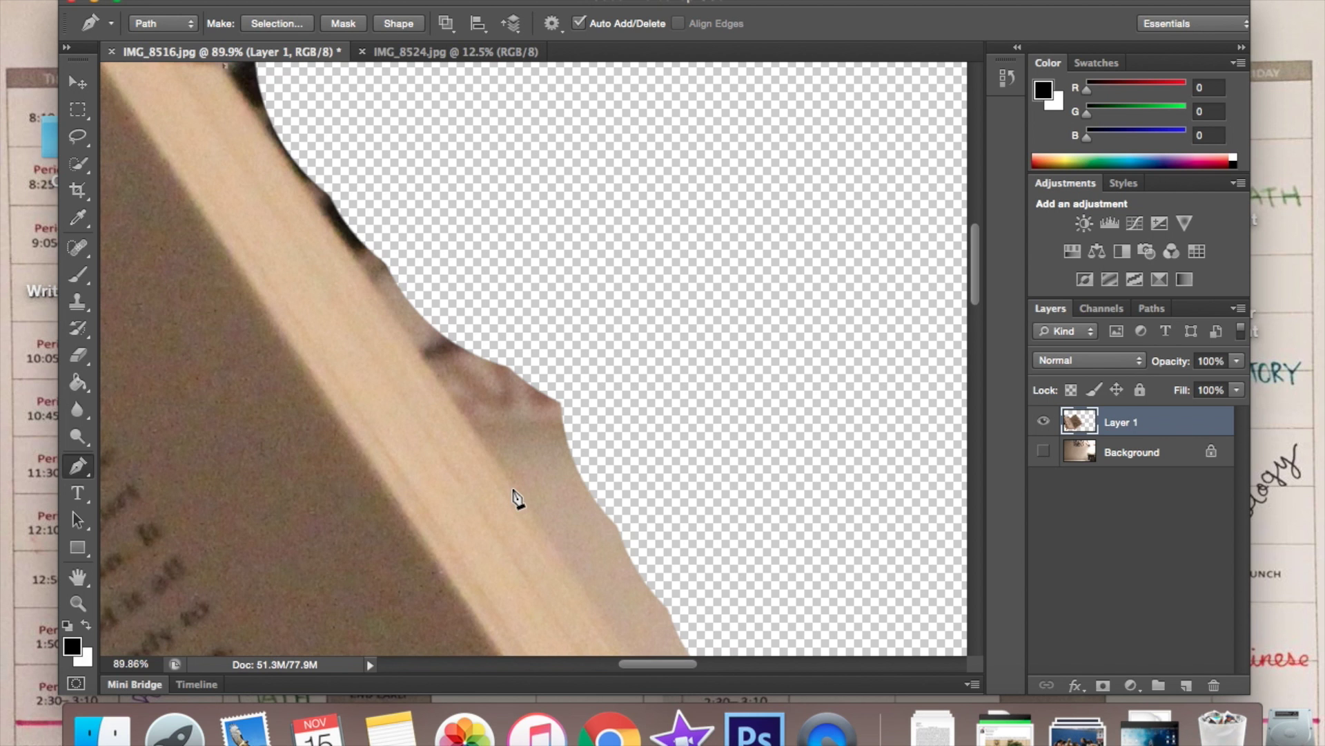
scroll(642, 547, "down", 5)
scroll(642, 547, "right", 3)
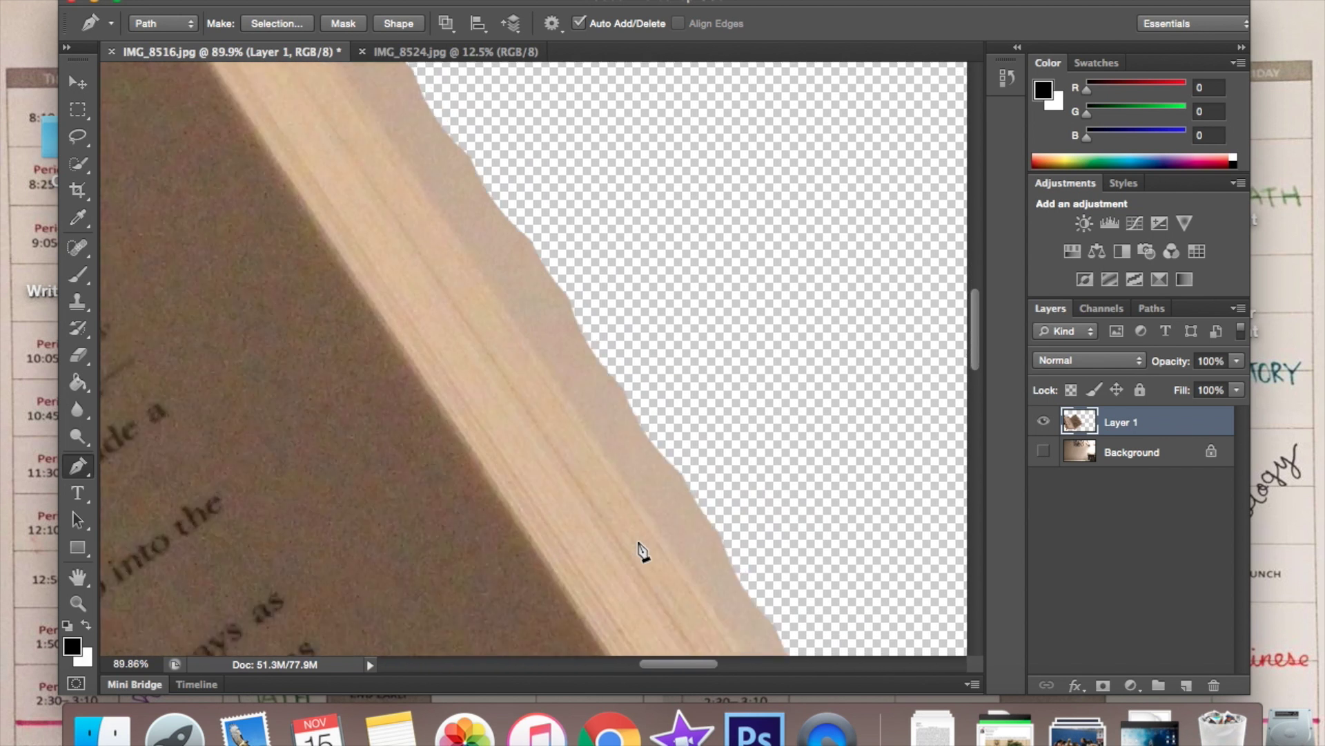
scroll(642, 549, "down", 5)
scroll(642, 549, "right", 2)
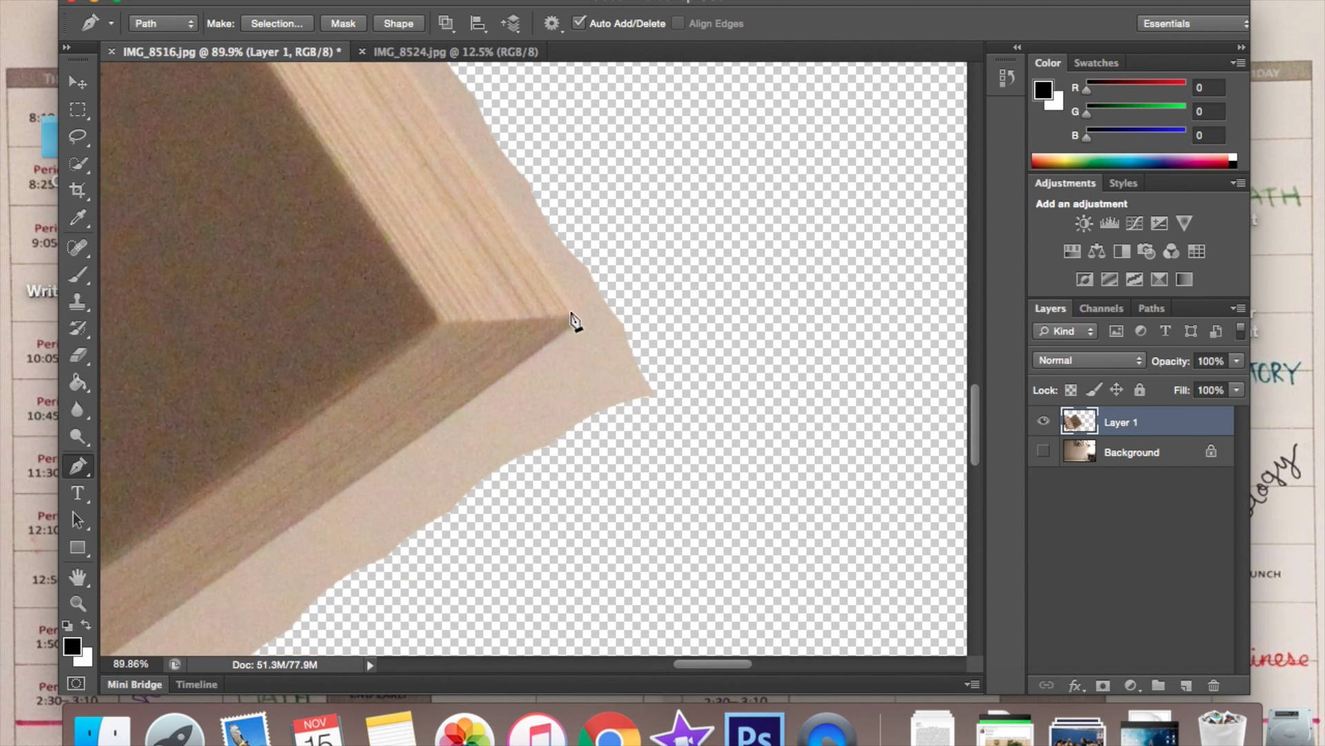
left_click(574, 314)
Close the path around the leftover wall outside the book's right page edge, ending at the upper-right corner
scroll(617, 221, "down", 10)
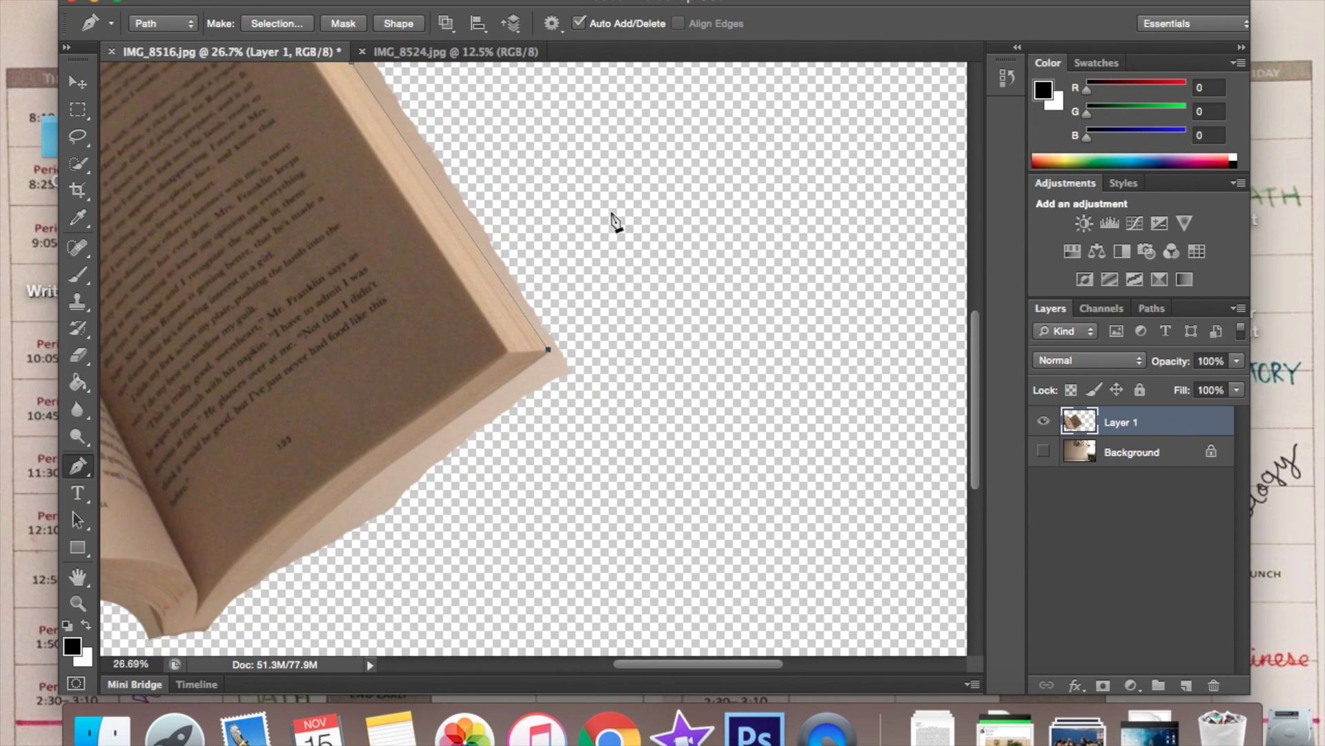
scroll(617, 221, "down", 2)
scroll(613, 221, "up", 5)
left_click(519, 290)
left_click(311, 210)
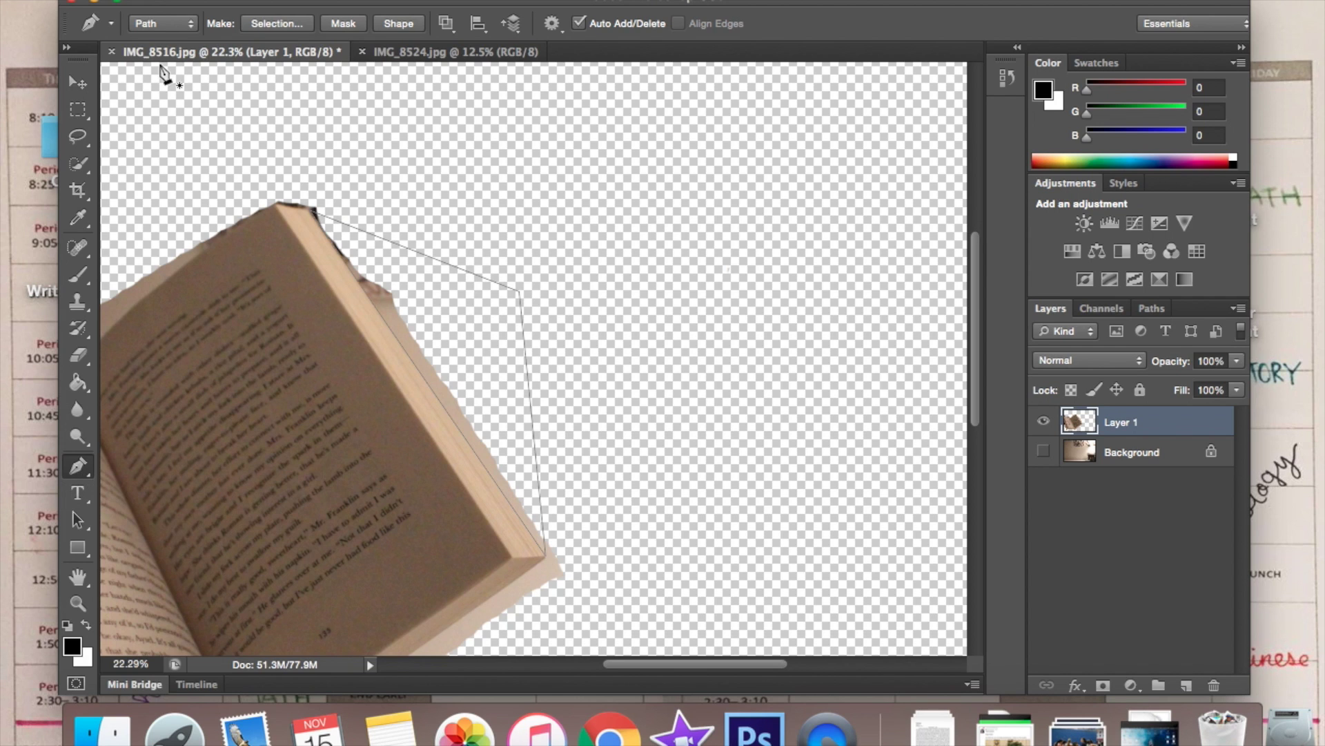
Convert the path into a new anti-aliased selection with 0-pixel feather and delete the leftover wall inside it from Layer 1
left_click(261, 24)
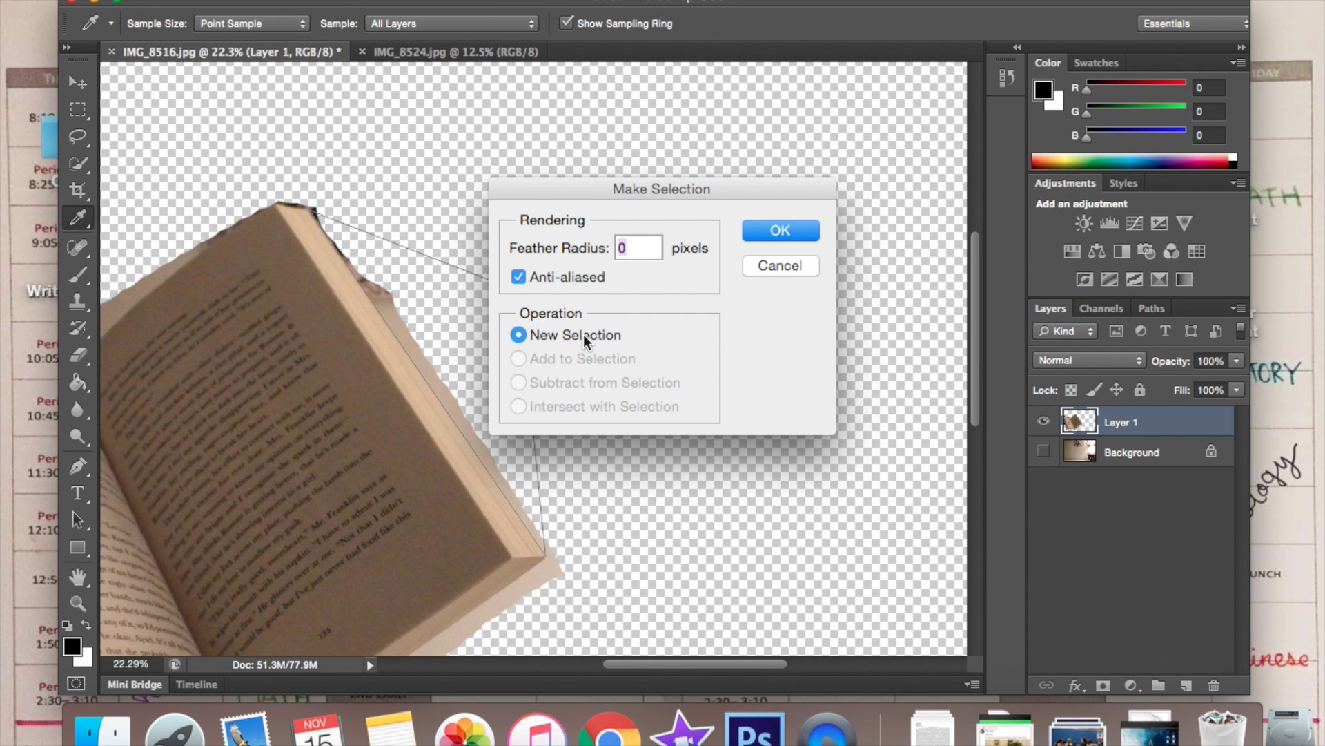
left_click(765, 228)
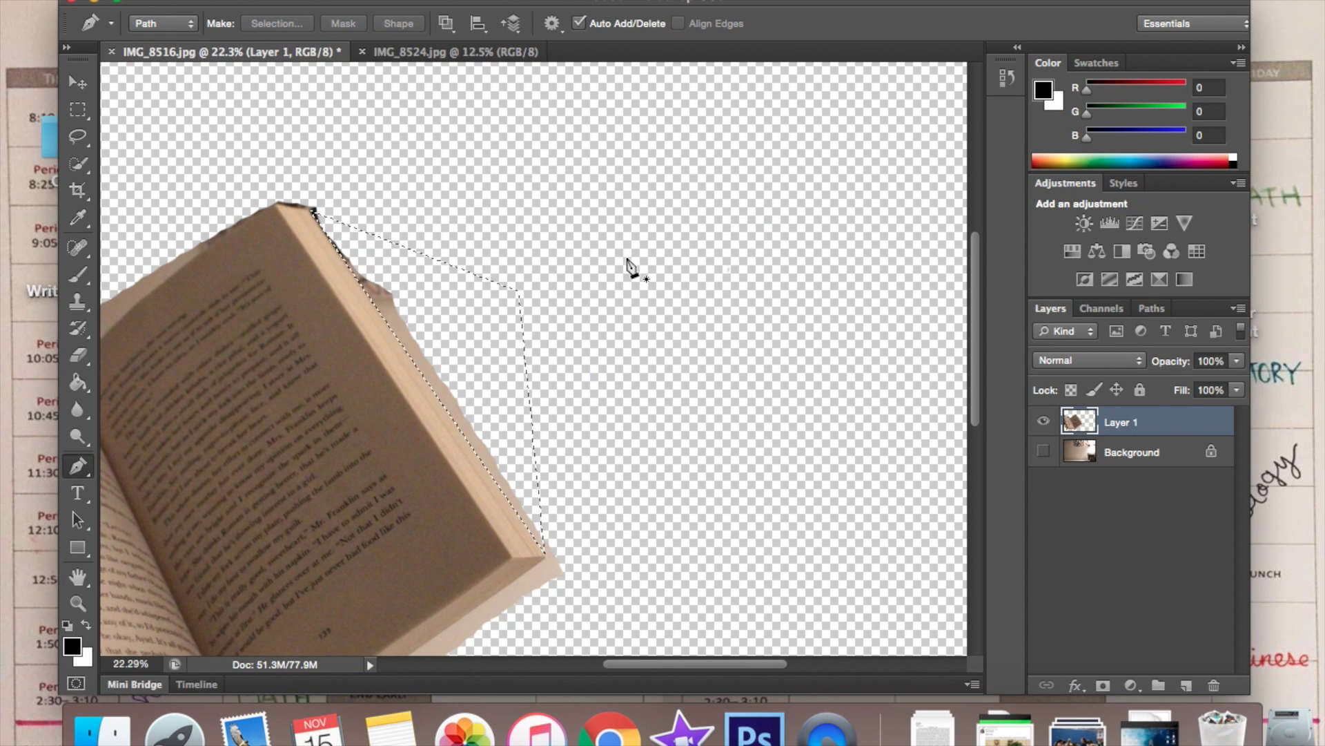
key("Delete")
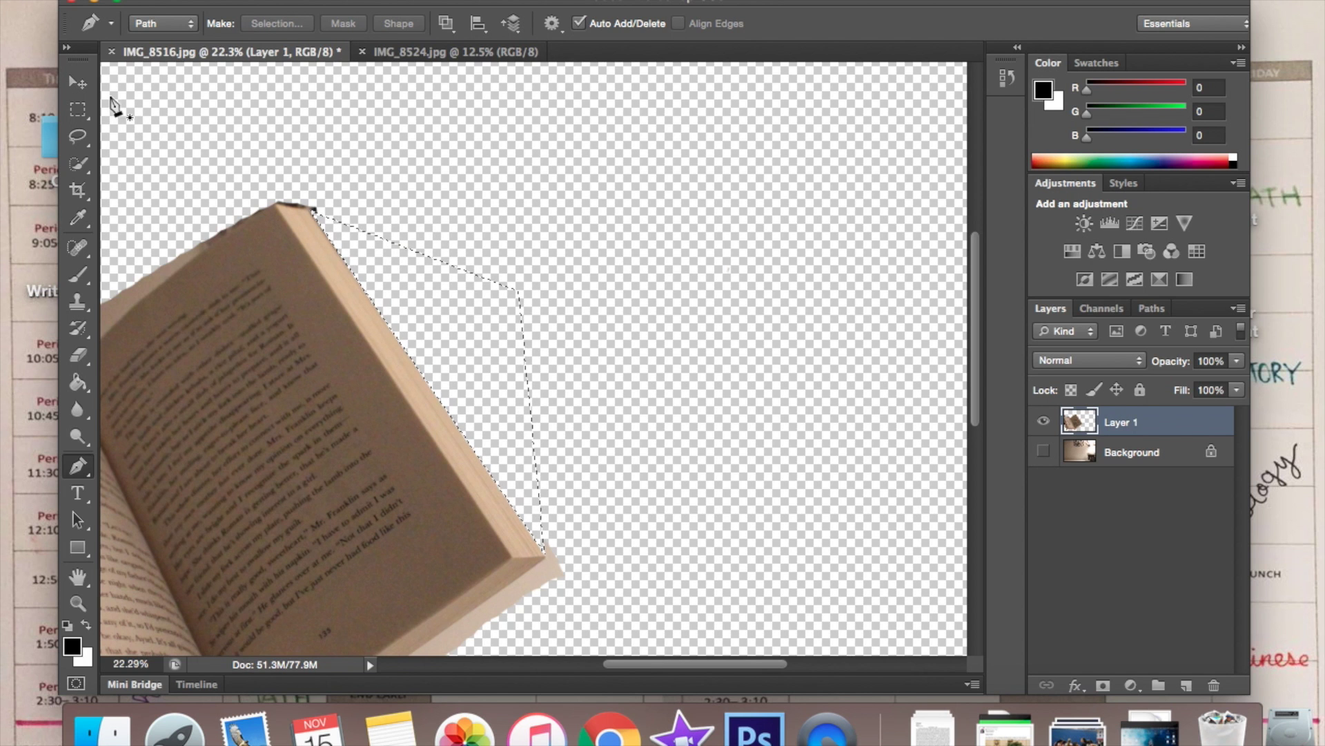
left_click(77, 81)
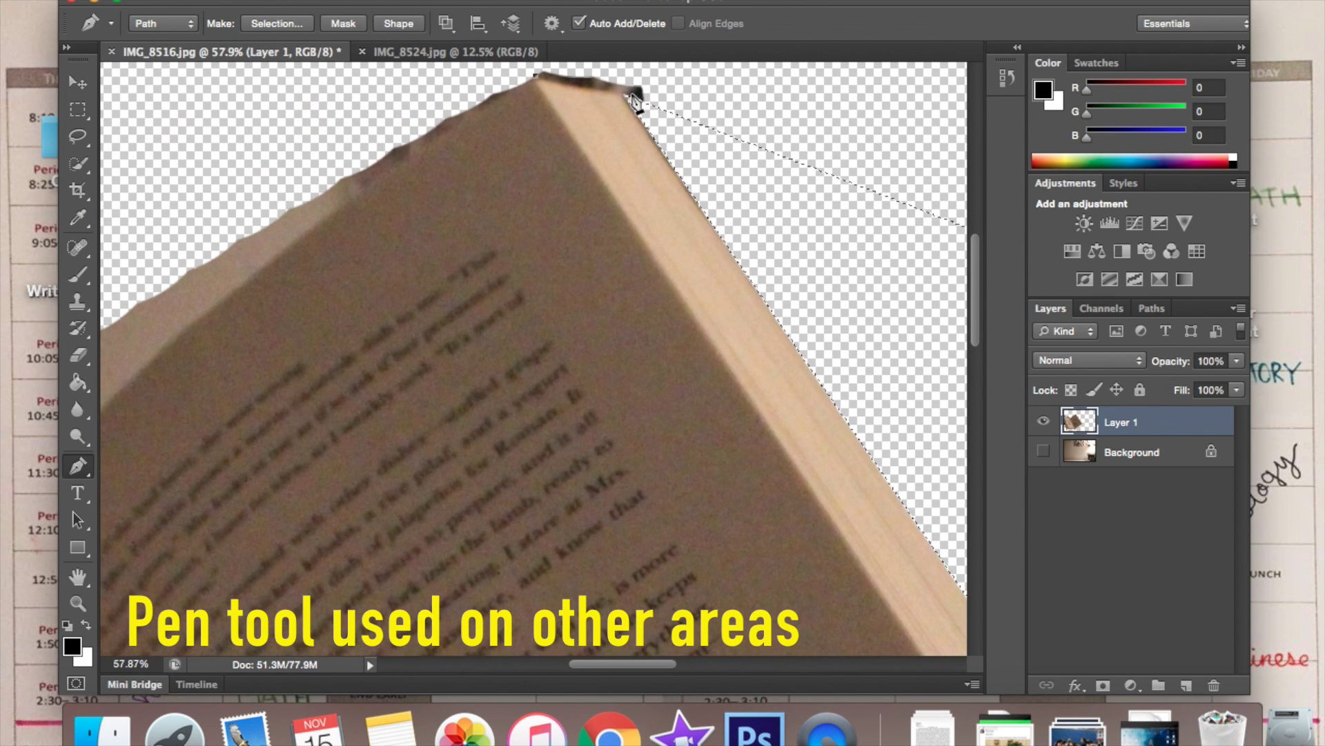
Outline the dark strip along the book's short top edge with the Pen tool, convert it to a selection and delete it
left_click(644, 101)
left_click(653, 83)
left_click(576, 66)
left_click(535, 67)
left_click(536, 76)
left_click(252, 24)
left_click(778, 227)
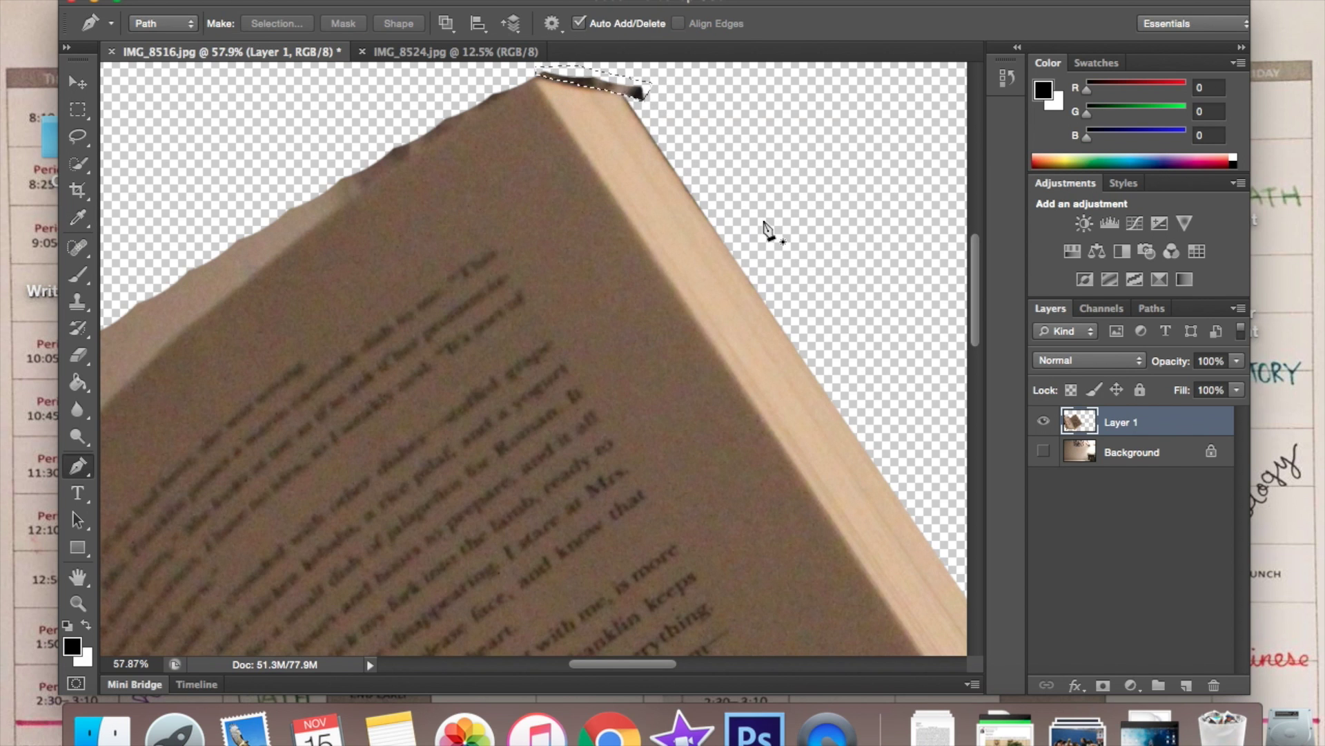
Outline the remaining sliver beside the book's upper-right corner with the Pen tool, convert it to a selection and delete it
left_click(706, 213)
left_click(705, 135)
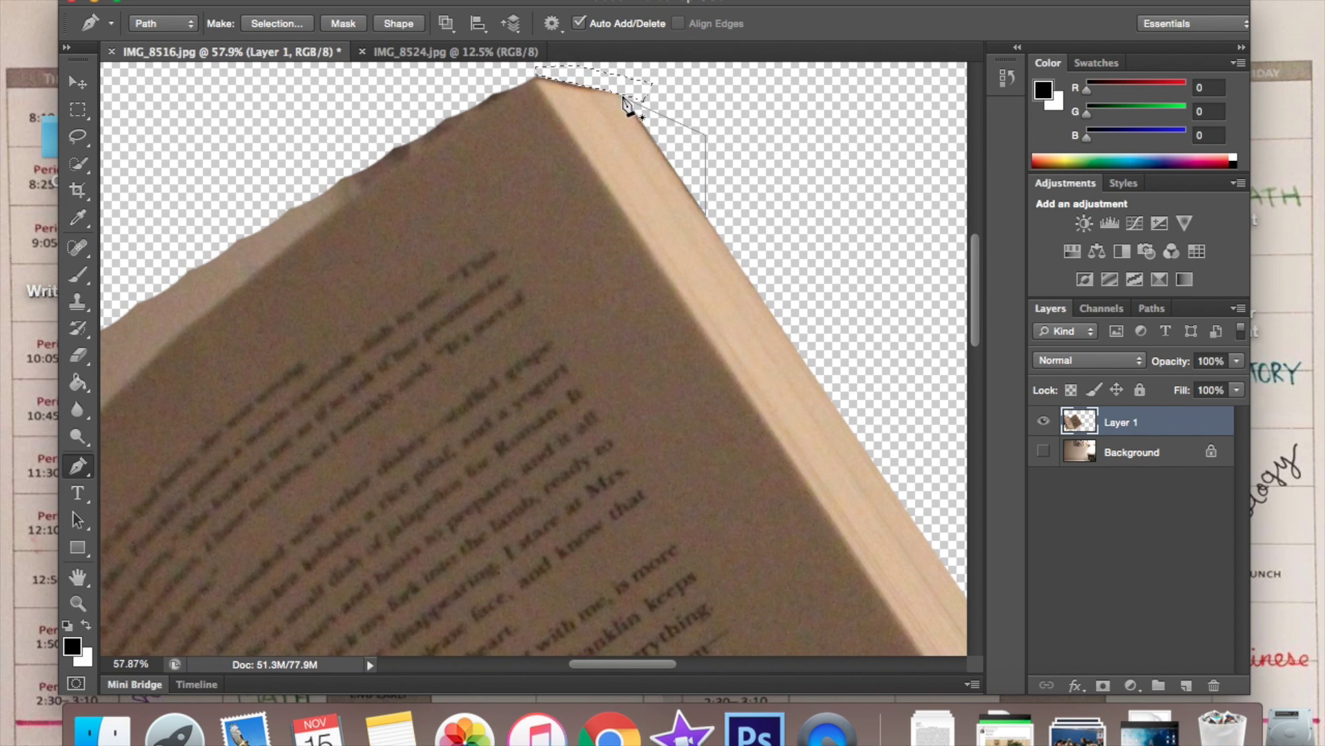
left_click(625, 98)
left_click(343, 24)
key("super+z")
left_click(276, 24)
left_click(784, 229)
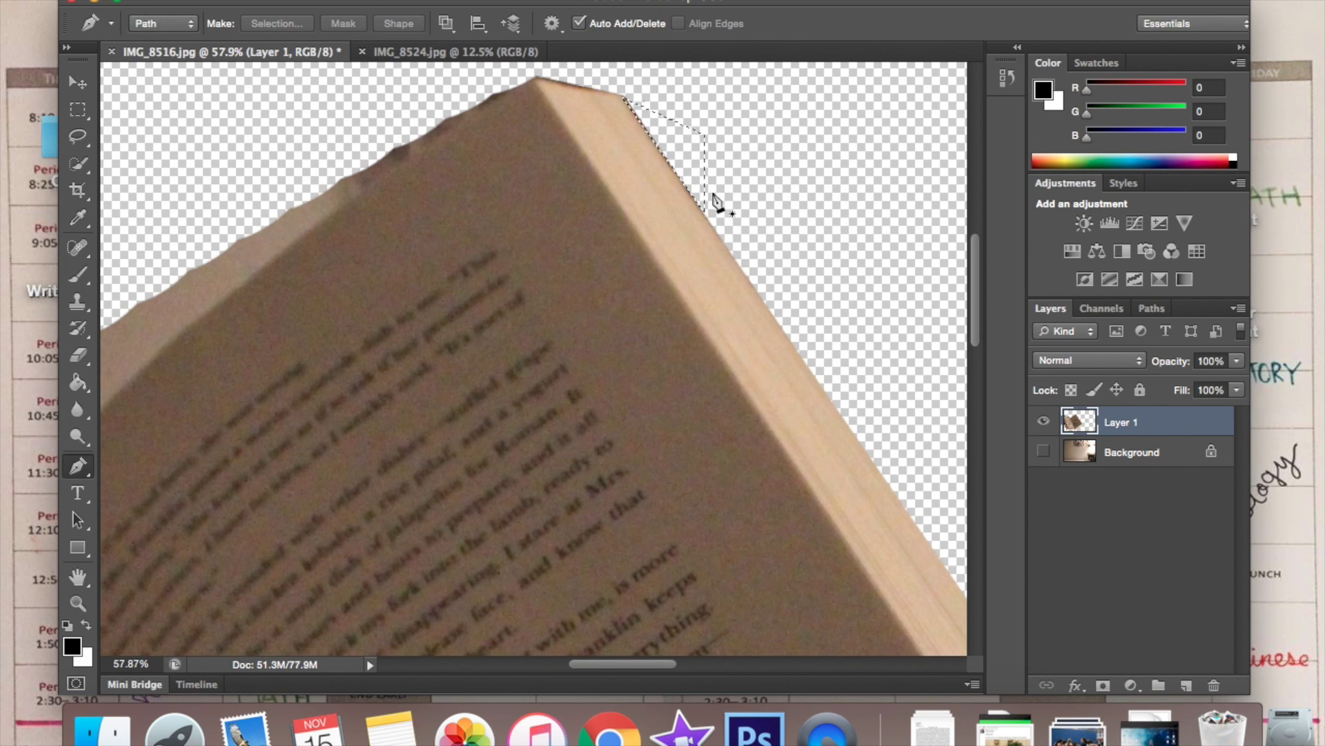
key("v")
left_click_drag(677, 142, 752, 143)
key("BackSpace")
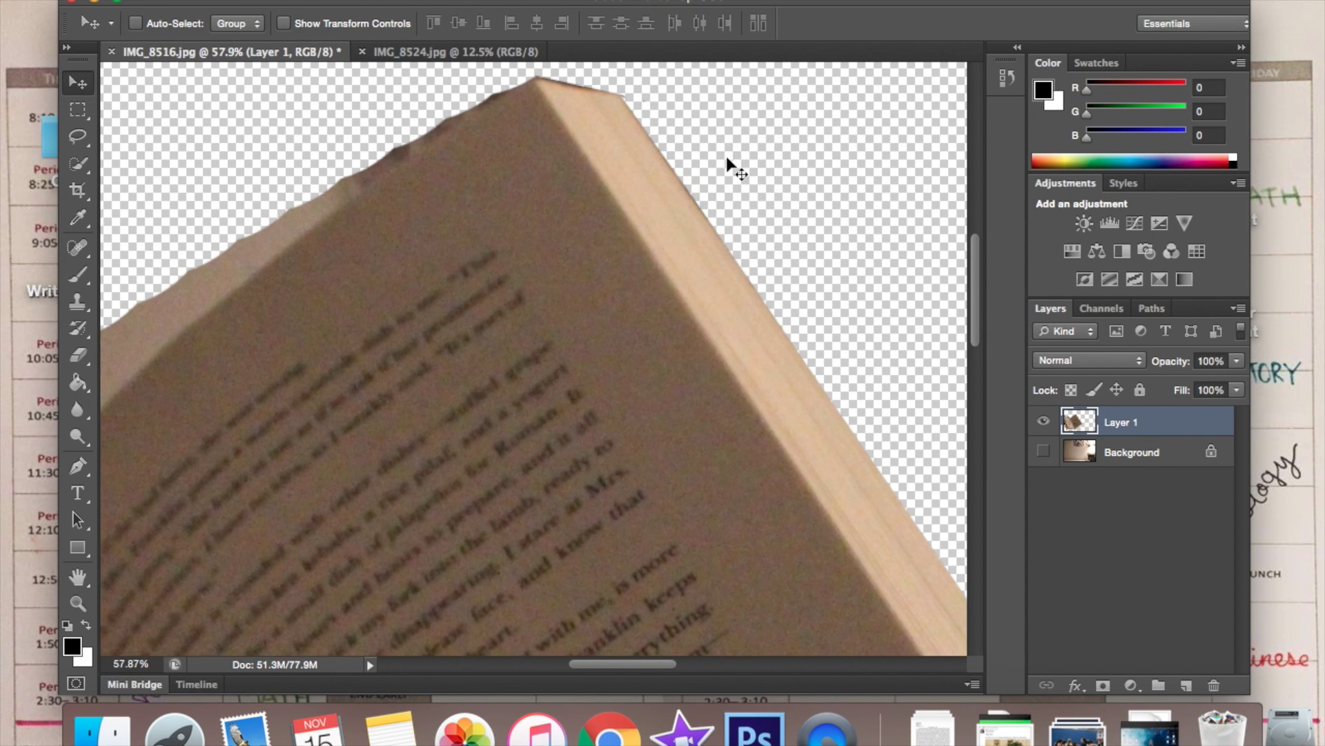
Show the Background layer again behind the book cutout on Layer 1
scroll(752, 266, "down", 1)
scroll(751, 267, "down", 6)
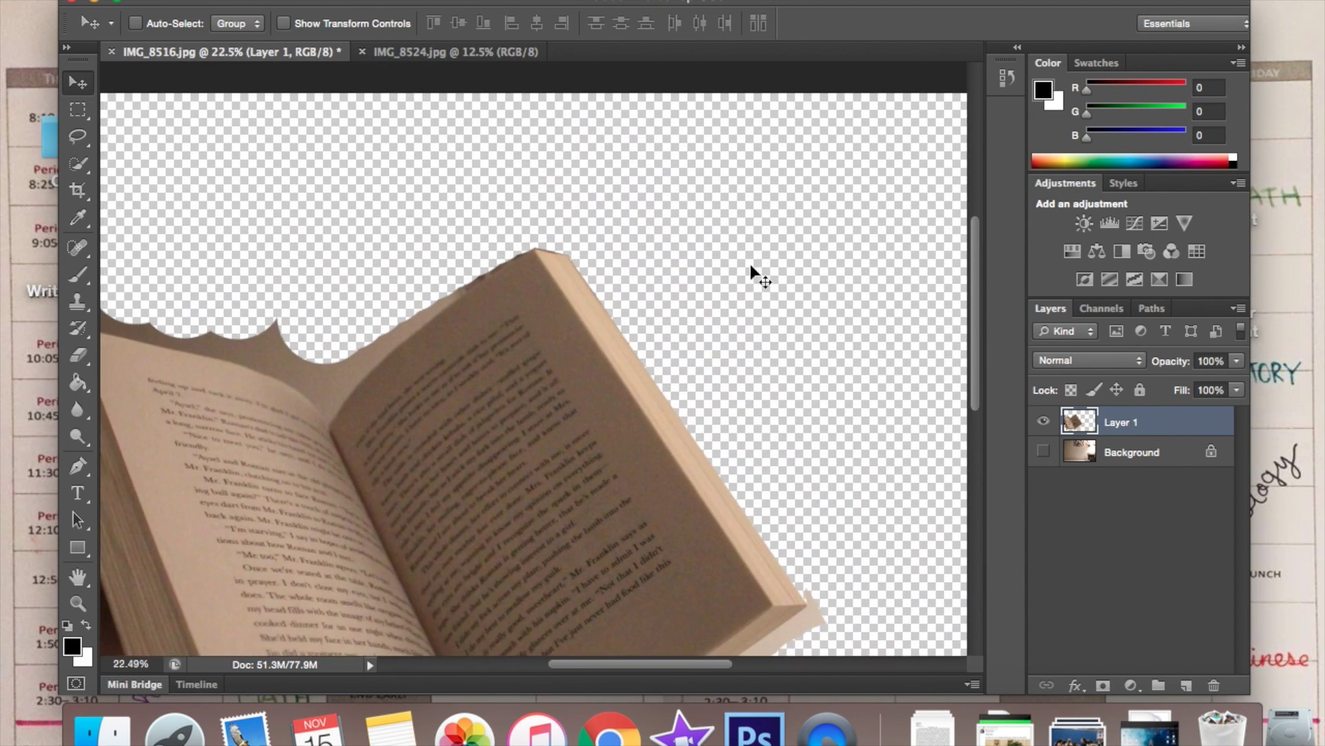
left_click(1044, 452)
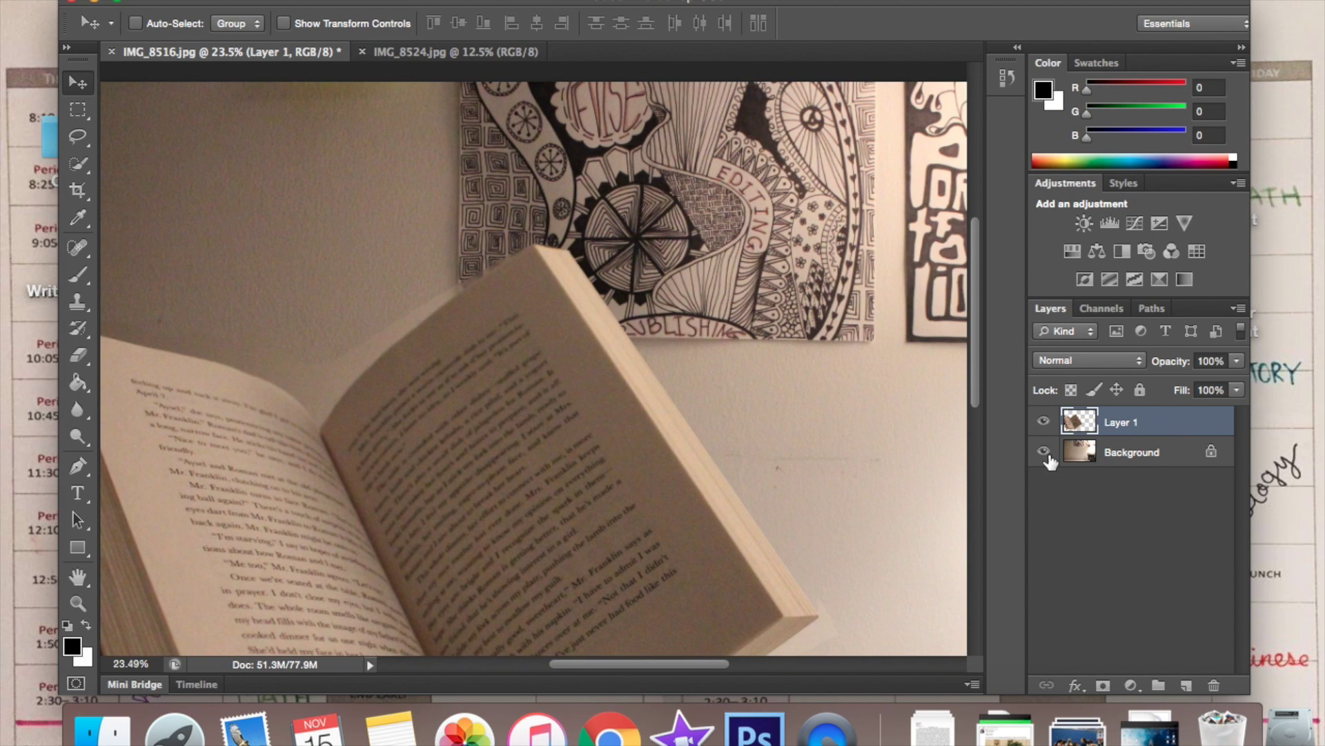
scroll(849, 429, "down", 4)
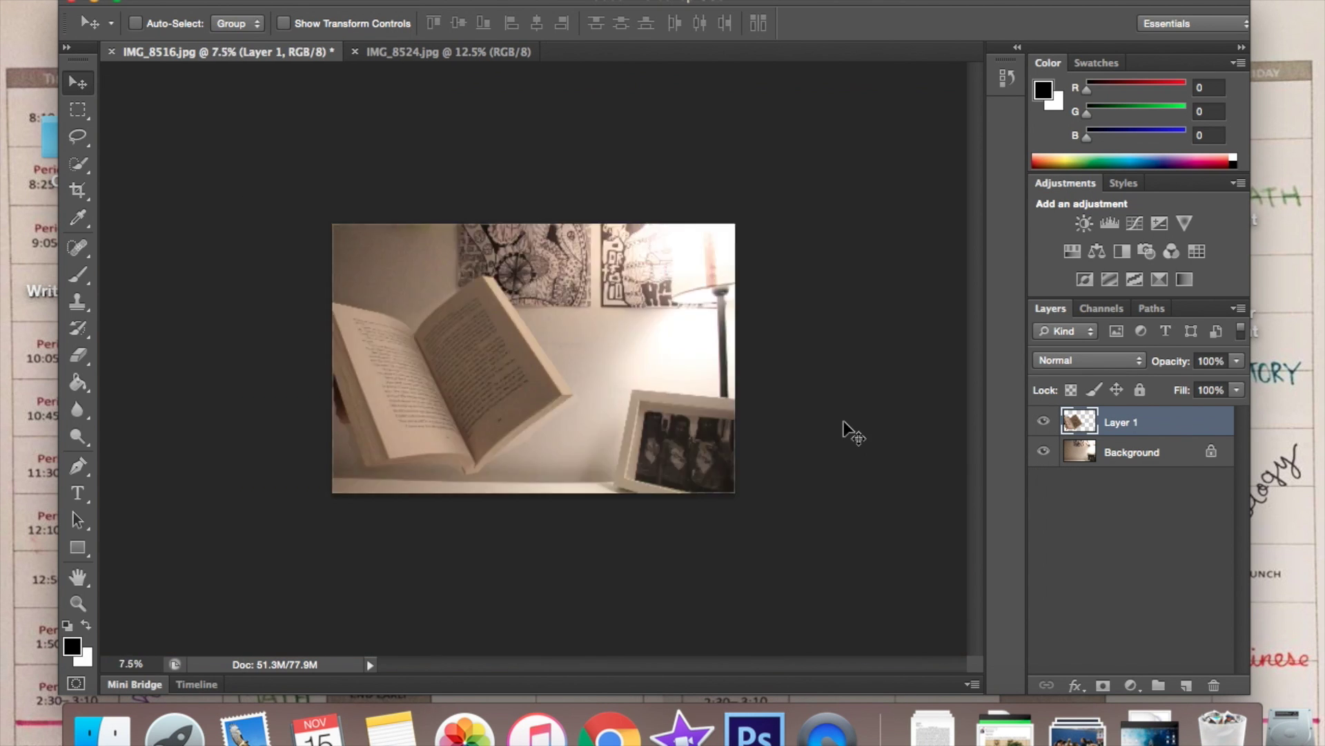
scroll(845, 425, "up", 3)
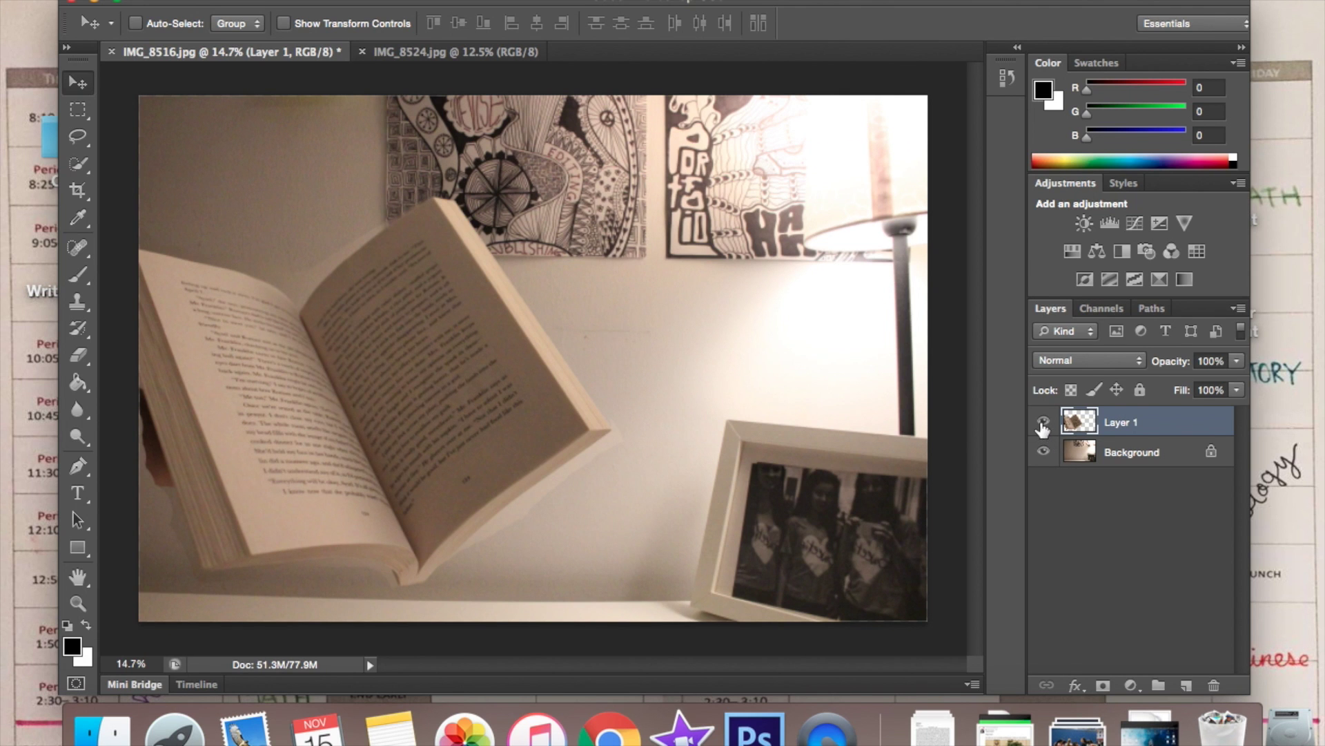
Compare Layer 1 with the Background by toggling their visibility, and inspect the cutout along the book's right and lower edges
left_click(1044, 453)
left_click(1045, 453)
left_click(1045, 422)
left_click(1045, 423)
left_click(1044, 454)
left_click(1044, 452)
scroll(558, 446, "up", 5)
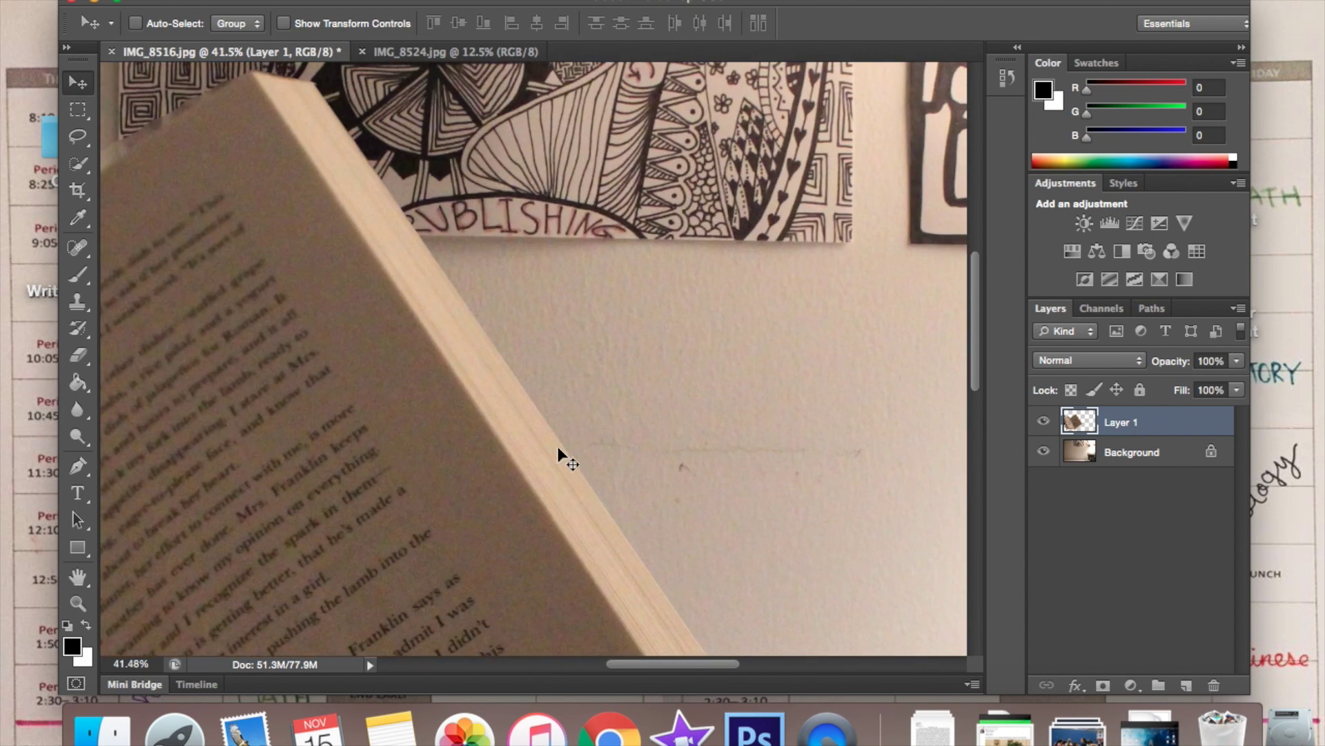
scroll(558, 445, "down", 10)
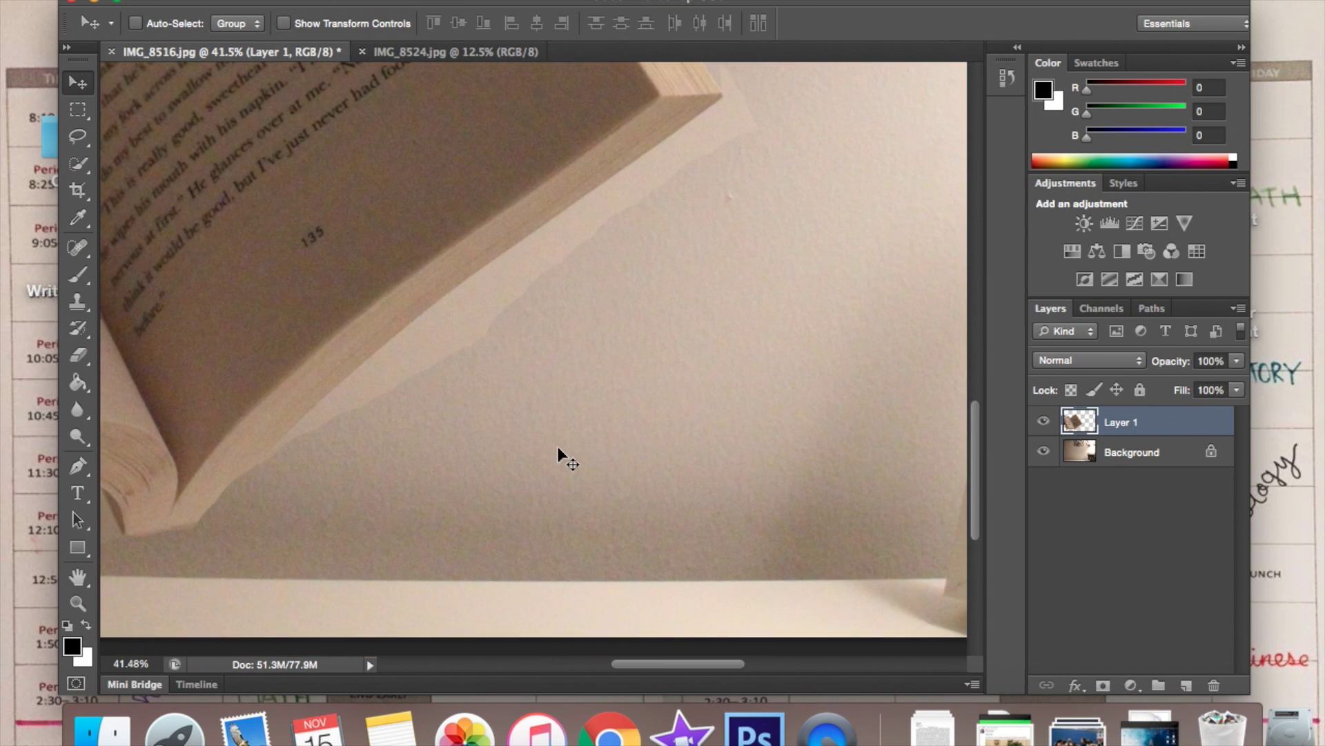
scroll(558, 446, "up", 2)
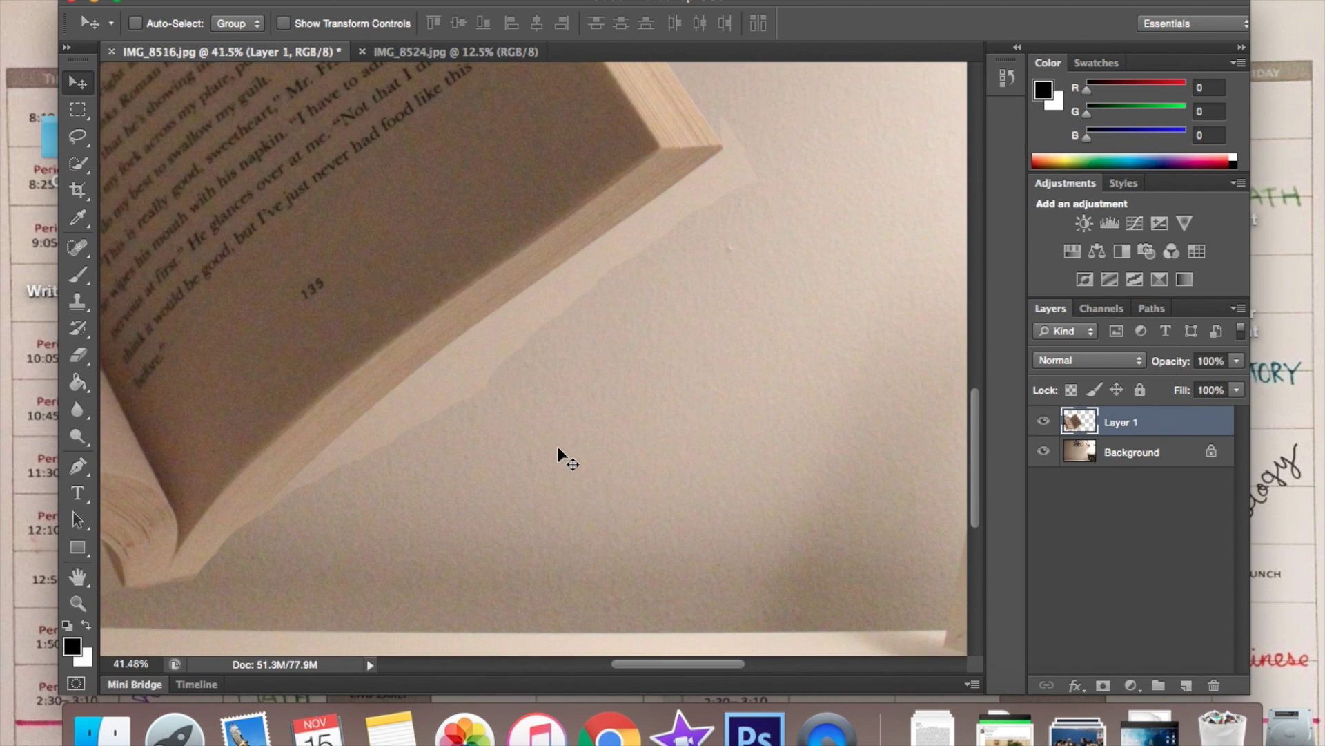
Add a layer mask to Layer 1 and paint it black with the size 172 Brush over the wall below the book's lower-right edge
left_click(76, 276)
scroll(552, 345, "down", 3)
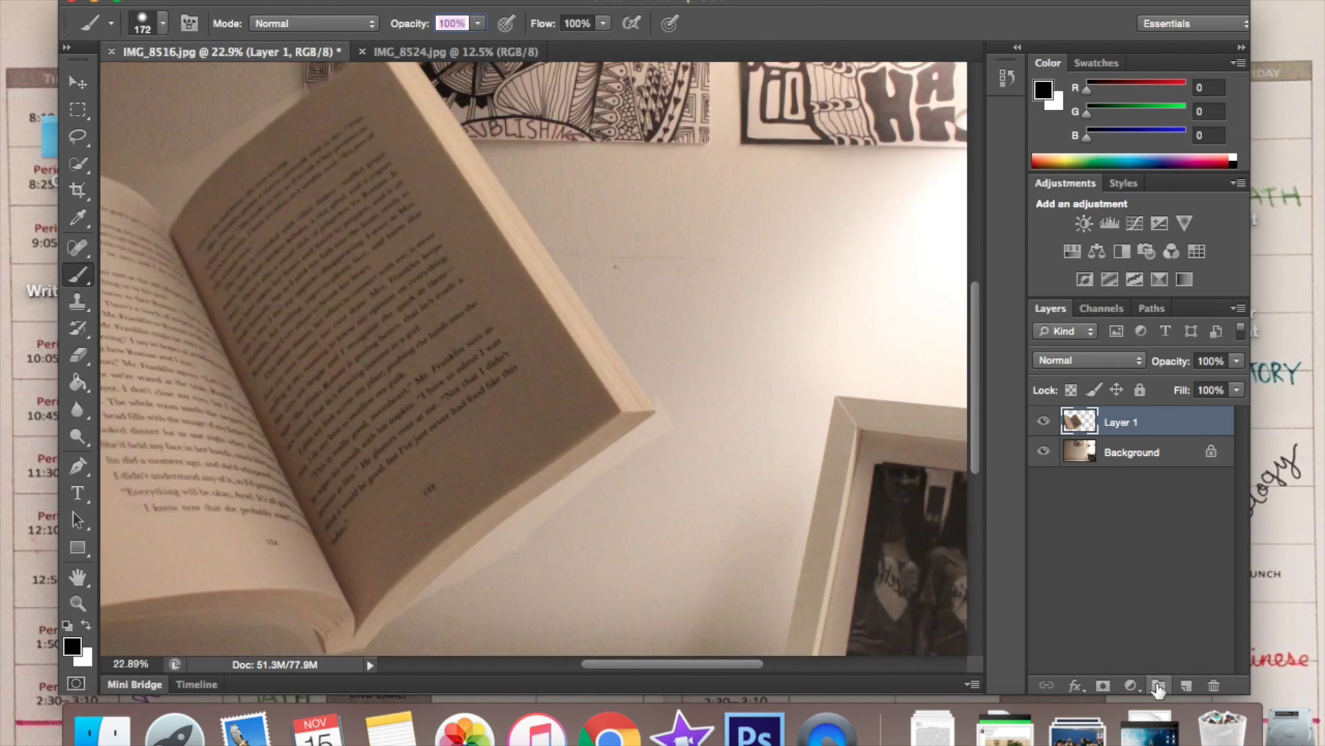
left_click(1104, 686)
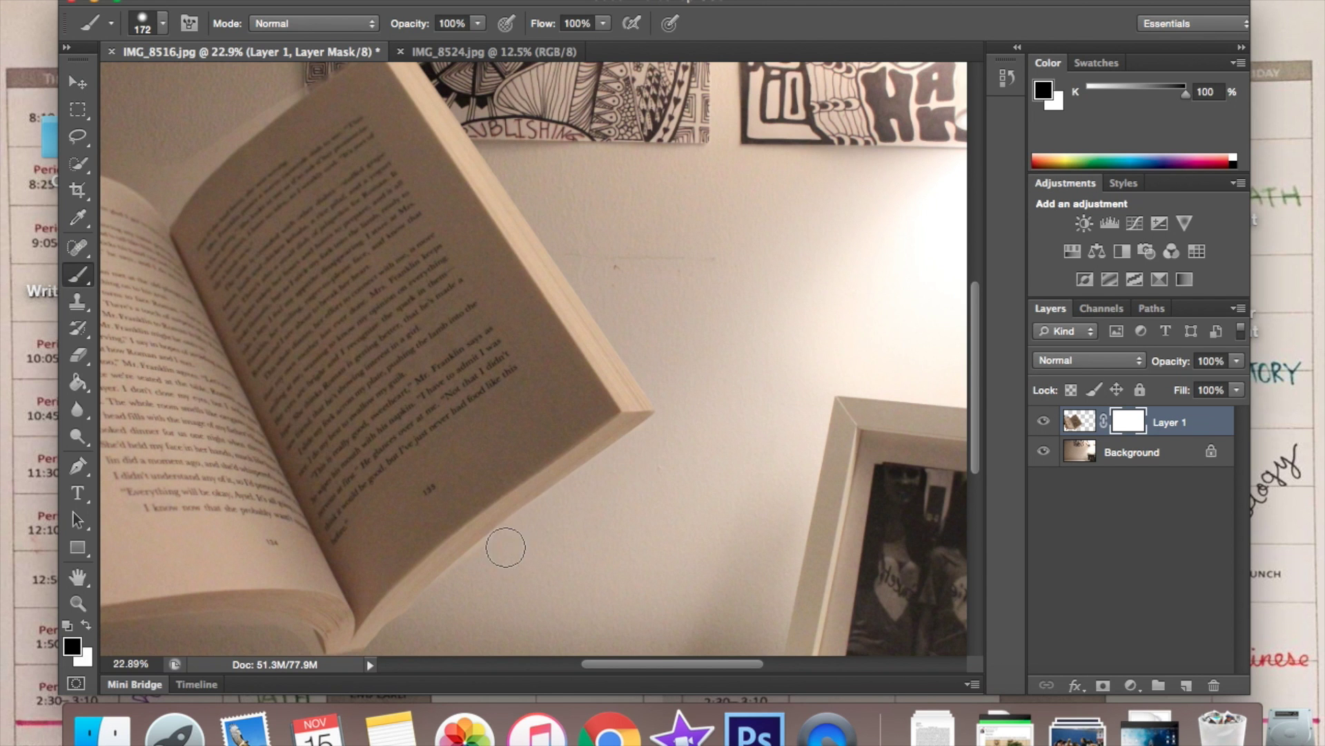
scroll(459, 608, "down", 3)
scroll(483, 166, "up", 3)
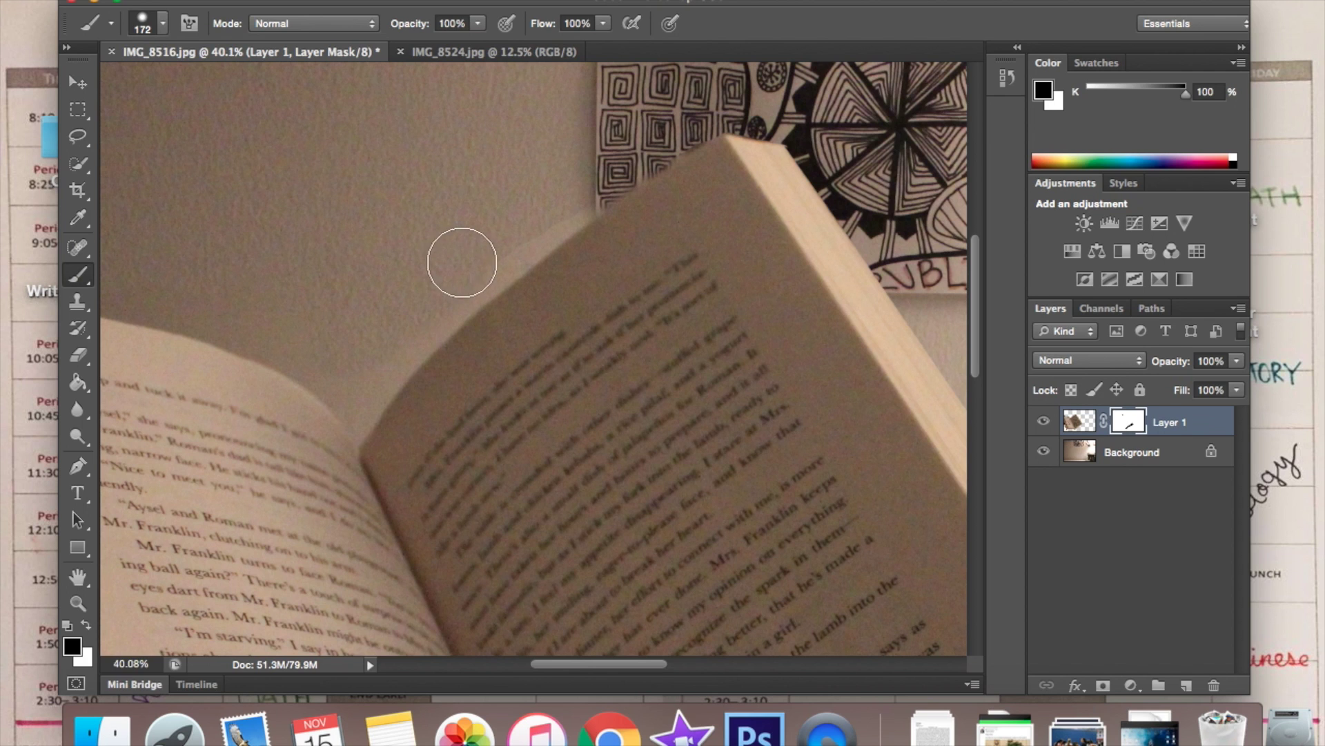
Paint black on Layer 1's mask over the leftover wall above the two pages and in the gap between them
left_click_drag(428, 296, 243, 300)
scroll(301, 320, "down", 3)
scroll(302, 325, "up", 5)
scroll(301, 325, "up", 5)
scroll(302, 325, "left", 8)
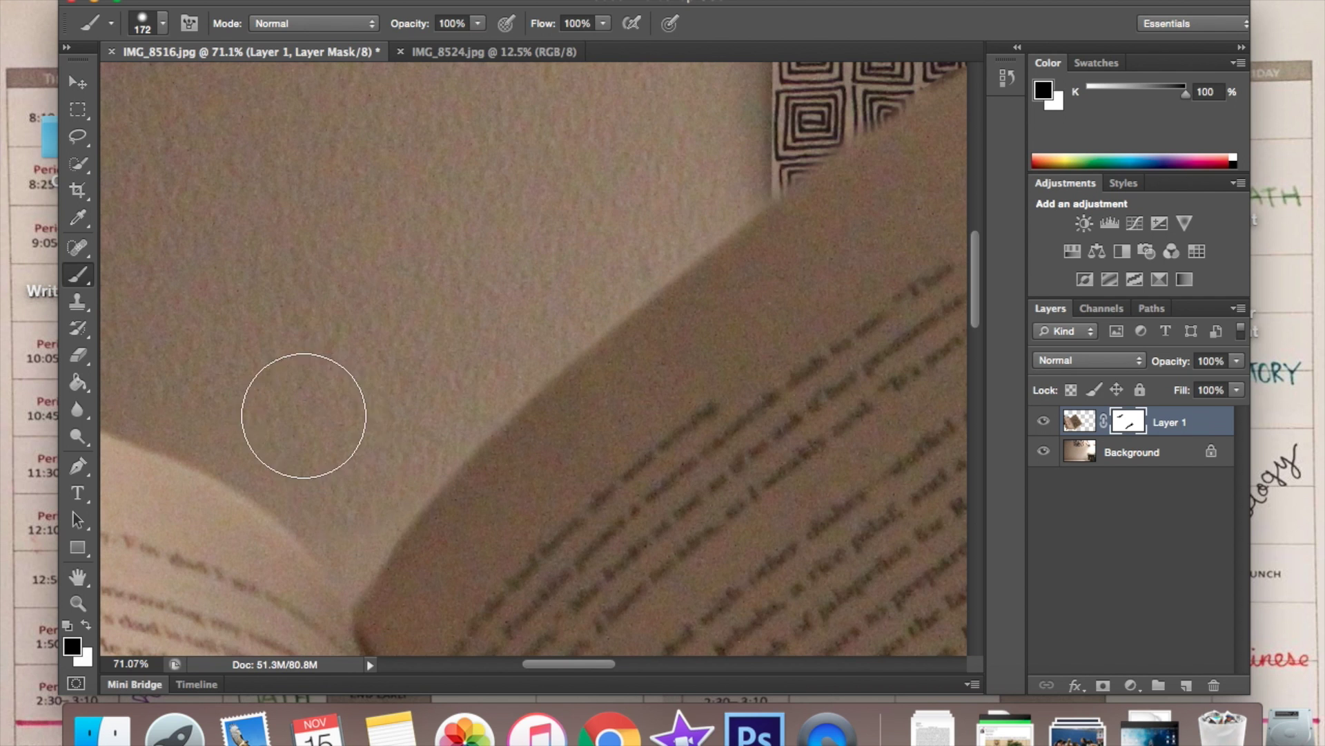
scroll(304, 408, "left", 5)
Paint black on Layer 1's mask over the leftover wall along the book's lower-left edge, below the dark finger remnant
scroll(407, 262, "down", 10)
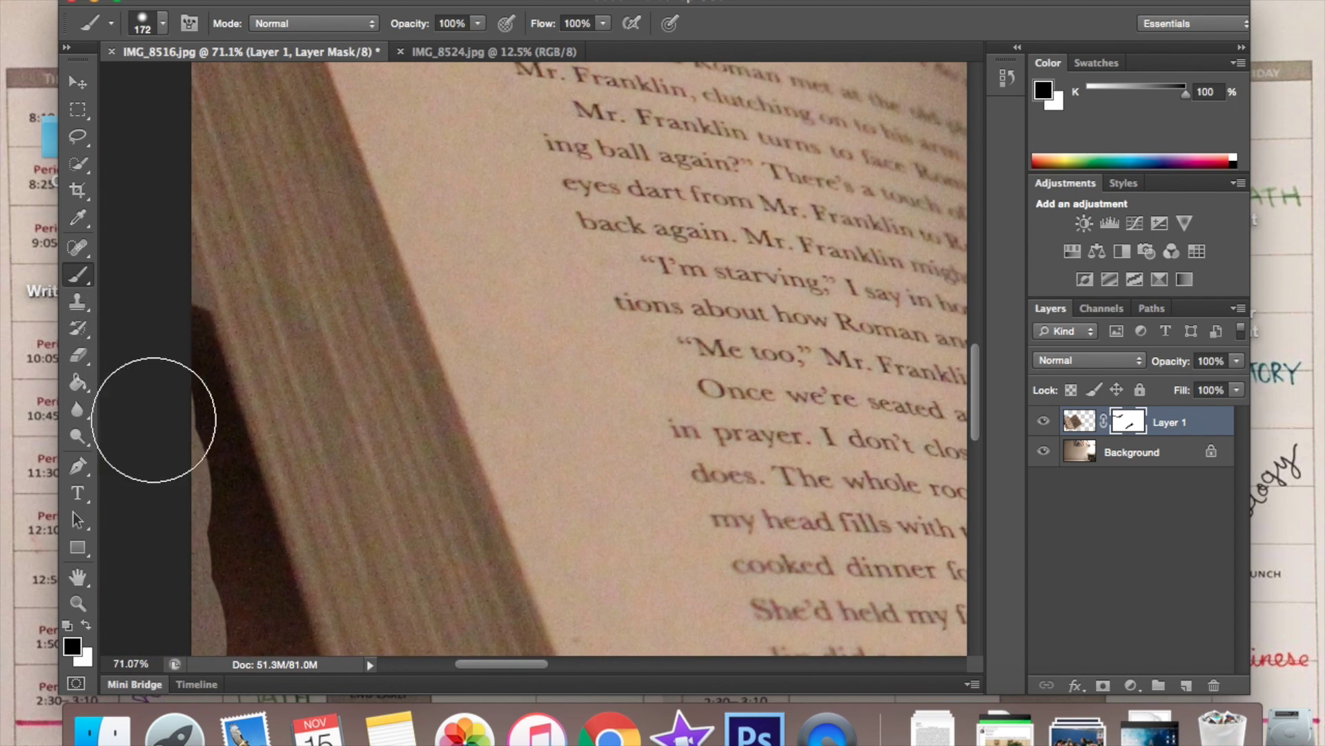
scroll(181, 483, "down", 5)
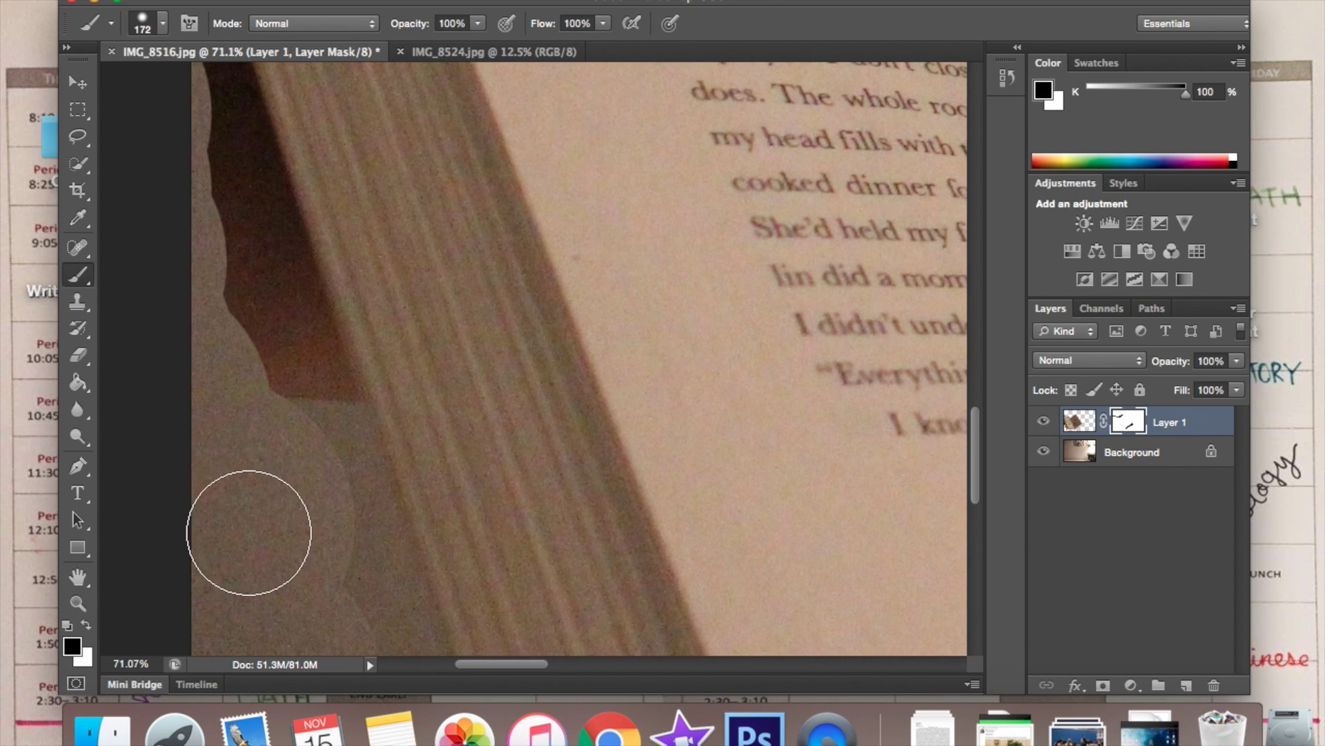
scroll(246, 532, "down", 3)
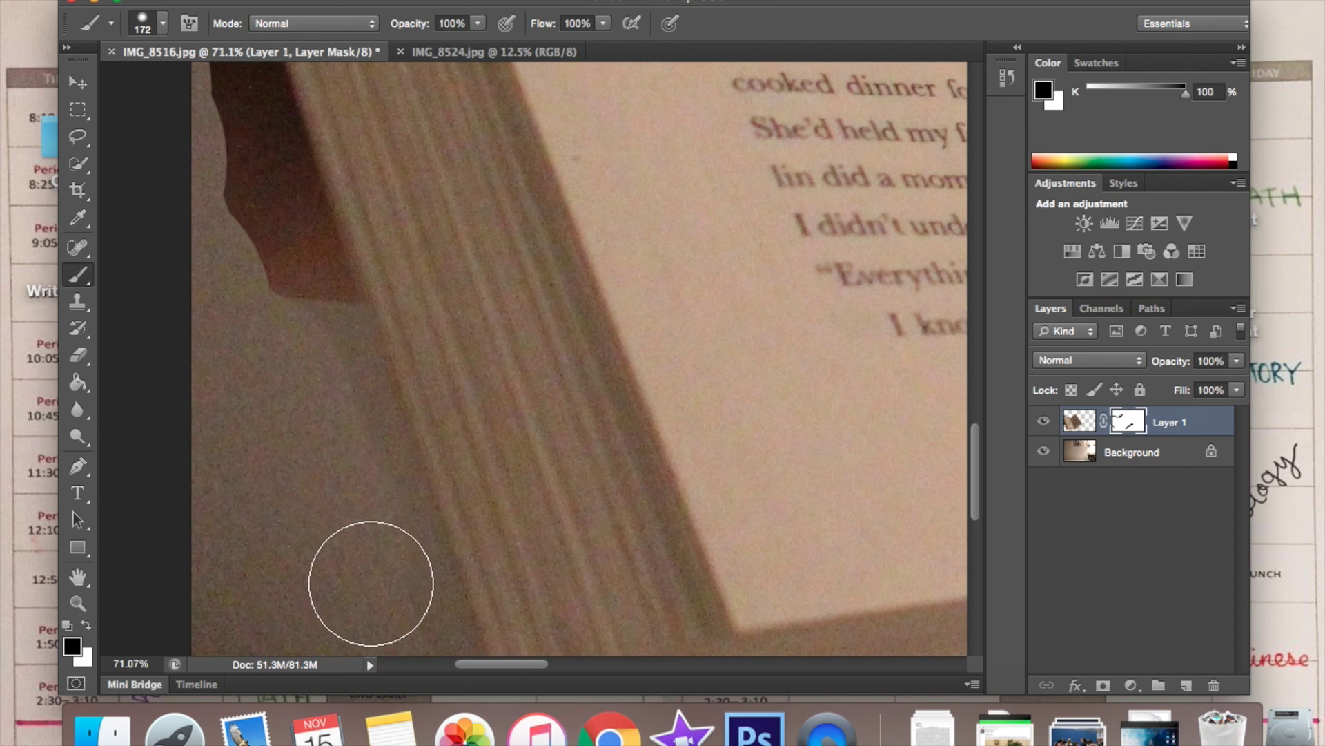
scroll(367, 580, "down", 10)
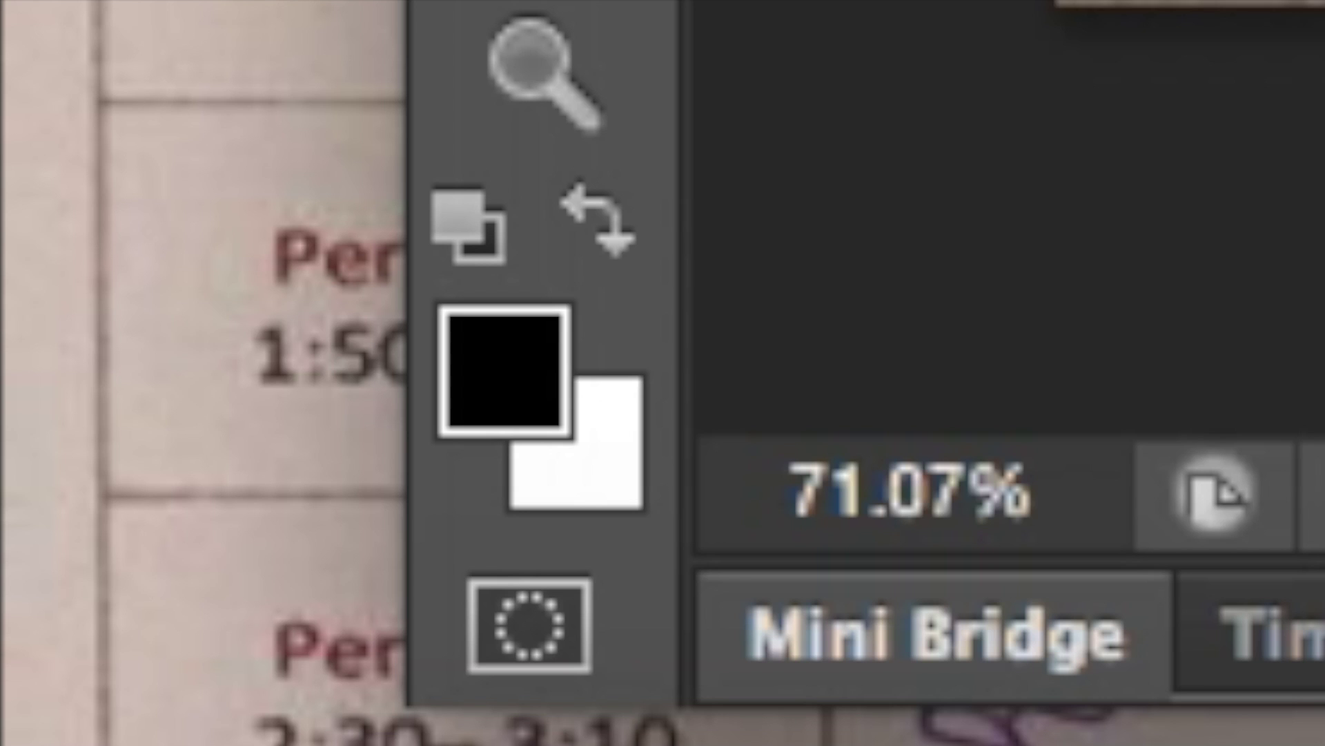
scroll(1190, 219, "up", 8)
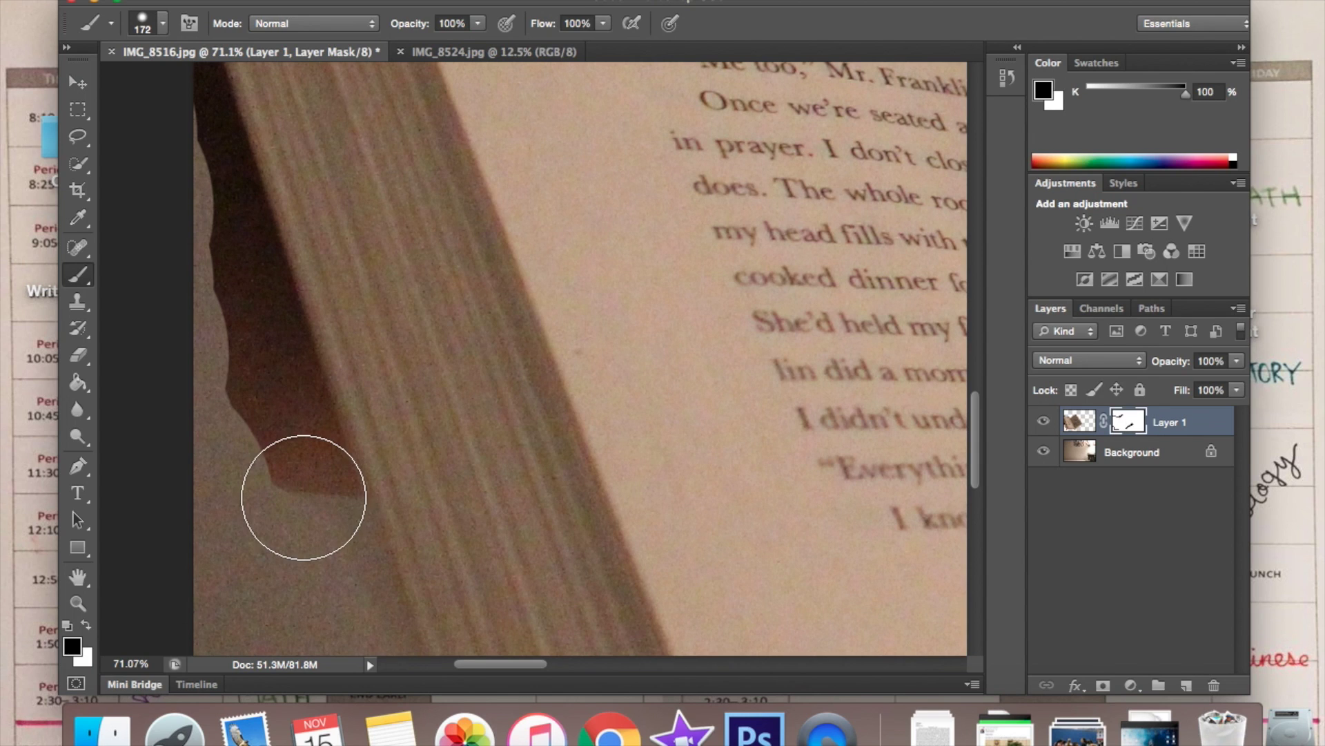
scroll(304, 497, "down", 1)
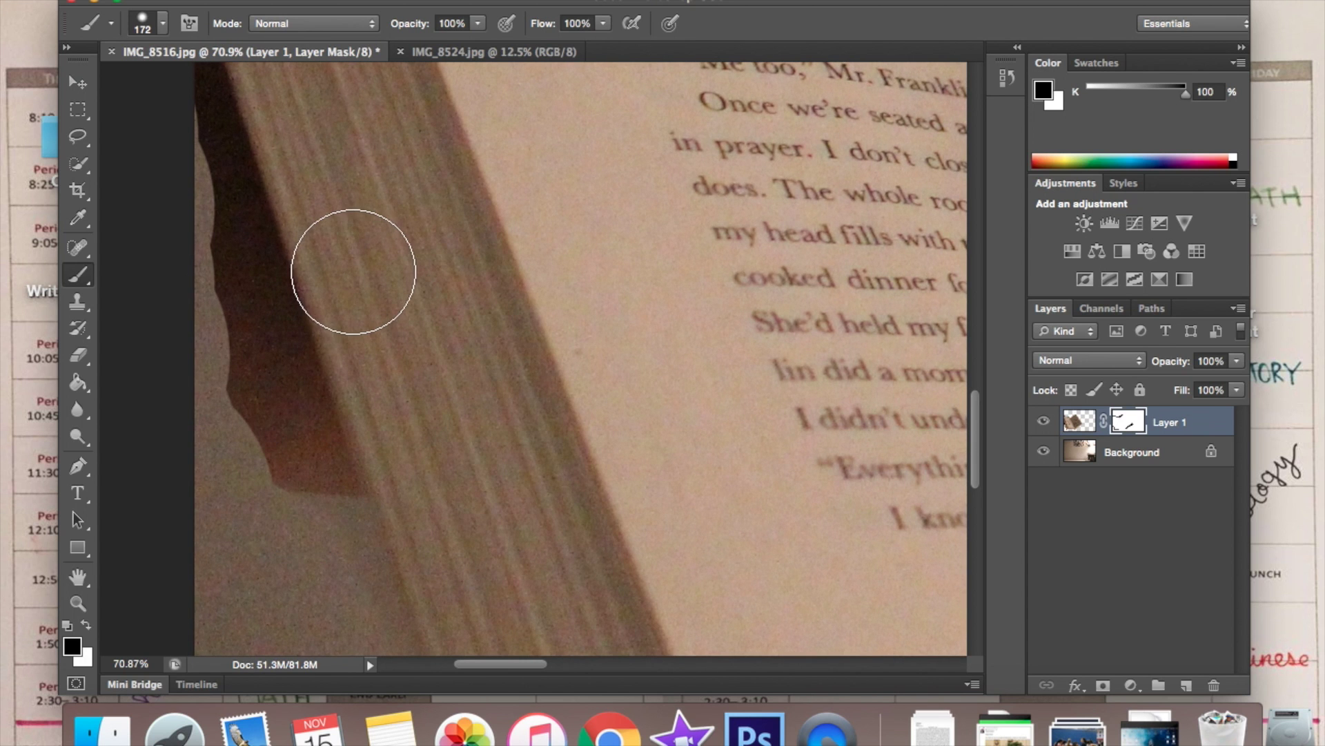
scroll(353, 271, "down", 10)
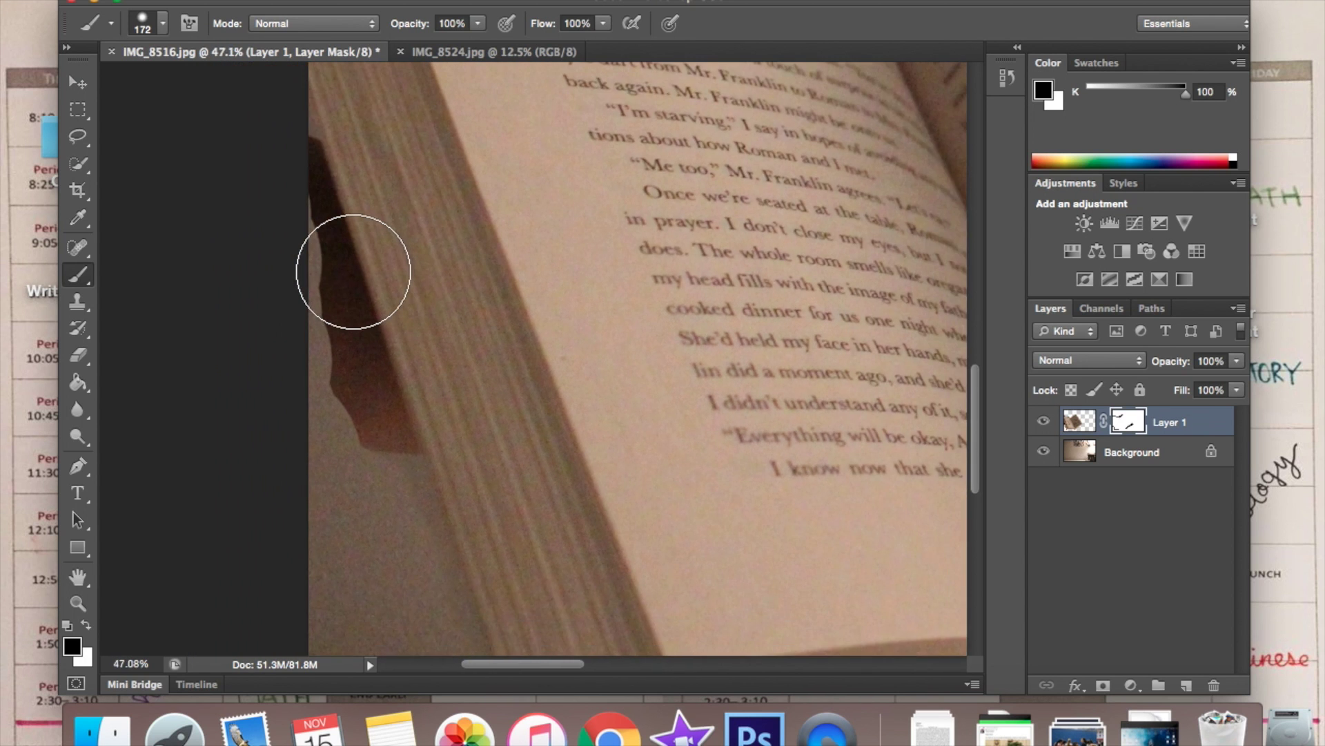
Outline the dark remnant beside the book's left edge with a Pen path and convert it to a new selection with 0 pixels feather
left_click(83, 471)
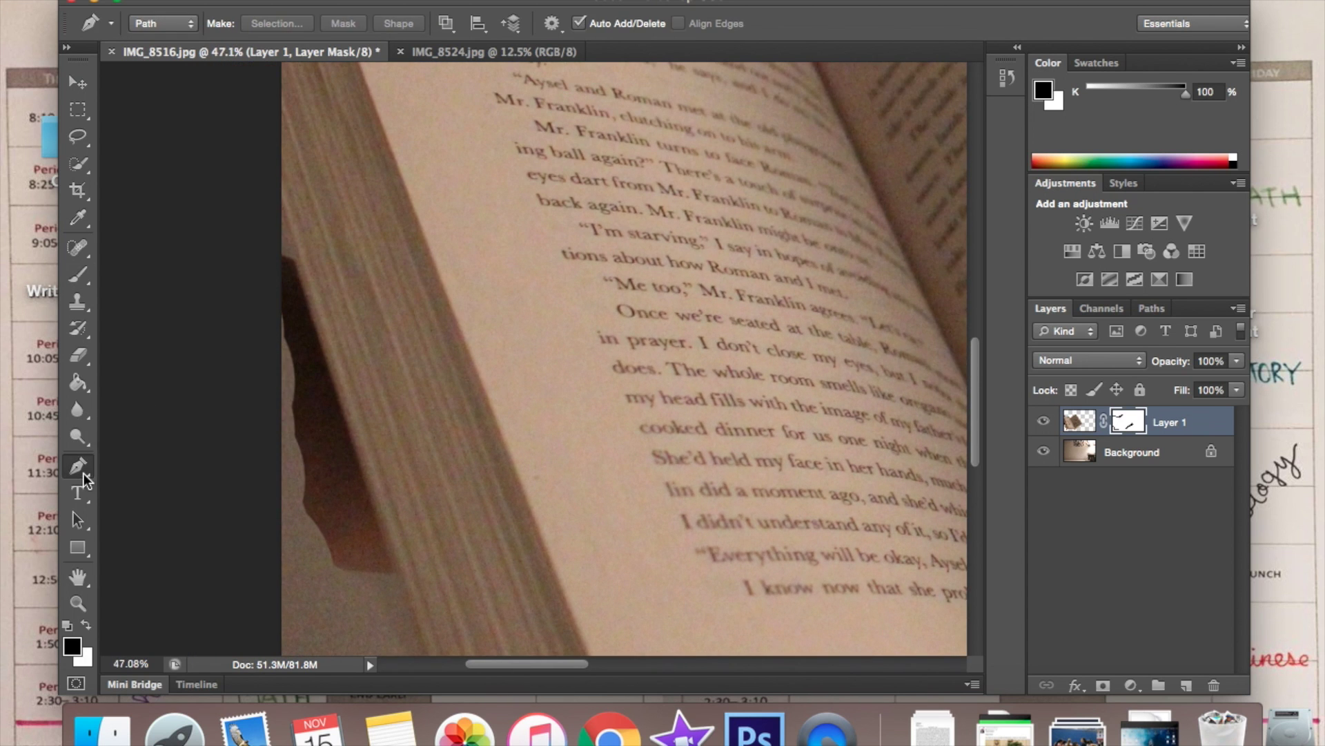
left_click(288, 239)
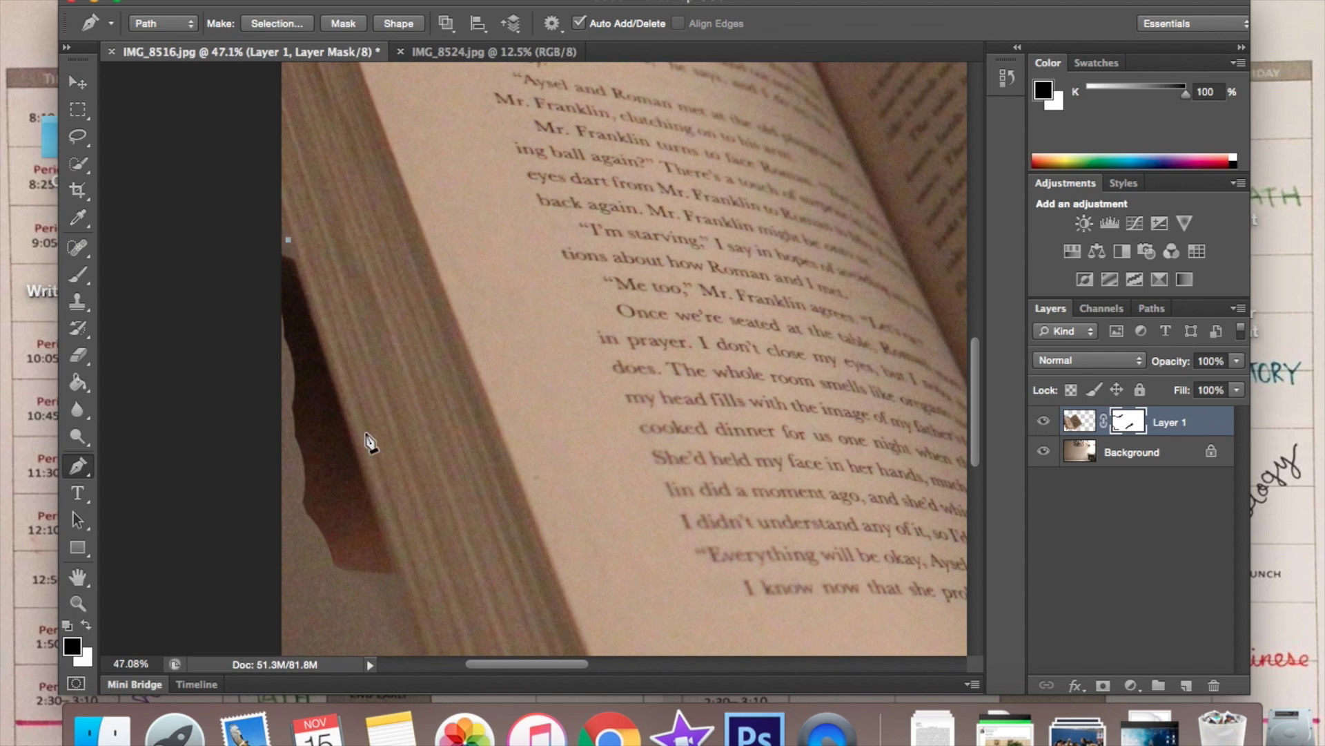
left_click(404, 587)
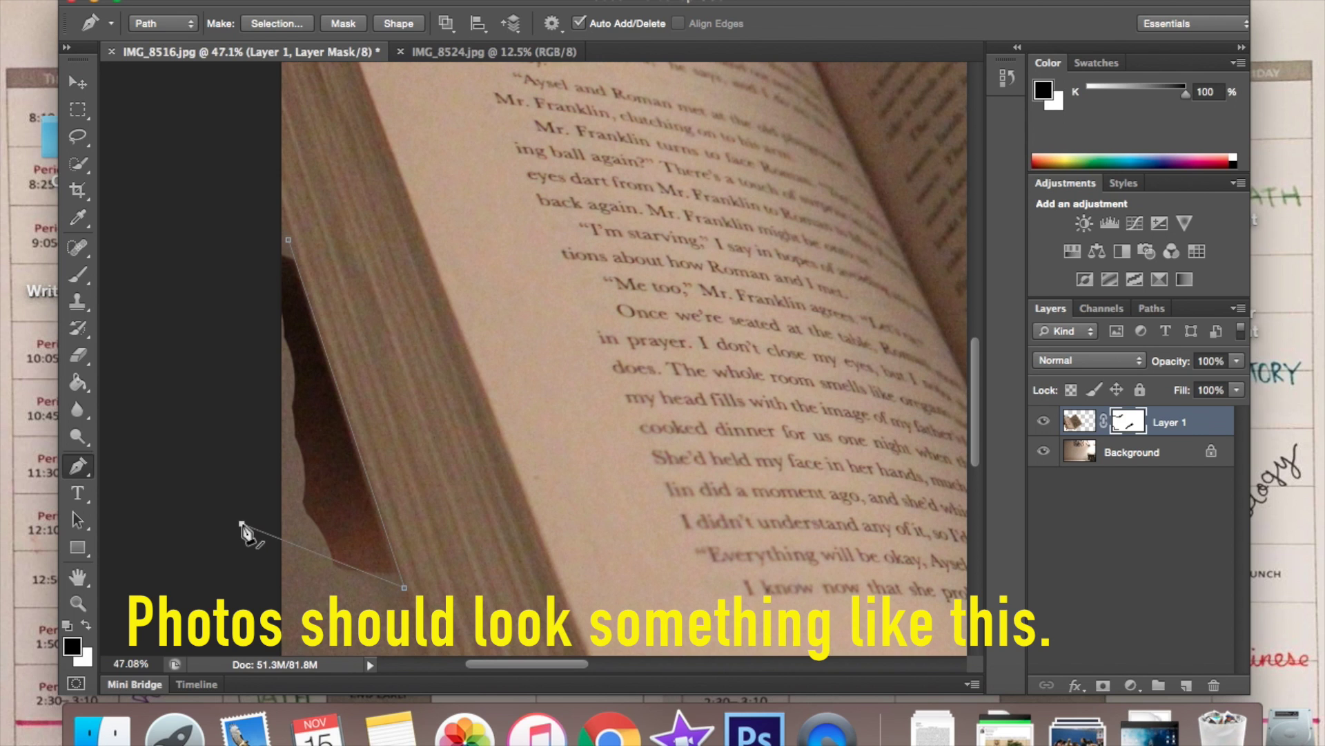
left_click(260, 248)
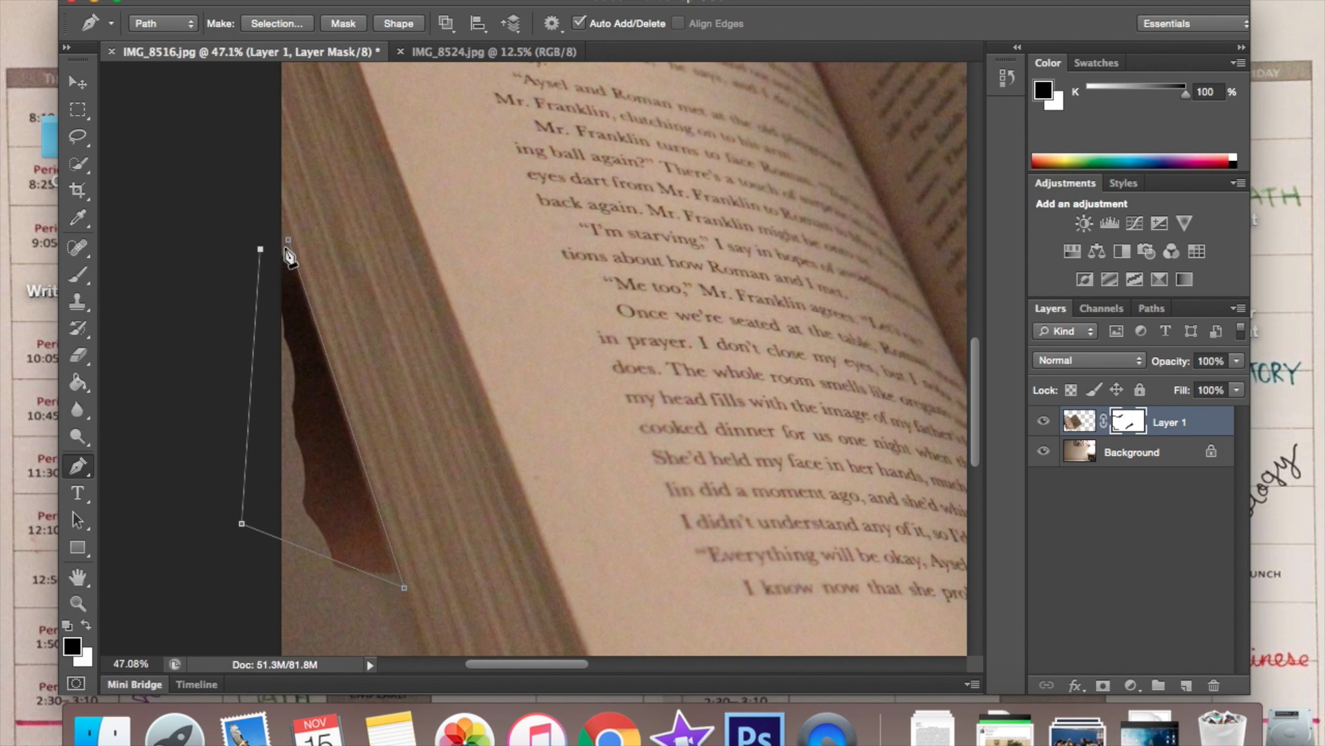
left_click(275, 23)
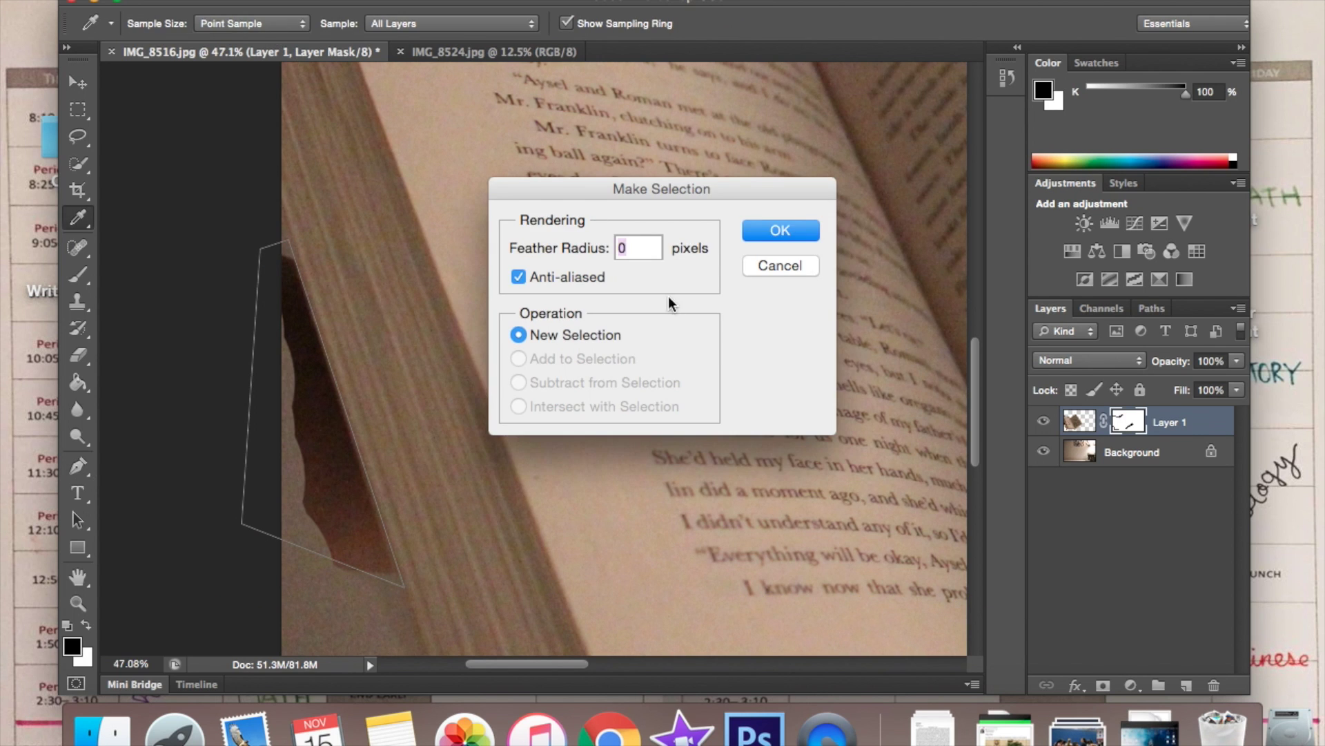
left_click(779, 231)
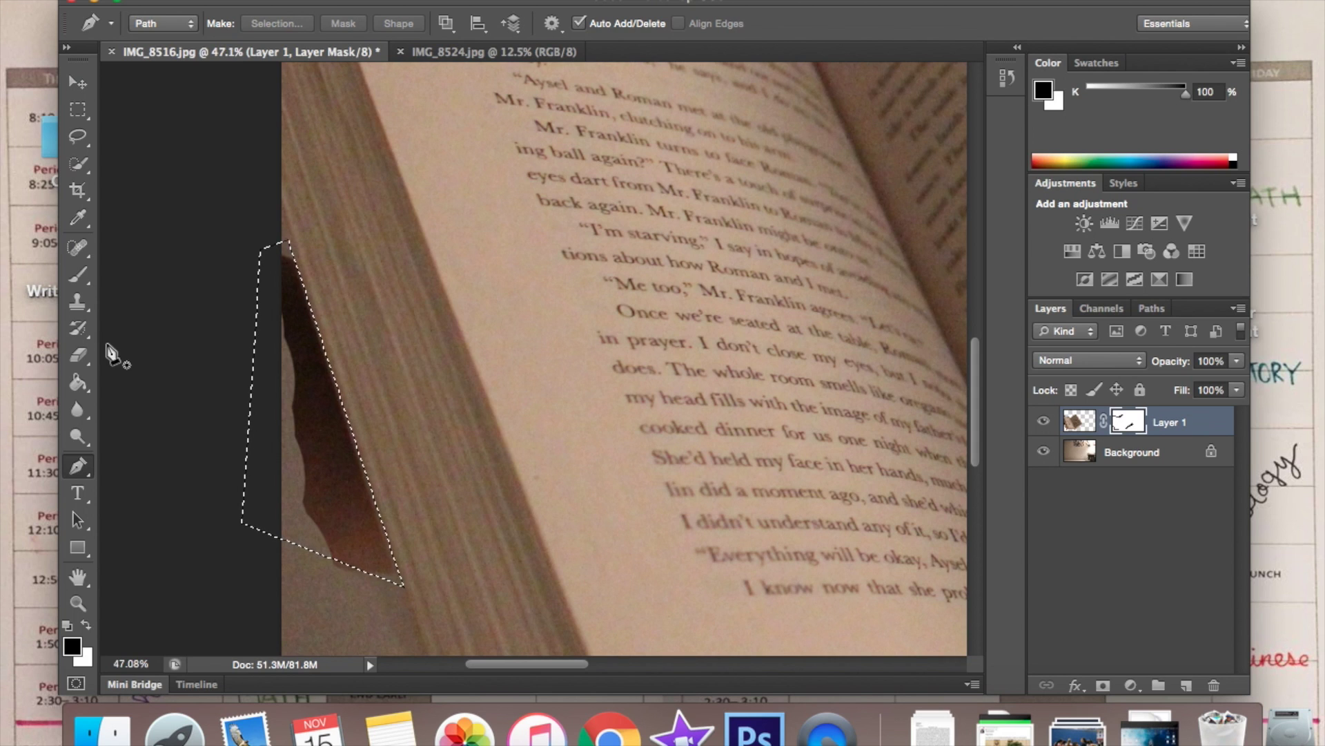
Fill the selected remnant with black on Layer 1's mask using the Paint Bucket and clear the selection
left_click(78, 83)
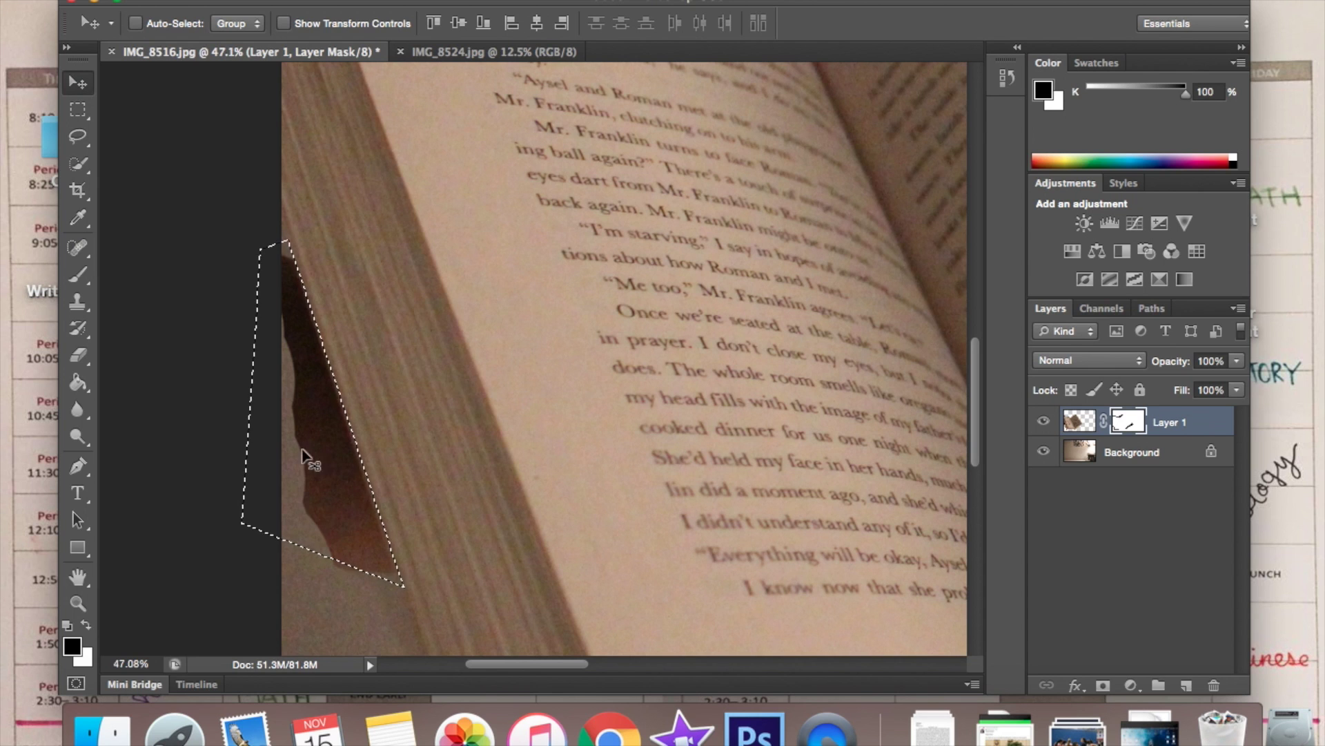
left_click_drag(342, 504, 340, 503)
key("p")
scroll(207, 142, "down", 2)
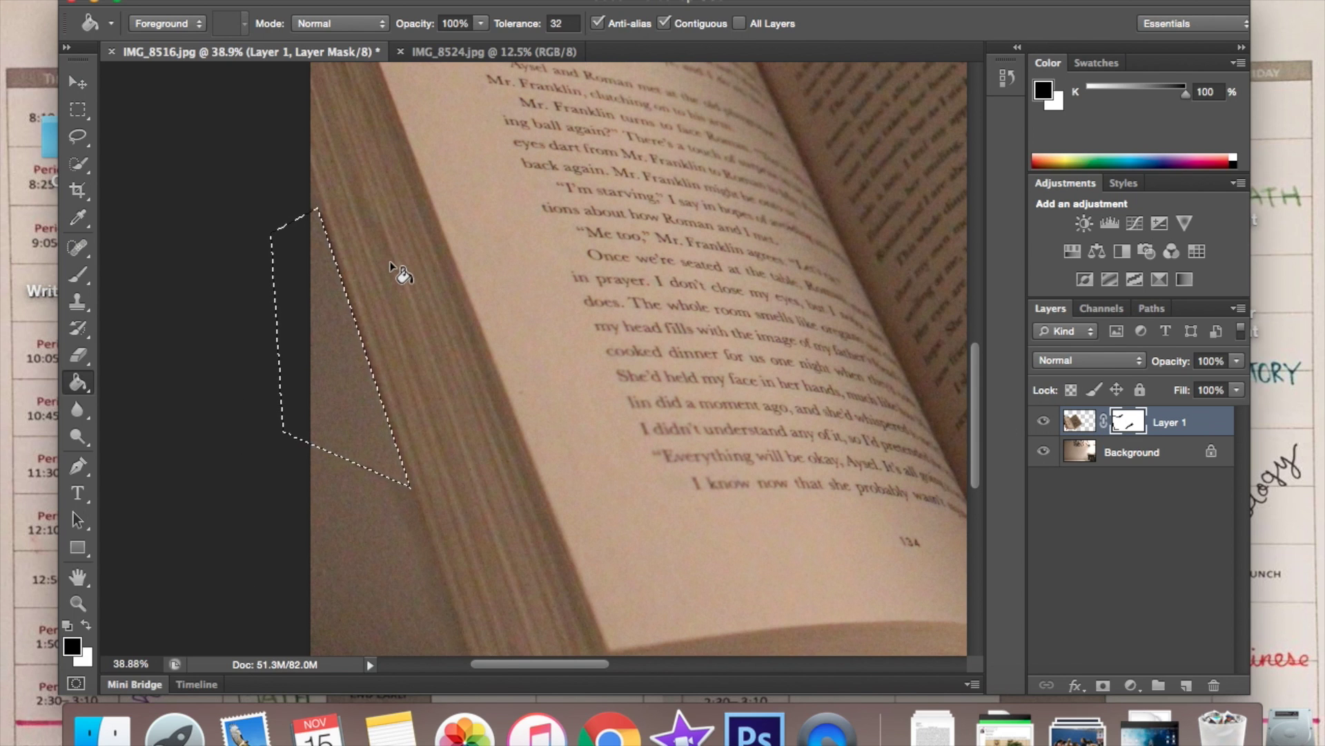
key("super+d")
Brush black on Layer 1's mask along the book's left edge to hide the remaining thin dark line and wall mark
scroll(409, 412, "down", 5)
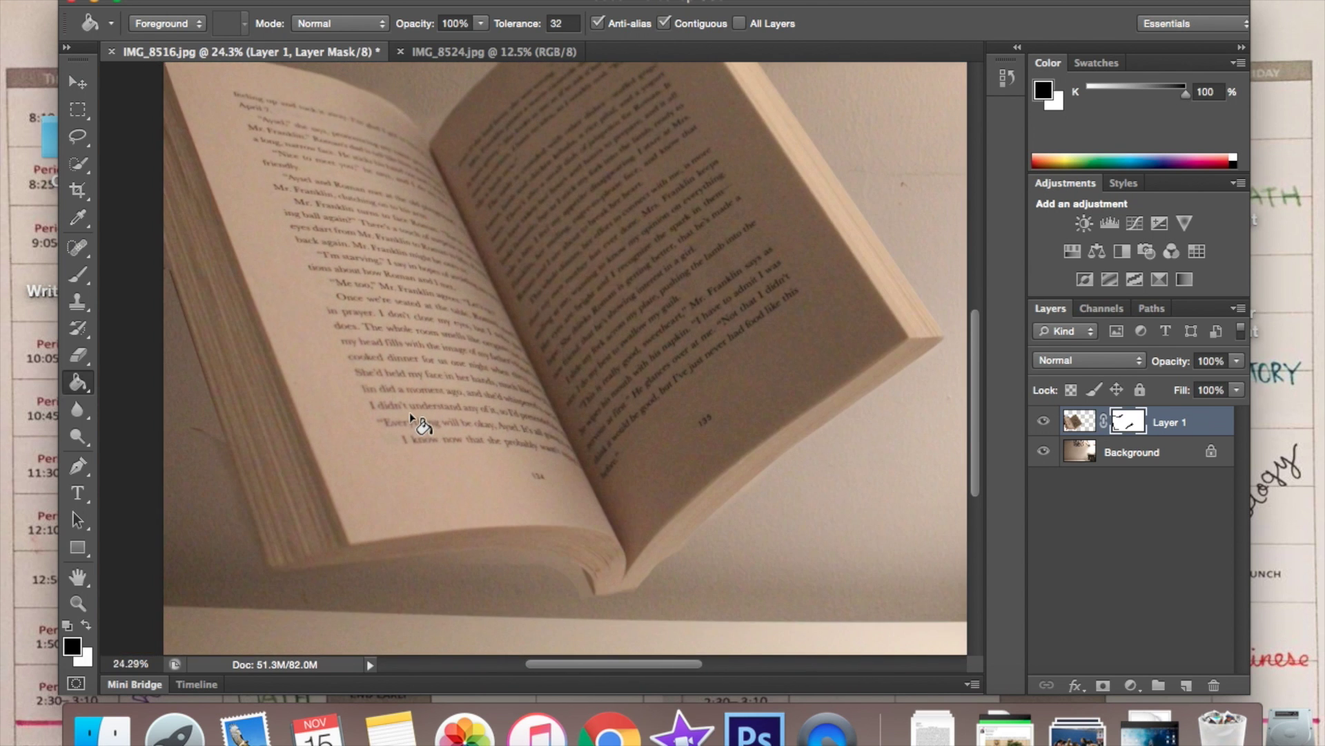
scroll(409, 412, "up", 5)
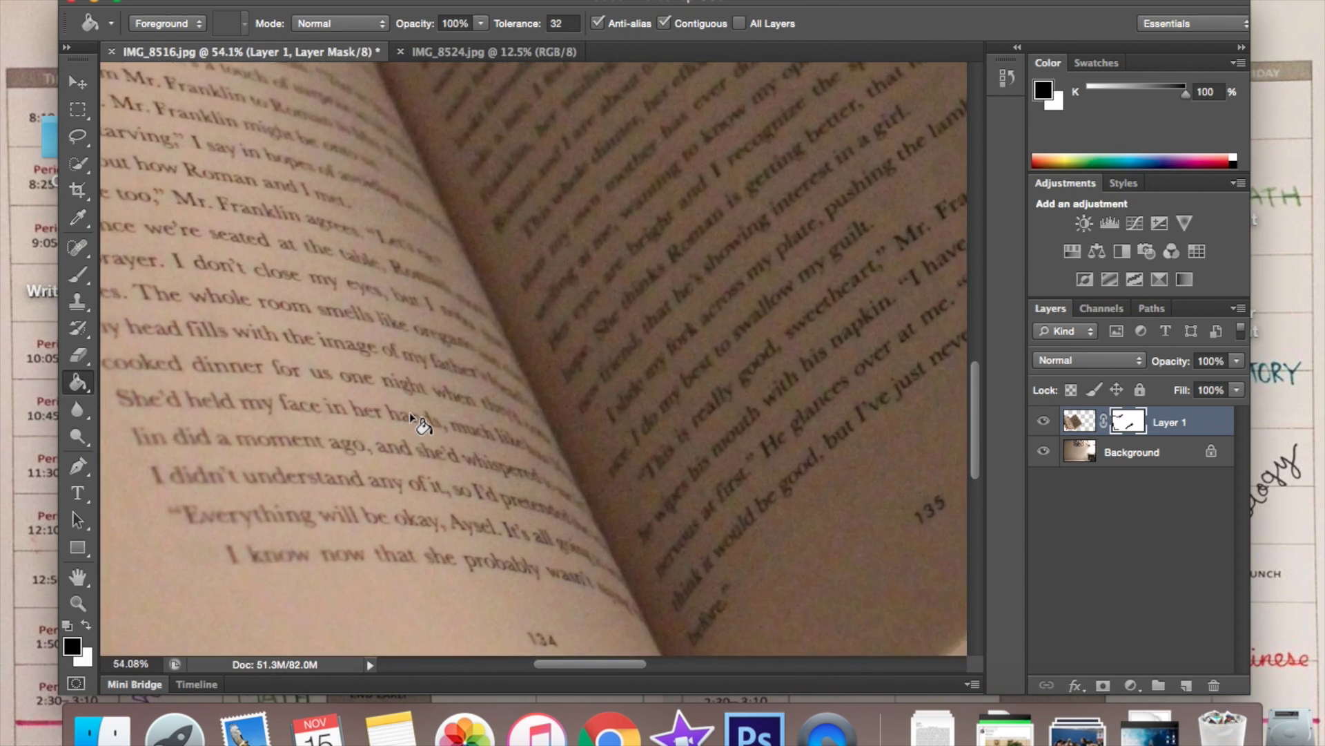
scroll(557, 347, "right", 5)
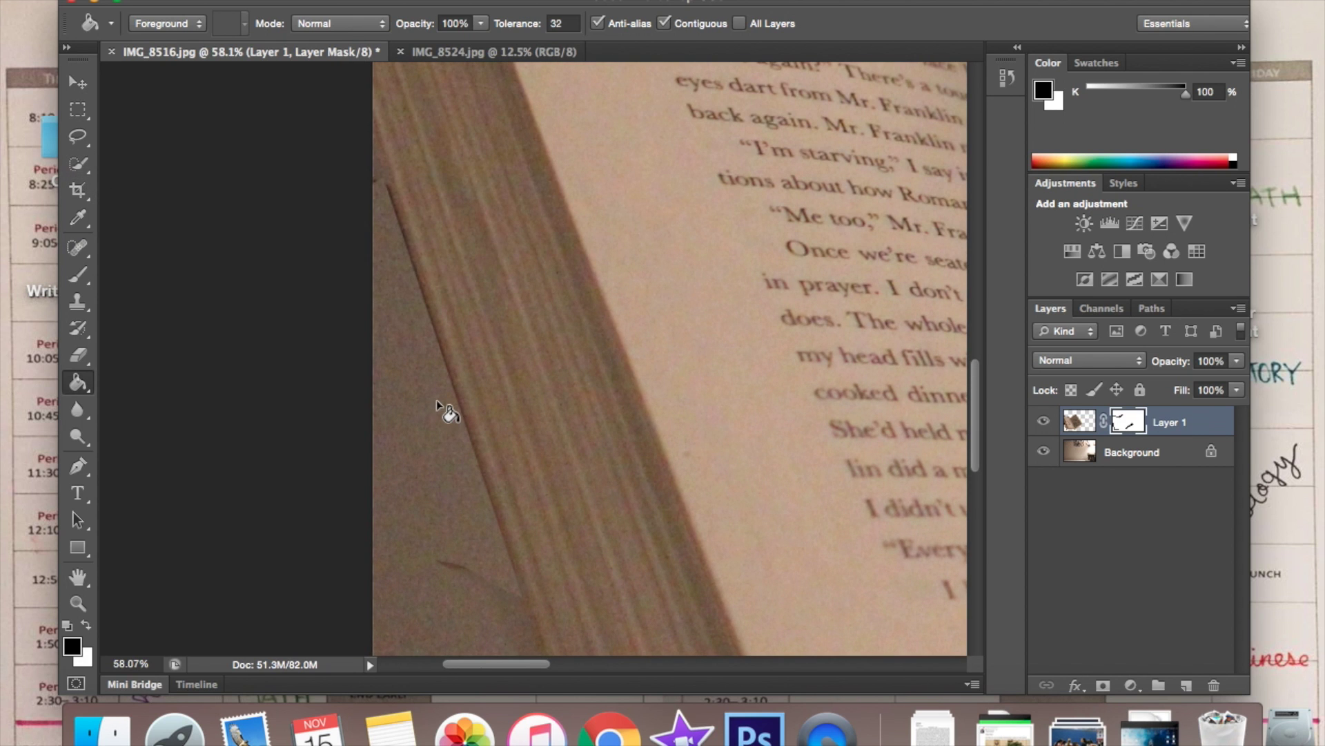
scroll(436, 405, "down", 1)
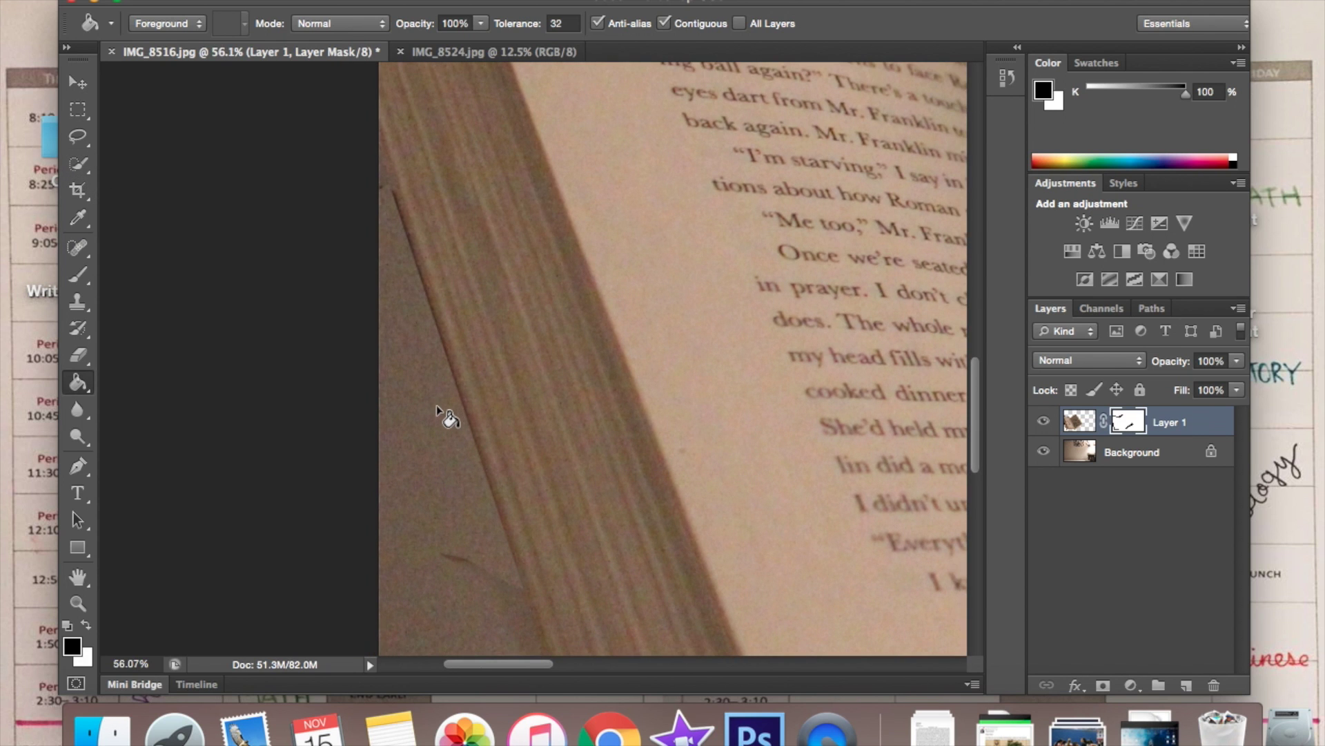
left_click(78, 274)
mouse_move(414, 411)
left_mouse_down()
mouse_move(466, 554)
mouse_move(383, 311)
mouse_move(413, 402)
mouse_move(358, 178)
mouse_move(474, 559)
left_mouse_up()
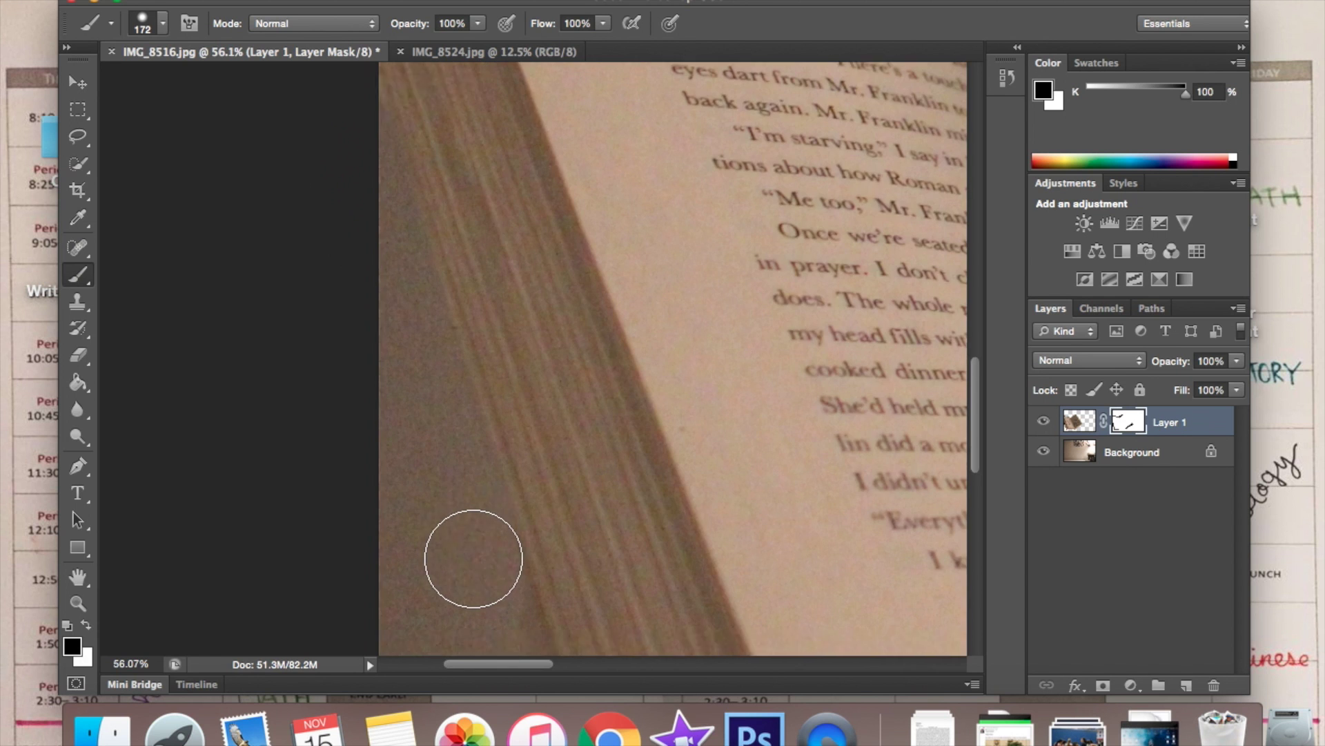
Reduce the brush size to 104 and paint black on Layer 1's mask in the gap where the two pages meet
scroll(474, 559, "down", 6)
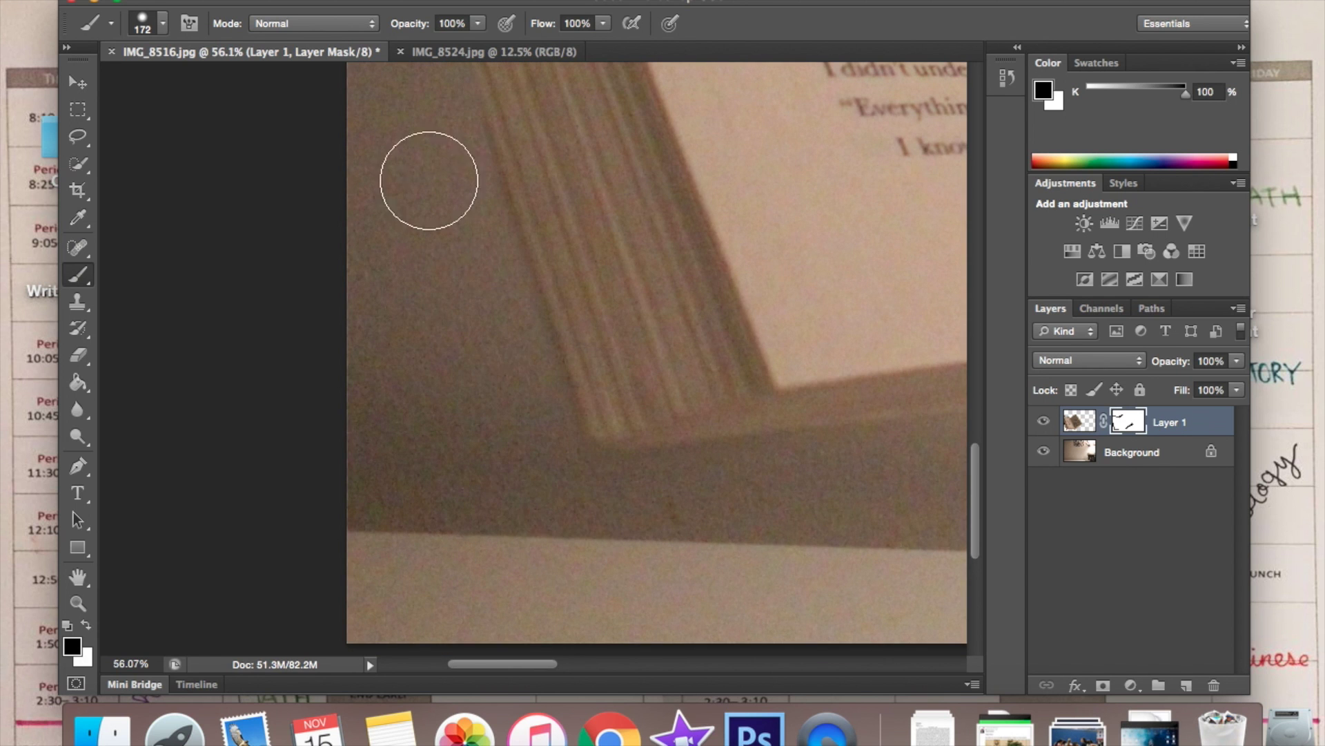
scroll(665, 503, "right", 10)
scroll(675, 497, "left", 8)
scroll(506, 489, "right", 10)
scroll(483, 324, "down", 5)
scroll(469, 311, "down", 10)
scroll(345, 242, "up", 10)
left_click(162, 24)
left_click_drag(224, 87, 211, 87)
left_click(441, 538)
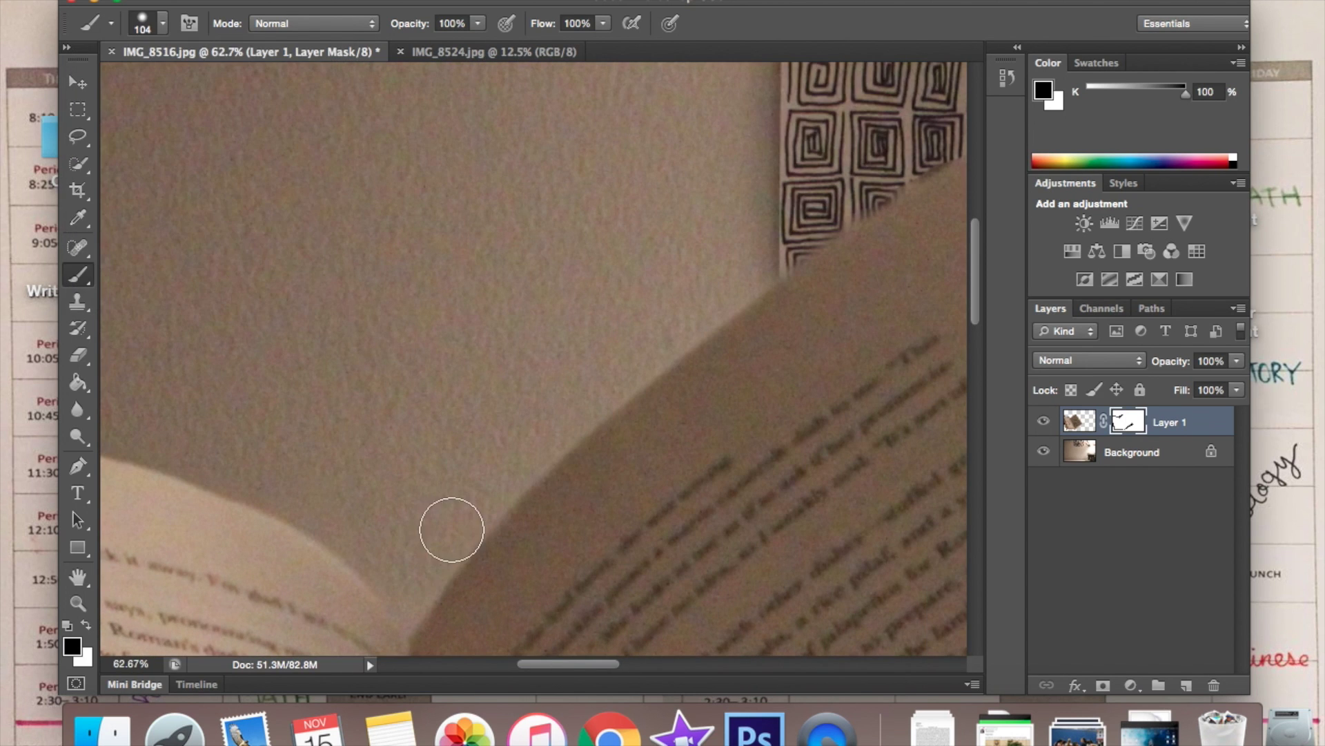
Examine the masked cutout along the book's upper page edges and its corner over the wall drawing
scroll(650, 343, "right", 10)
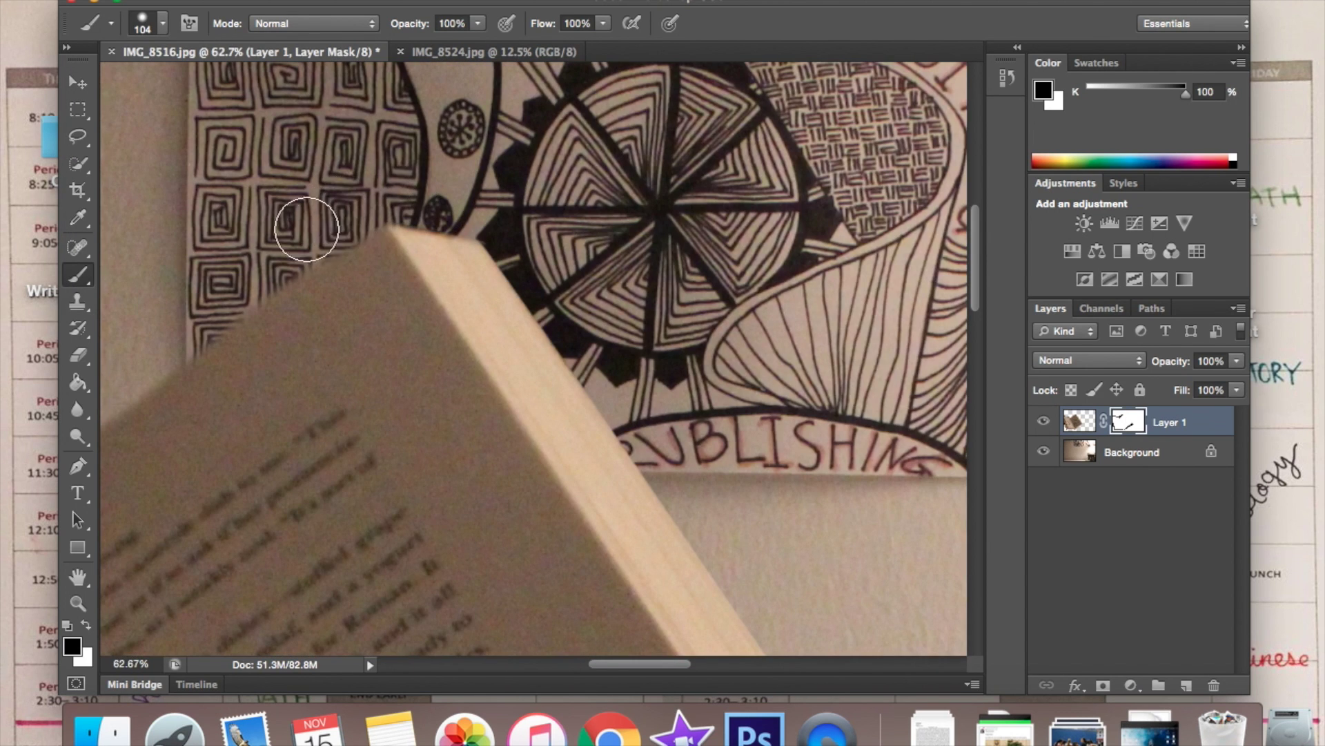
scroll(331, 214, "left", 5)
scroll(670, 238, "left", 8)
scroll(666, 248, "down", 5)
scroll(665, 248, "up", 3)
scroll(698, 293, "down", 5)
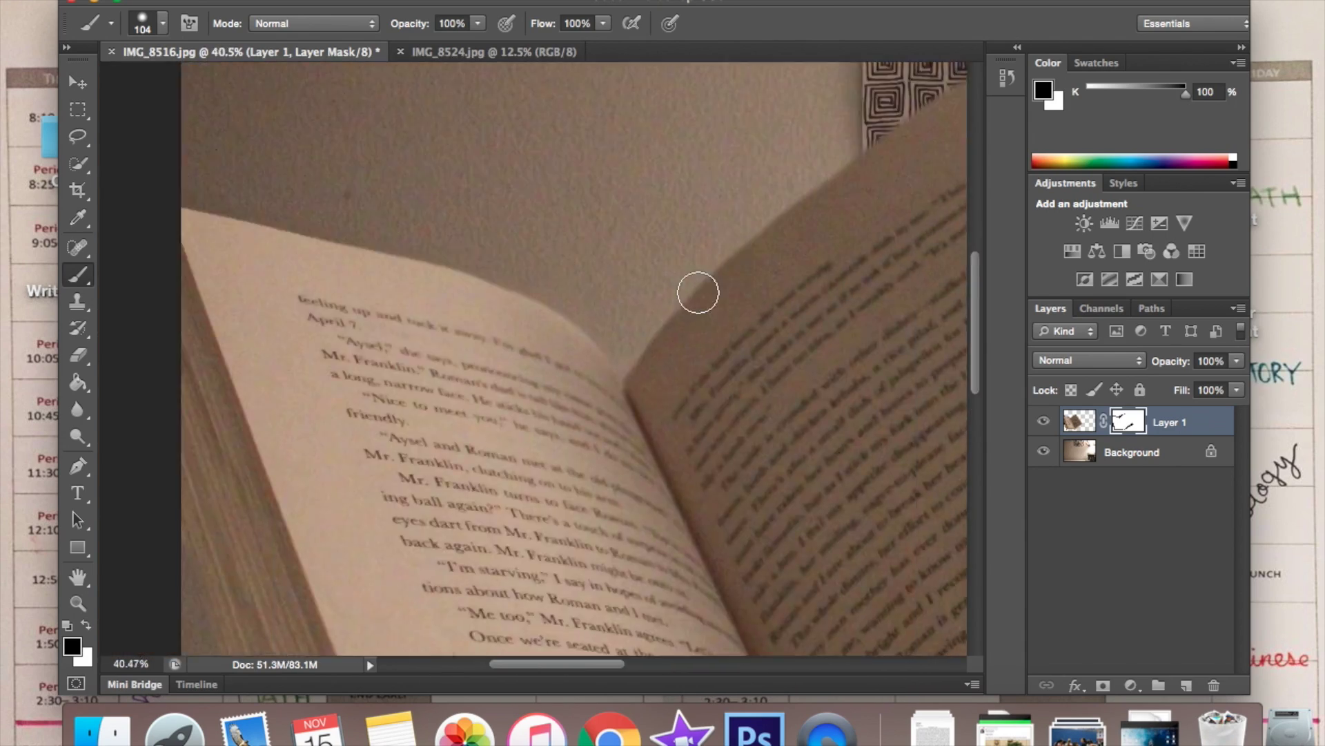
scroll(725, 328, "up", 7)
scroll(757, 365, "down", 10)
Toggle the Background and Layer 1 visibility to check the book cutout, and inspect its lower-left corner
left_click(1044, 452)
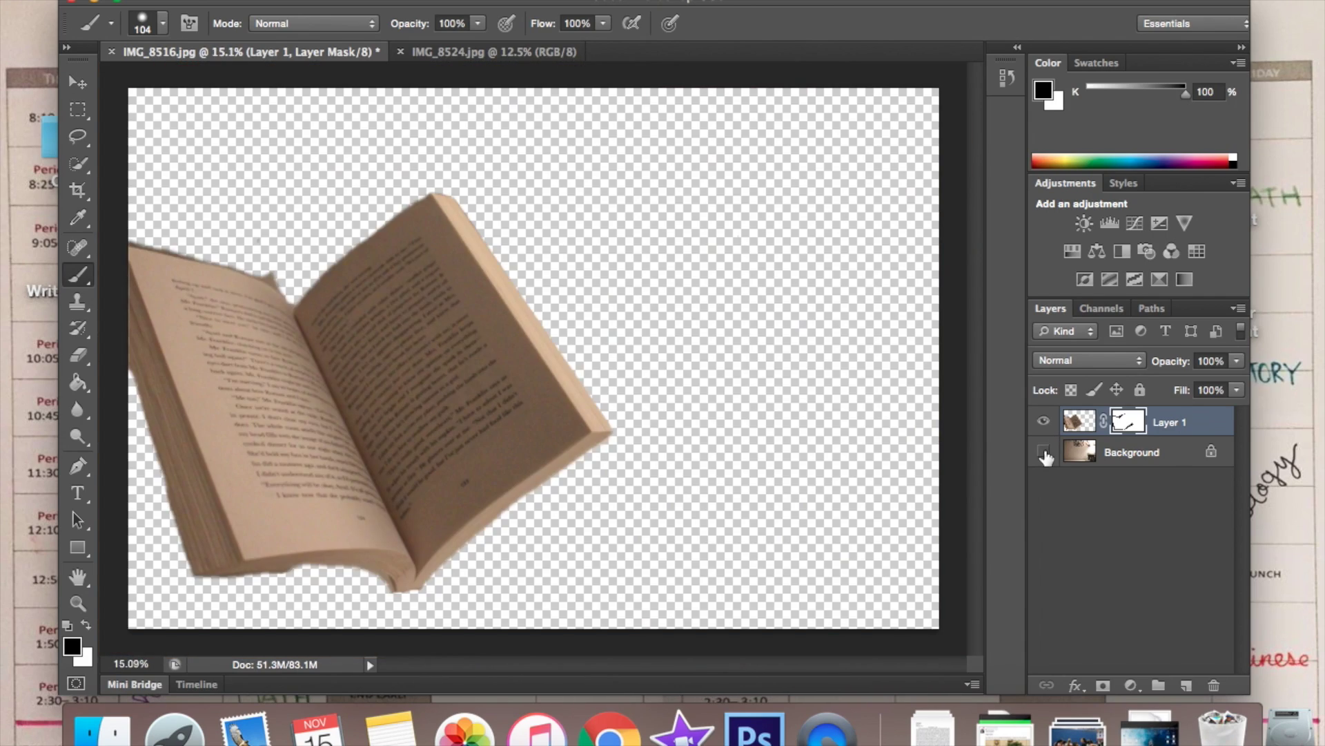
left_click(1079, 421)
left_click(1044, 452)
left_click(1043, 422)
left_click(1043, 422)
scroll(475, 285, "up", 10)
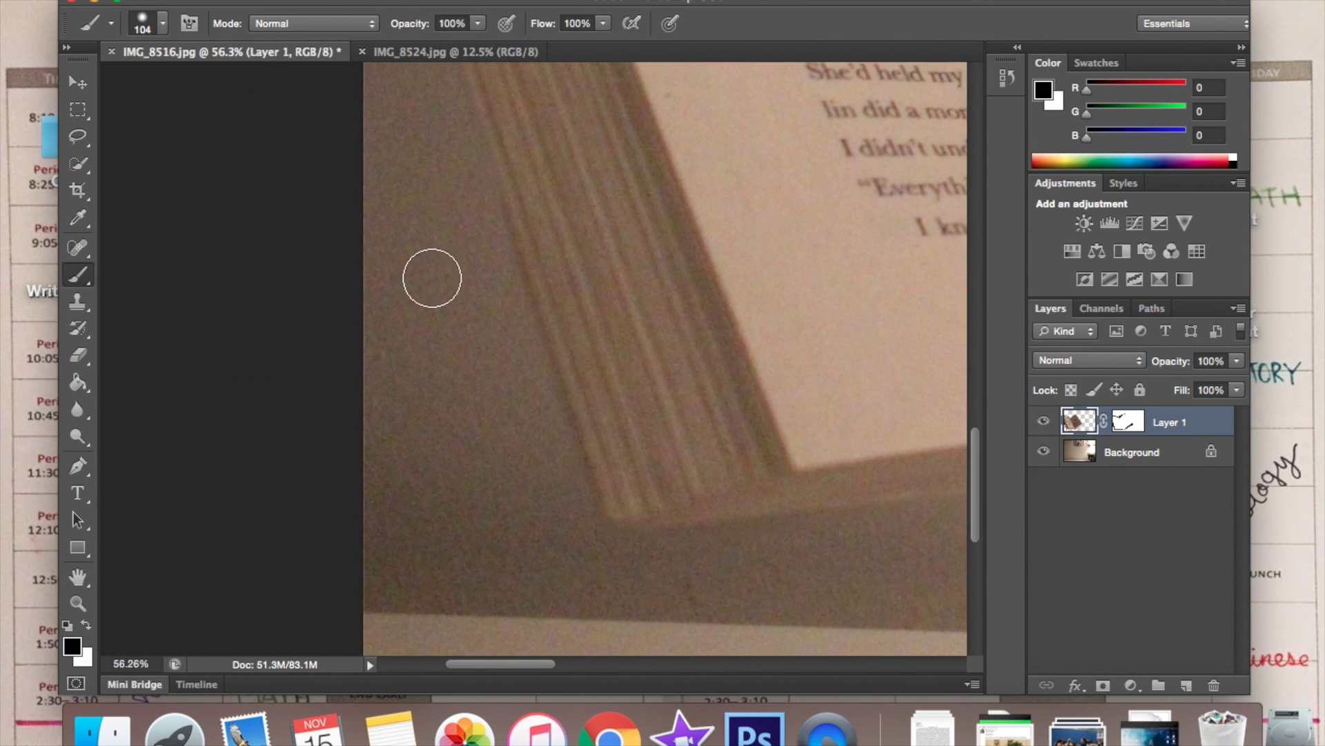
Make Layer 1's mask active again and save the composite as RoomEdit.psd
key("super+backslash")
scroll(524, 372, "down", 3)
scroll(523, 372, "down", 5)
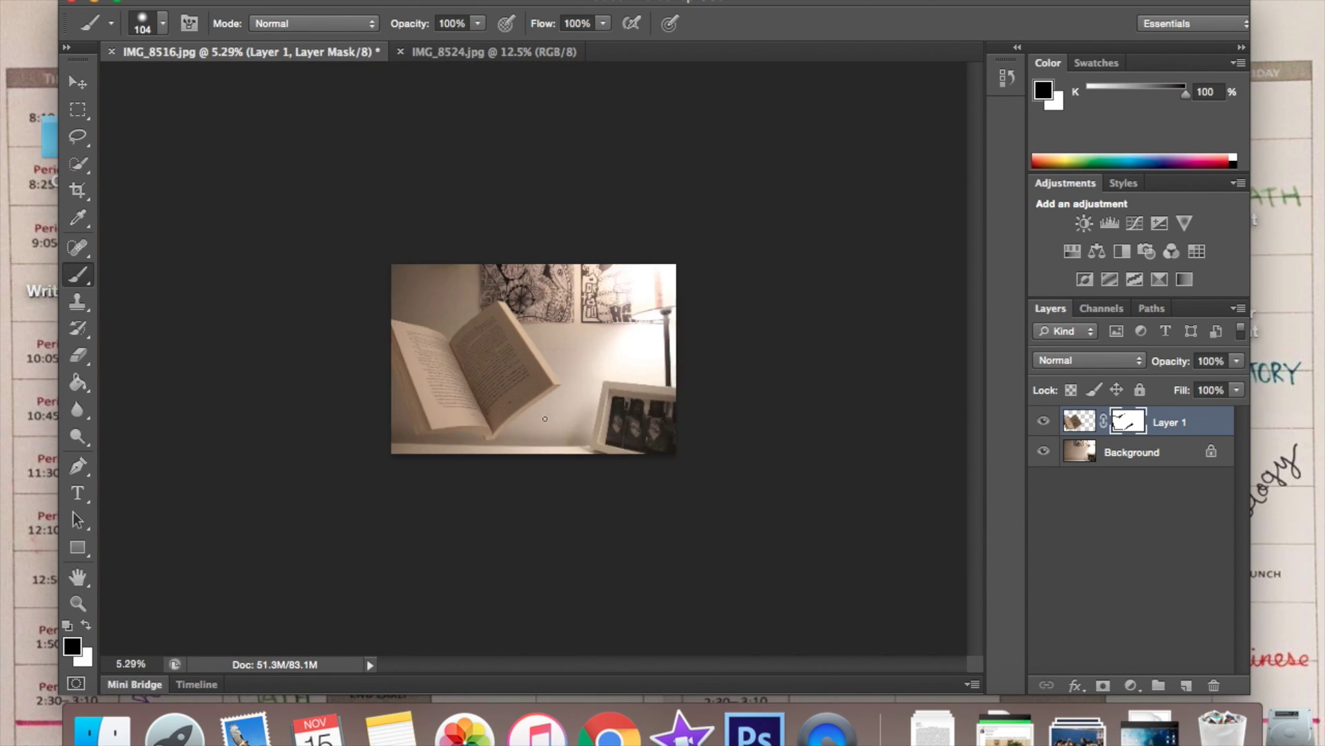
scroll(544, 417, "up", 3)
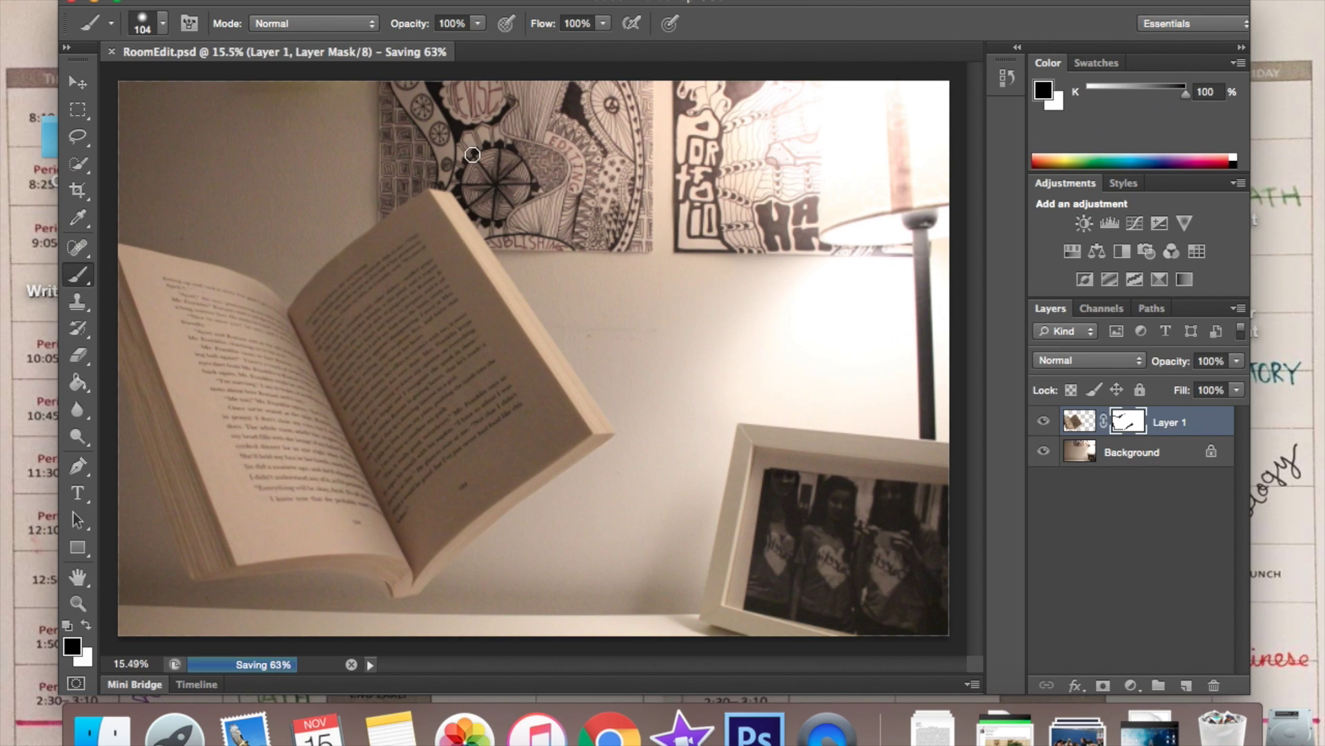
Open IMG_8533.jpg, the photo of the hand-held bottle, from the Room Levitation Edit folder and switch back to RoomEdit.psd
left_click(160, 0)
left_click(185, 8)
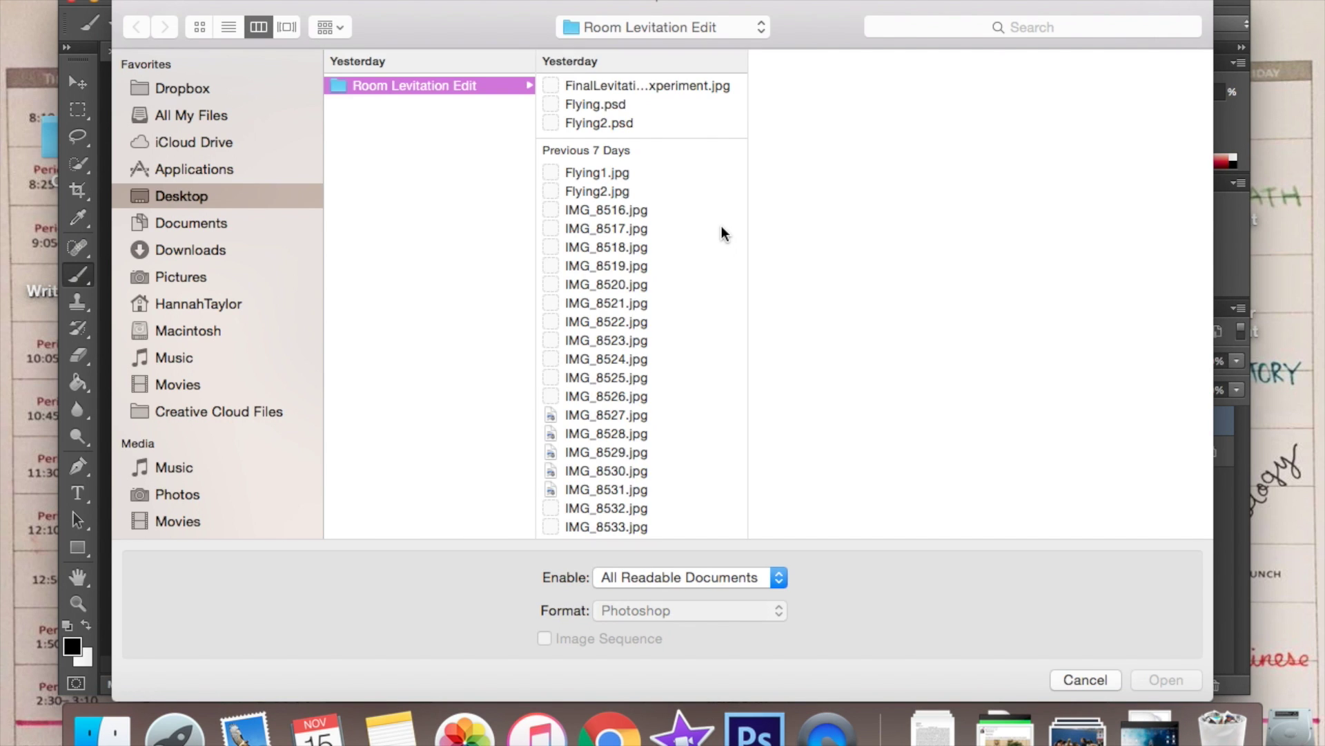
left_click(653, 292)
key("Down")
key("Down")
key("Down")
key("Down")
key("Down")
key("Down")
key("Down")
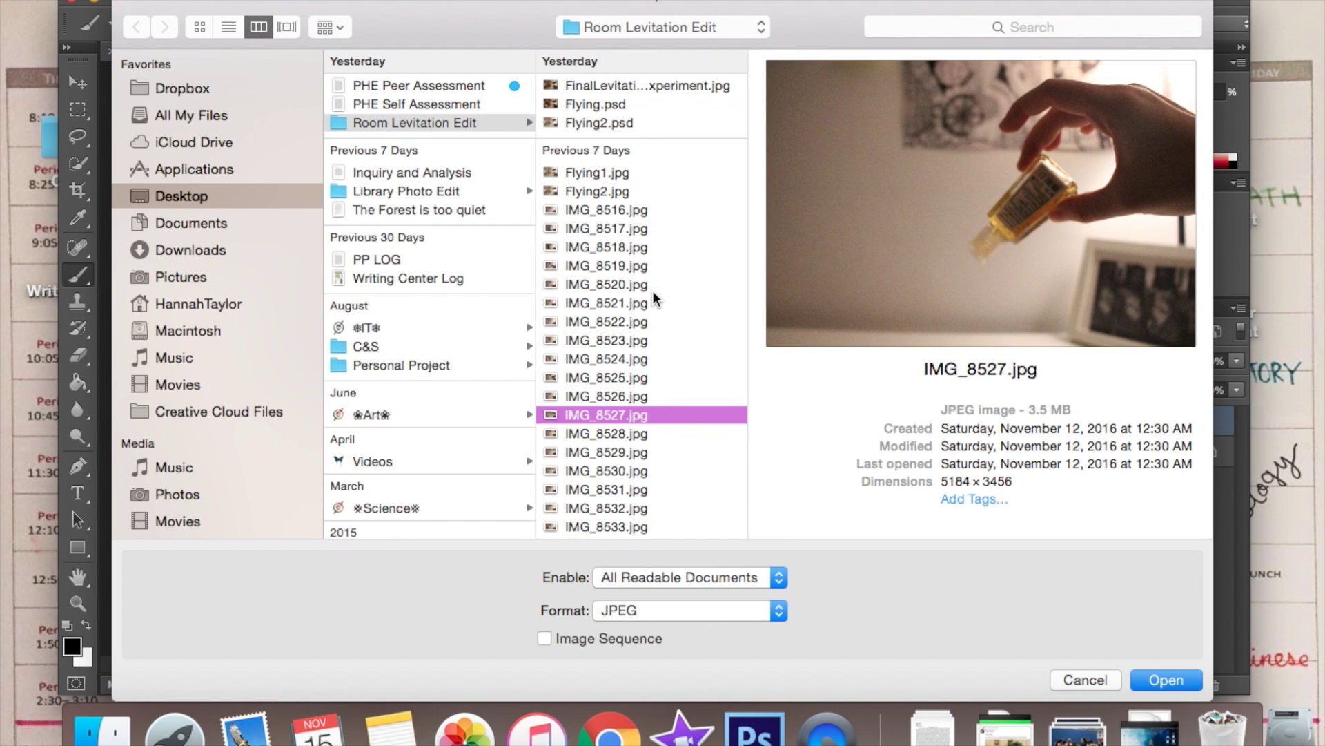
key("Down")
key("Down")
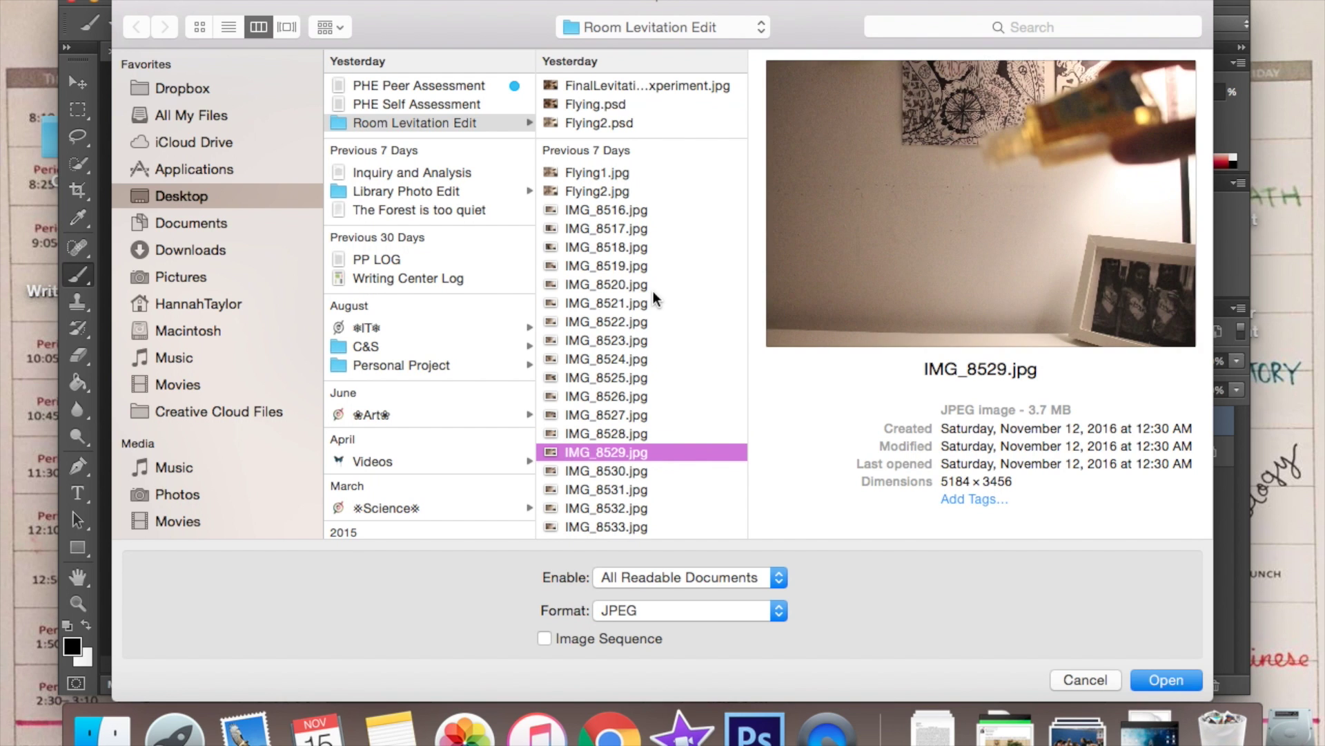
key("Down")
key("Down")
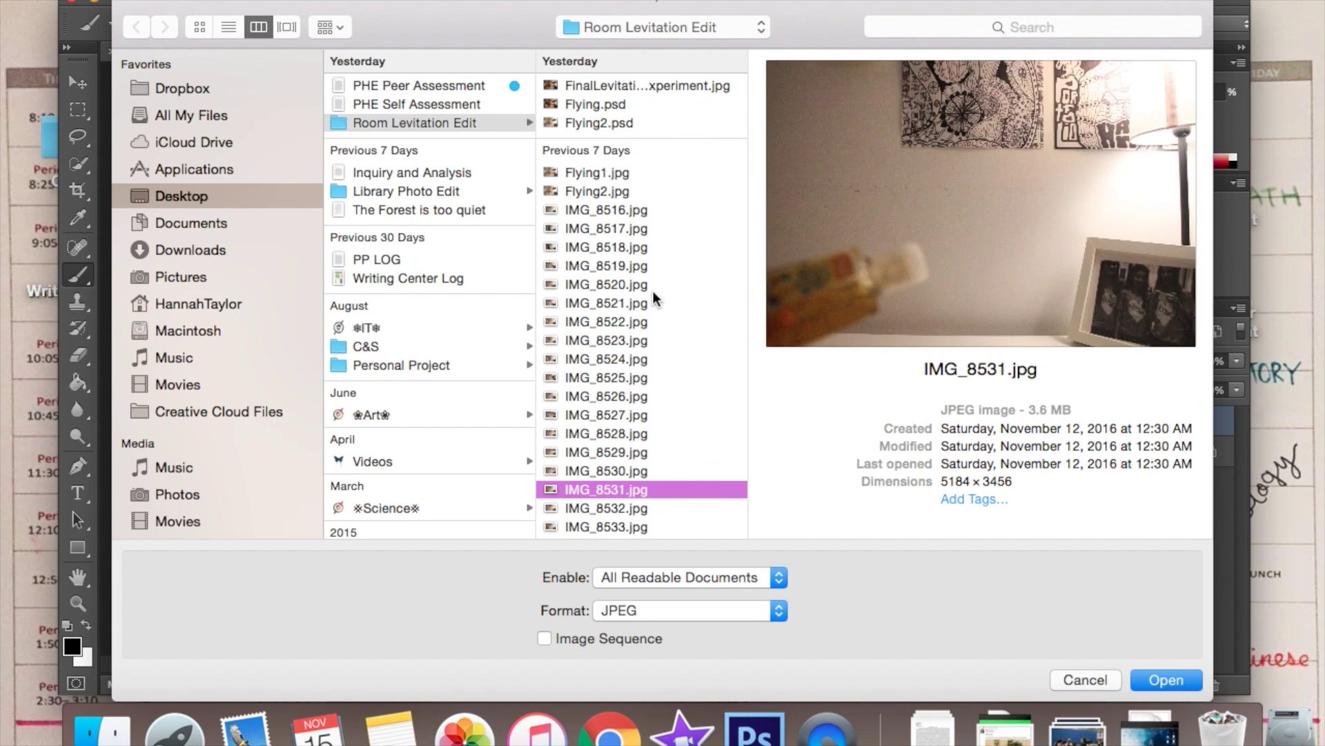
key("Down")
key("Down")
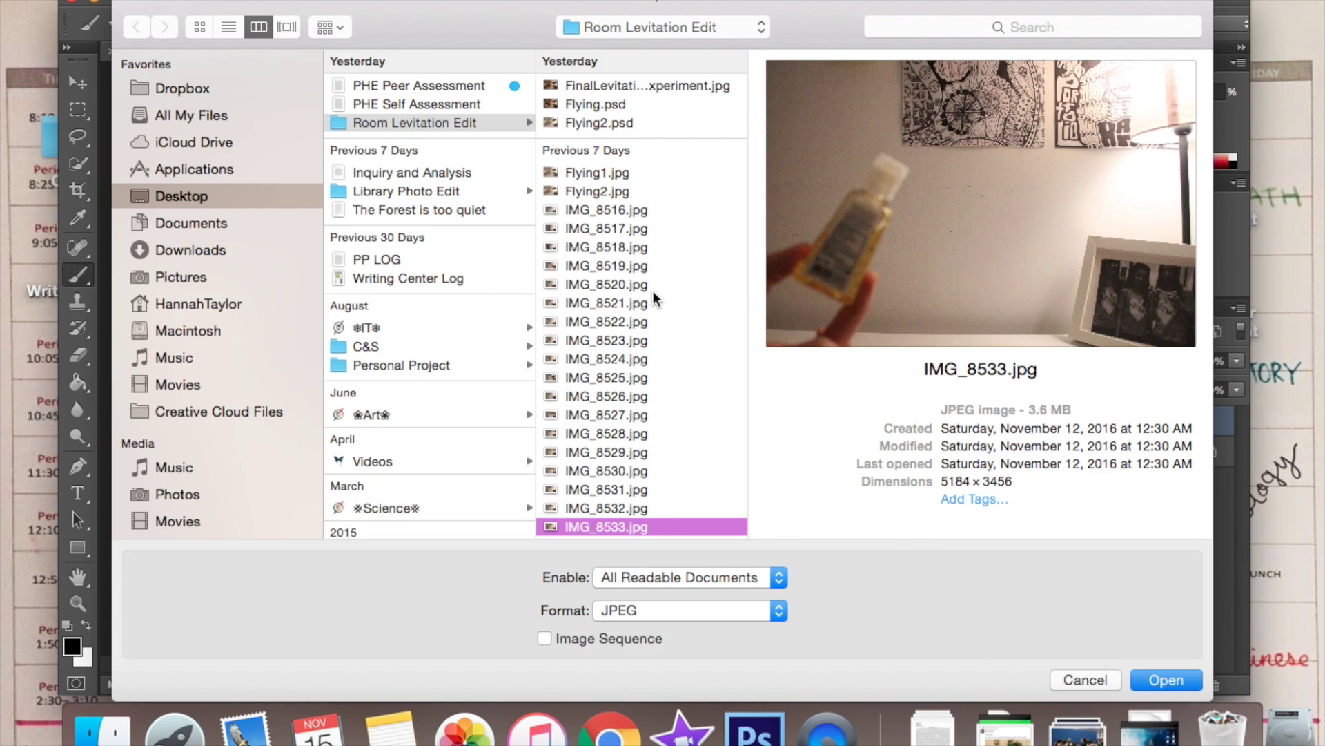
key("Return")
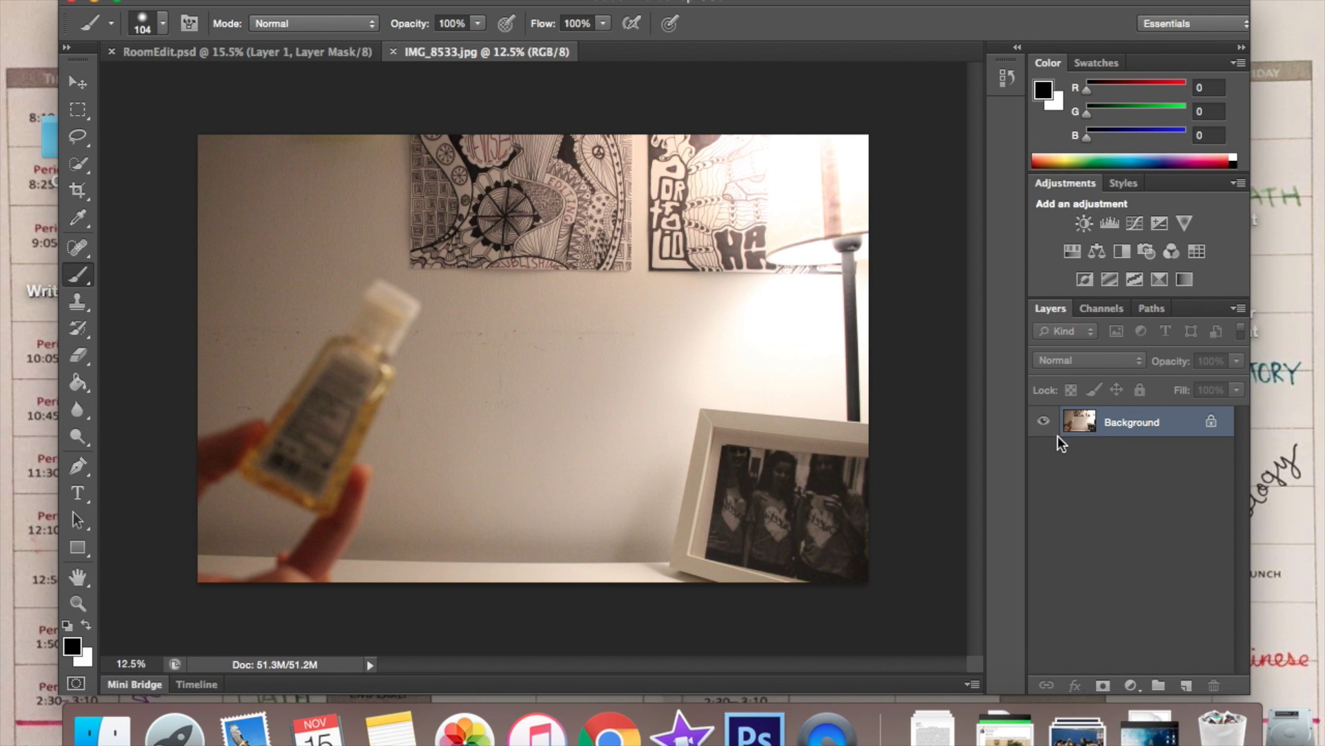
left_click(192, 52)
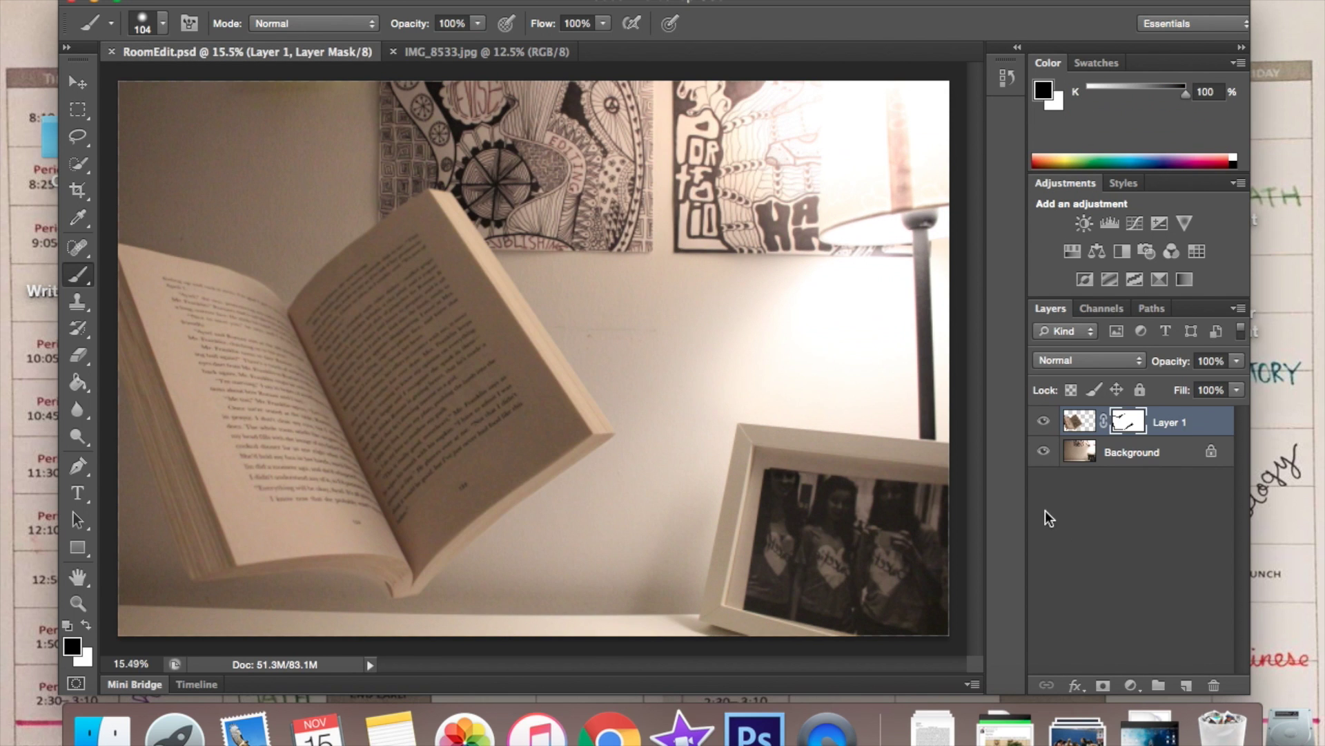
Add a new layer to RoomEdit.psd, then copy the bottle photo from IMG_8533.jpg and paste it into that layer
left_click(1187, 685)
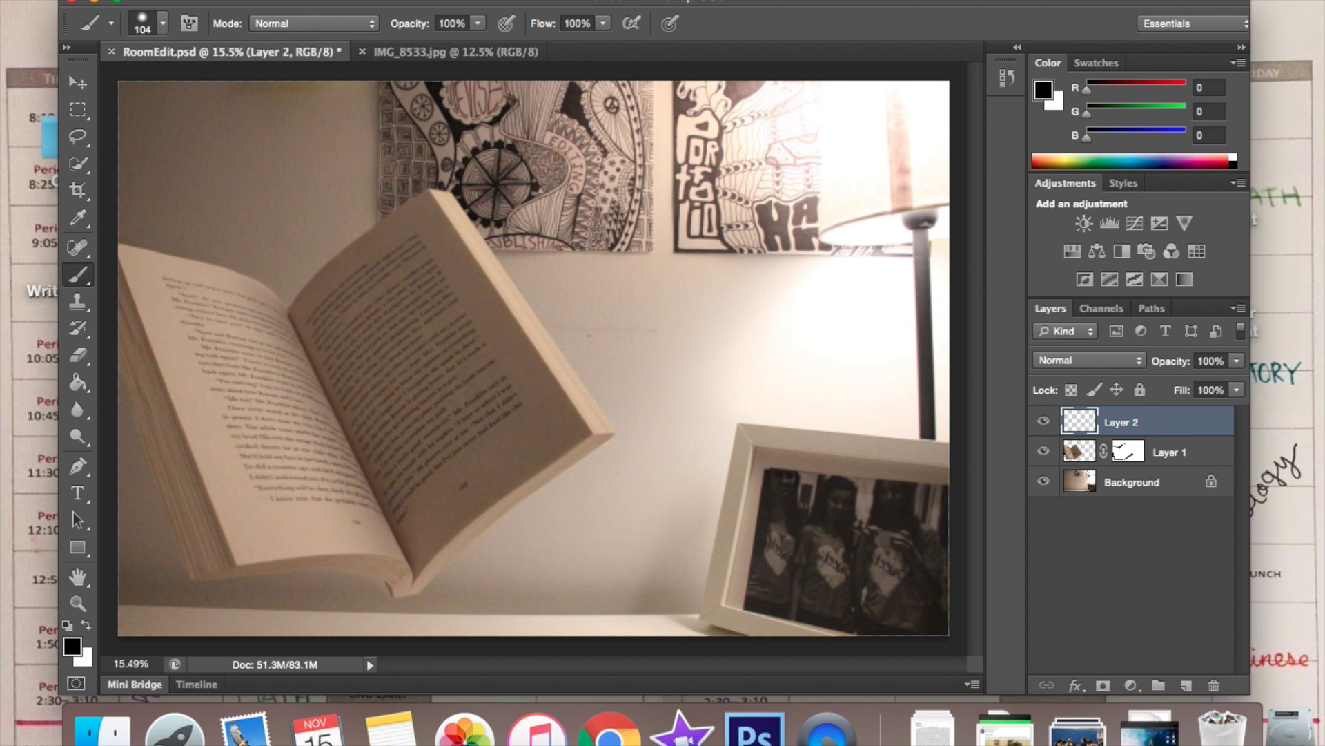
left_click(395, 52)
left_click(78, 109)
left_click_drag(190, 128, 918, 622)
left_click(250, 50)
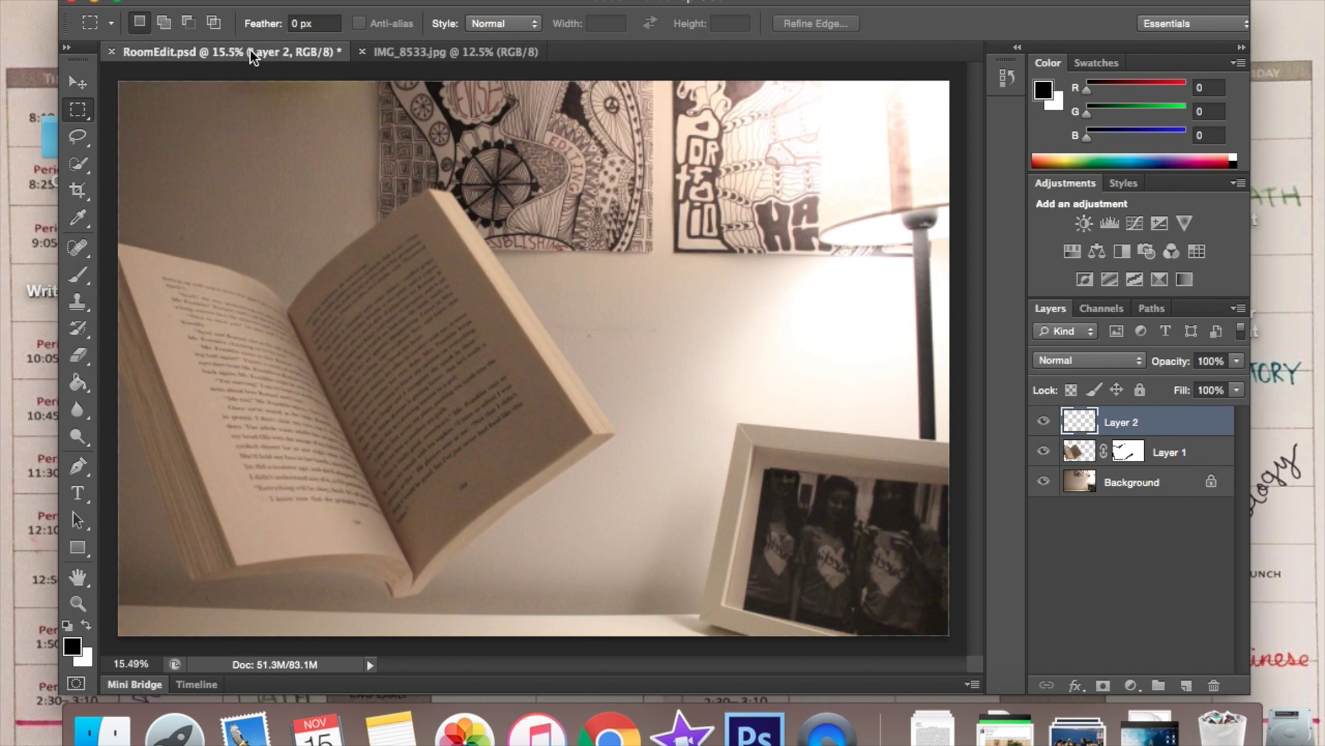
key("super+v")
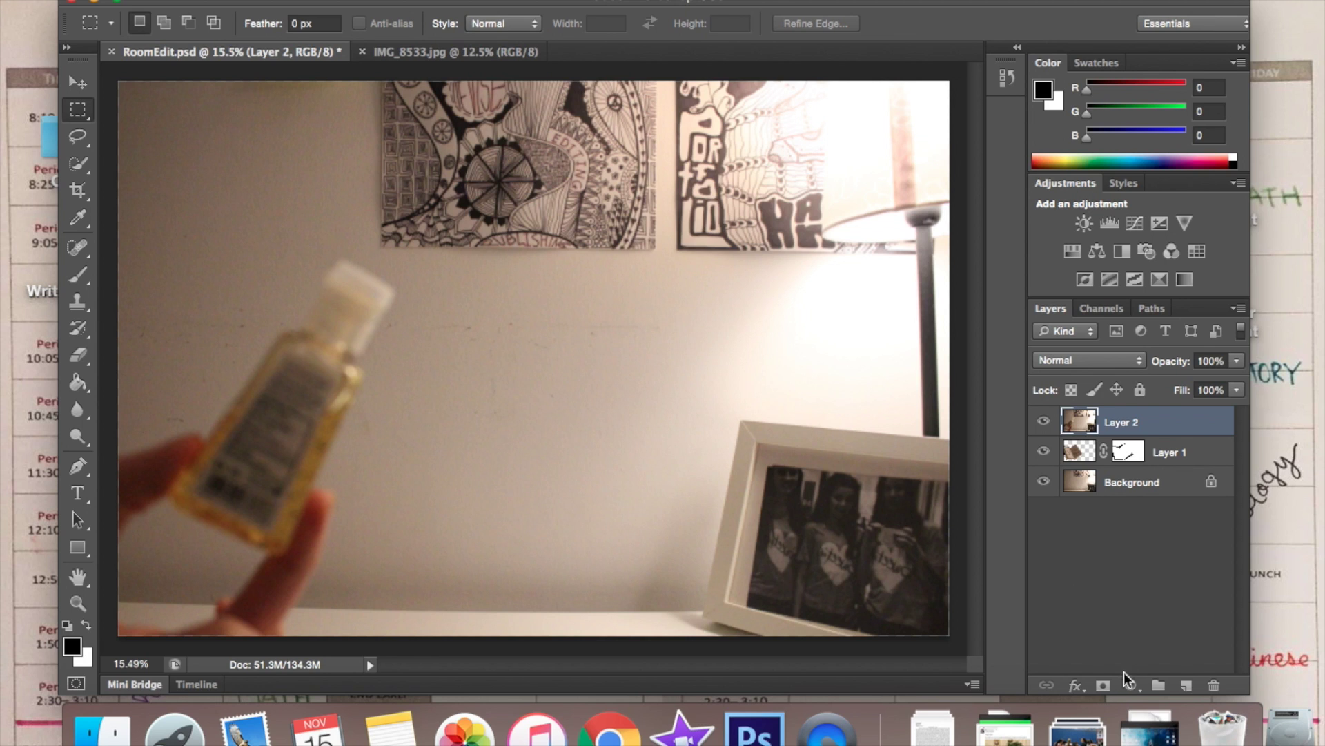
Add a layer mask to Layer 2 and paint out the area beside the bottle in black, enlarging the brush to 5000 px
left_click(1104, 686)
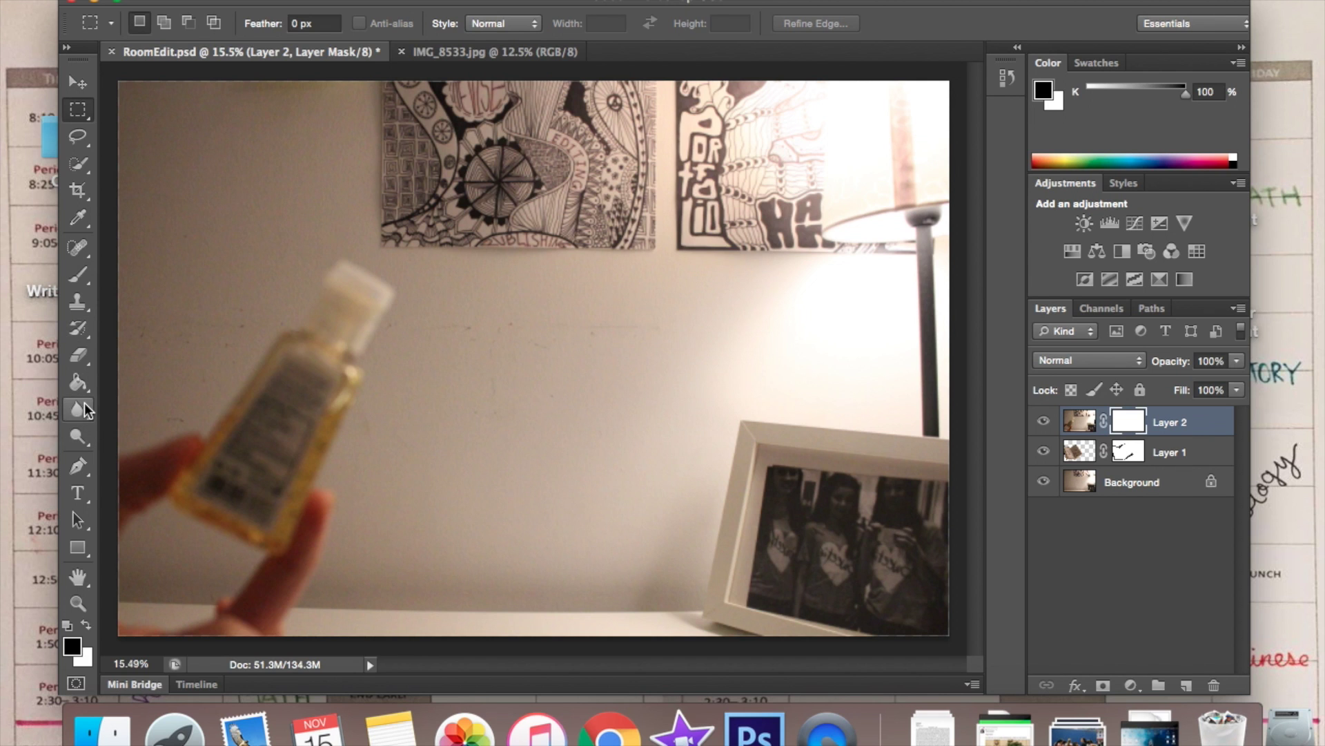
left_click(80, 275)
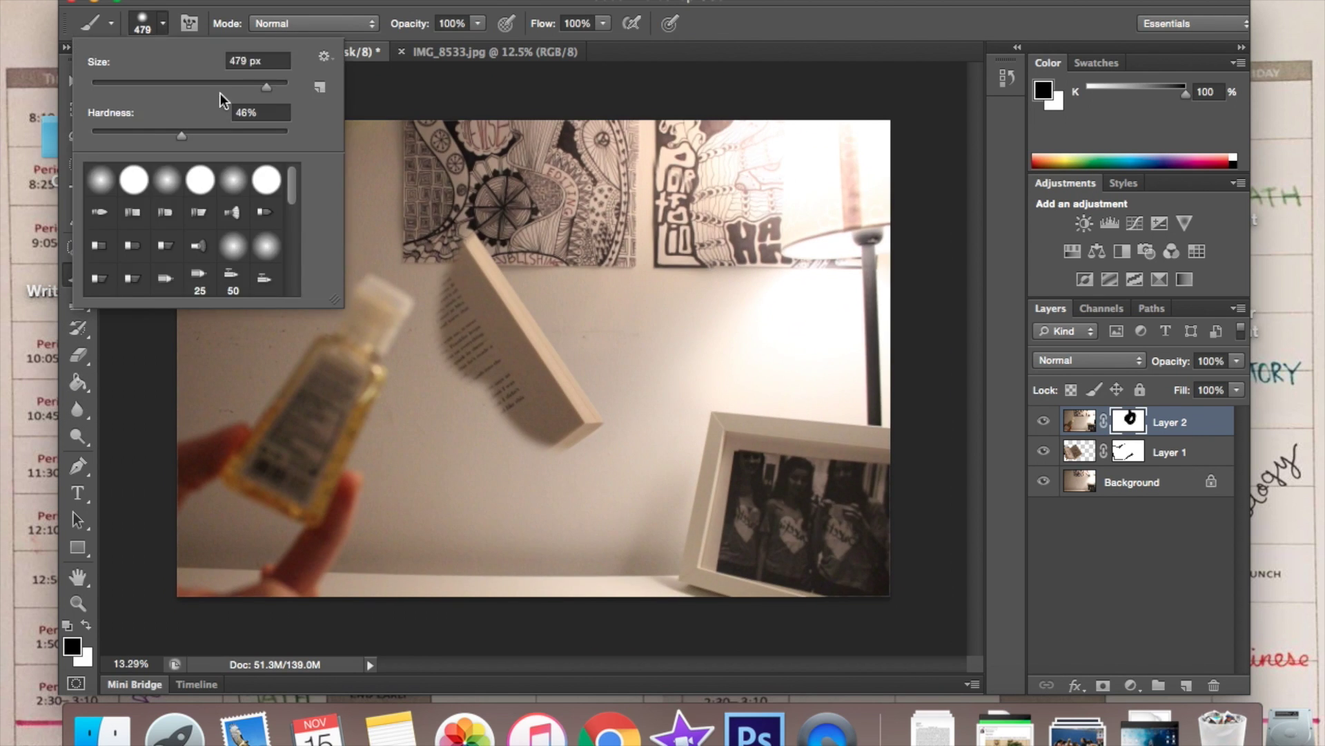
left_click_drag(967, 484, 1104, 449)
left_click(228, 2)
left_click(228, 37)
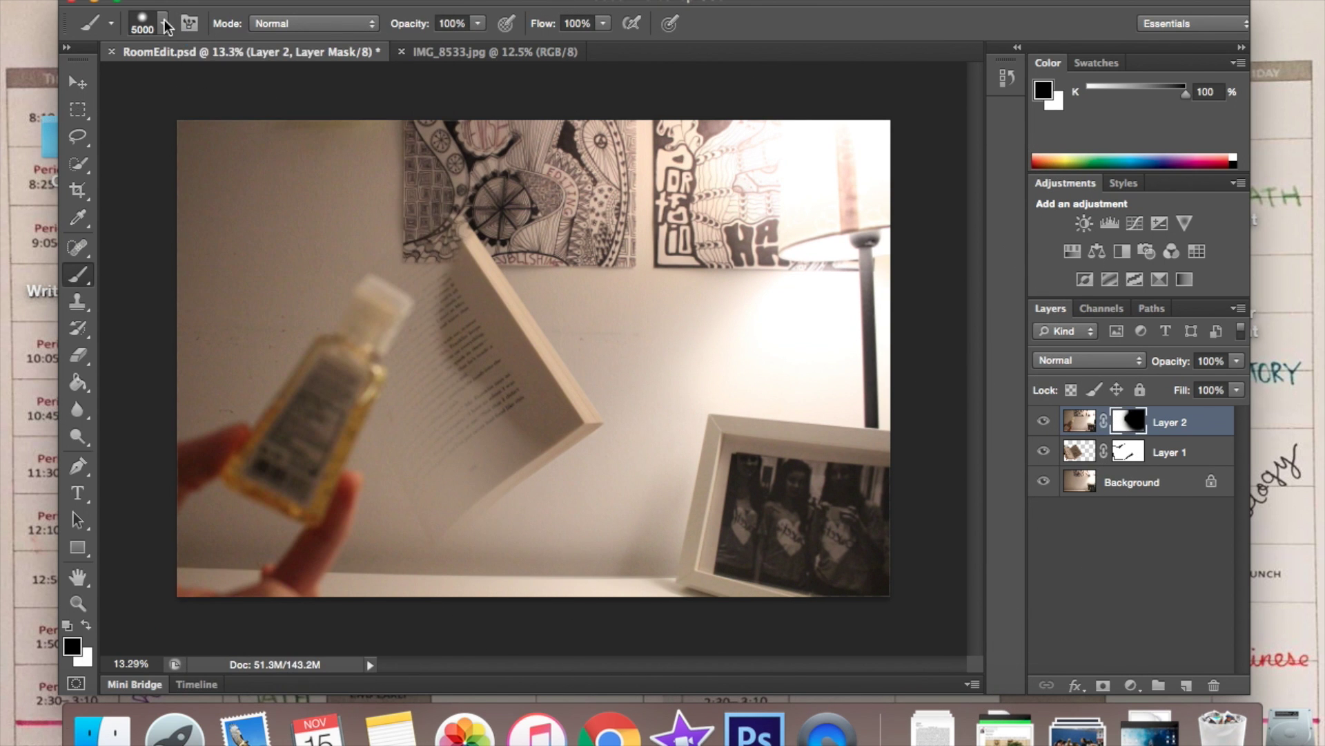
Reduce the brush size and alternate between white and black to refine Layer 2's mask close to the bottle
left_click(163, 23)
left_click_drag(307, 77, 166, 77)
left_click(86, 624)
left_click_drag(459, 407, 466, 227)
left_click(85, 625)
left_click_drag(469, 290, 400, 255)
Enlarge the brush and mask out the hand and the remaining photo area around the bottle on Layer 2
left_click(163, 23)
left_click_drag(166, 82, 270, 87)
left_click_drag(442, 172, 476, 190)
left_click_drag(452, 511, 497, 293)
left_click_drag(359, 590, 124, 586)
left_click_drag(415, 504, 404, 442)
Hide the Background layer to expose leftovers around the bottle cutout, and undo the last stroke on Layer 2
left_click(1168, 454)
left_click(1146, 422)
left_click(1044, 481)
scroll(288, 381, "up", 5)
left_click_drag(524, 507, 808, 460)
scroll(807, 460, "down", 5)
scroll(808, 460, "right", 3)
key("super+z")
Make Layer 2's mask active and paint away the leftover photo areas around the bottle over the book
left_click(1126, 422)
left_click_drag(690, 138, 573, 304)
scroll(573, 304, "down", 4)
scroll(573, 304, "right", 2)
left_click_drag(260, 407, 288, 408)
scroll(710, 562, "down", 4)
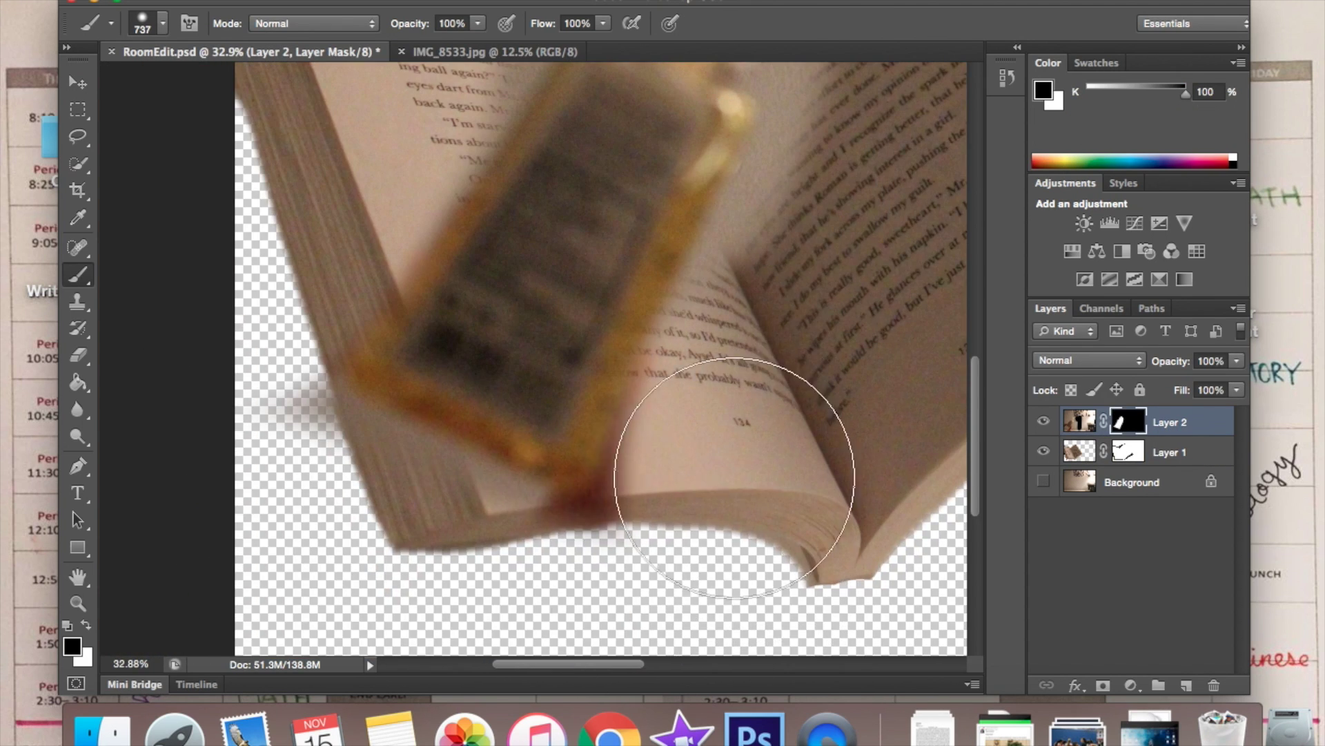
Refine Layer 2's mask along the bottle cap's edge in black, using a 43 px and a 155 px brush
scroll(325, 561, "up", 4)
scroll(359, 176, "up", 3)
scroll(359, 176, "up", 3)
scroll(740, 355, "down", 3)
left_click(142, 23)
left_click_drag(200, 82, 133, 86)
left_click_drag(611, 366, 640, 279)
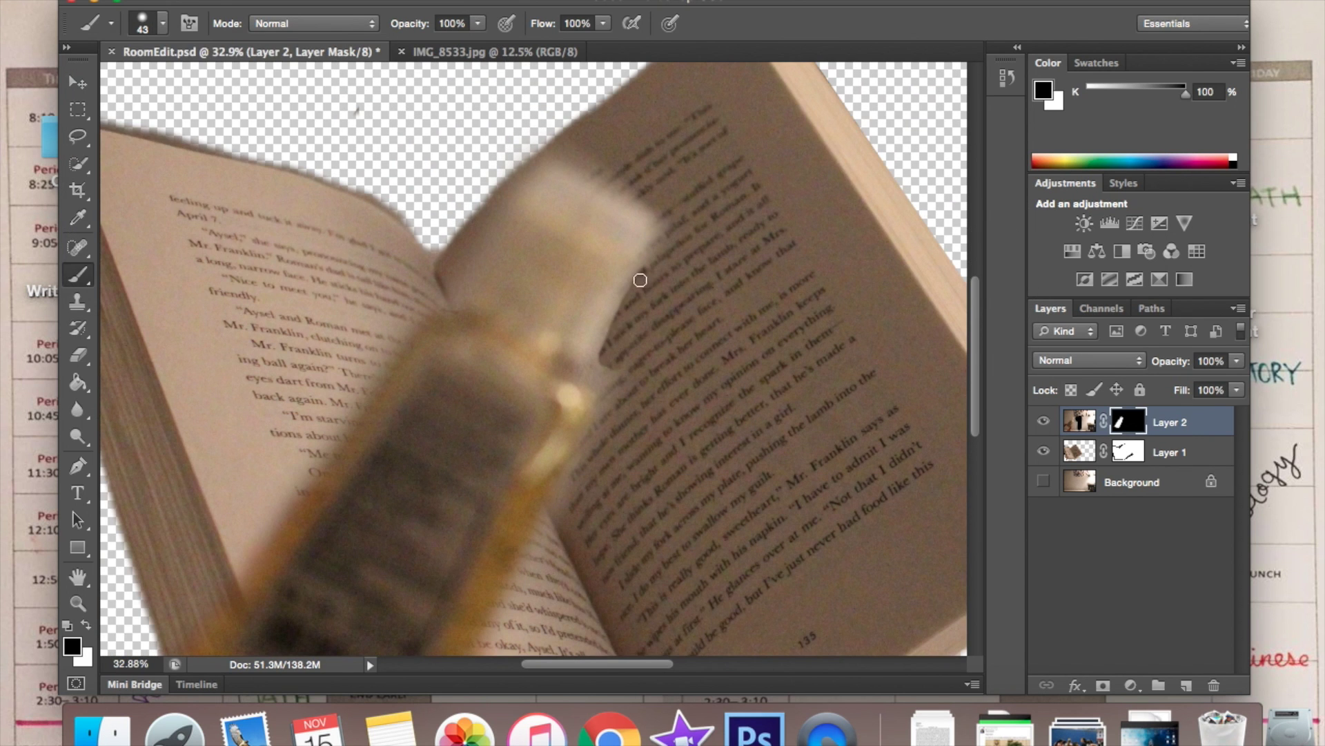
left_click(142, 24)
left_click_drag(133, 86, 163, 86)
left_click(669, 299)
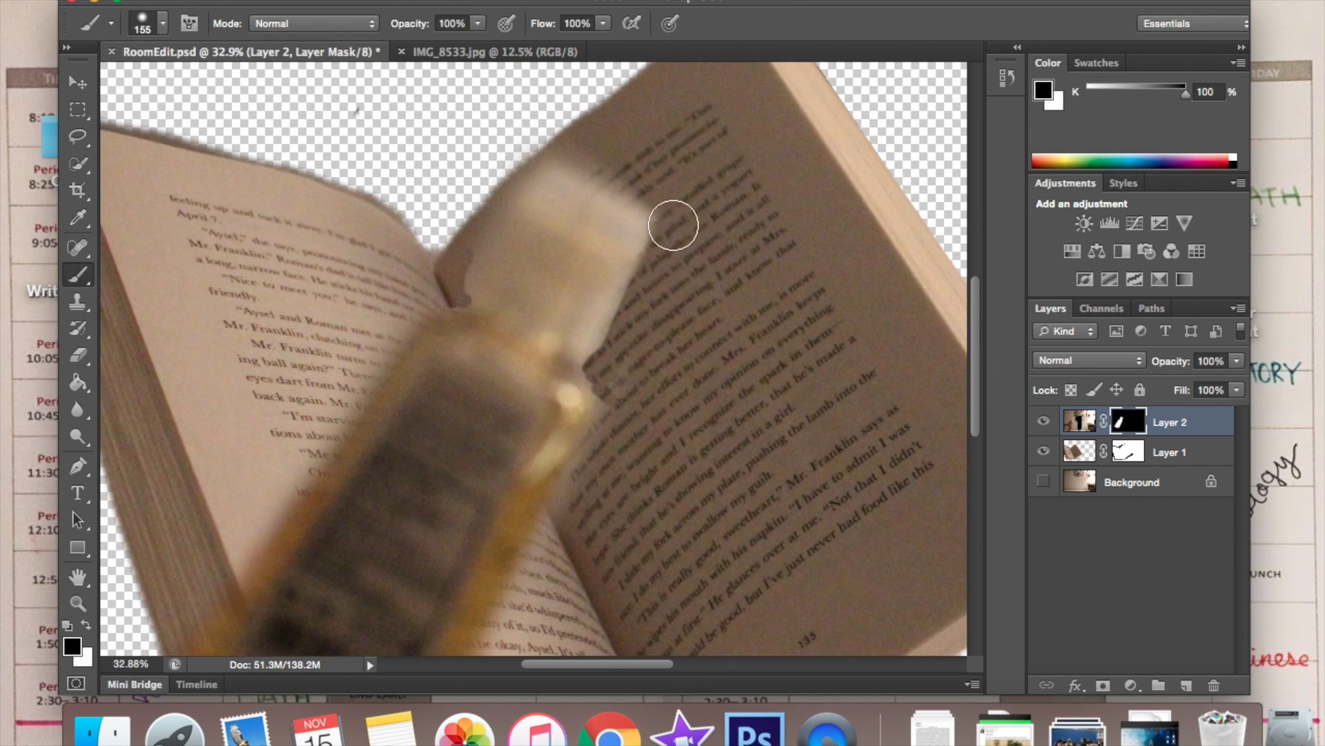
Swap the mask colours and enlarge the brush slightly to touch up Layer 2's mask beside the bottle cap
key("x")
mouse_move(628, 268)
left_mouse_down()
mouse_move(603, 358)
mouse_move(661, 296)
left_mouse_up()
left_click(78, 604)
left_click(85, 624)
left_click(78, 274)
left_click(162, 23)
left_click_drag(163, 86, 168, 87)
left_click_drag(668, 285, 706, 220)
Enlarge the brush further and brush over Layer 2's mask on both sides of the bottle to clean up its surroundings
left_click(163, 23)
left_click_drag(171, 84, 246, 81)
left_click_drag(707, 326, 654, 484)
left_click_drag(428, 253, 425, 241)
scroll(442, 289, "down", 1)
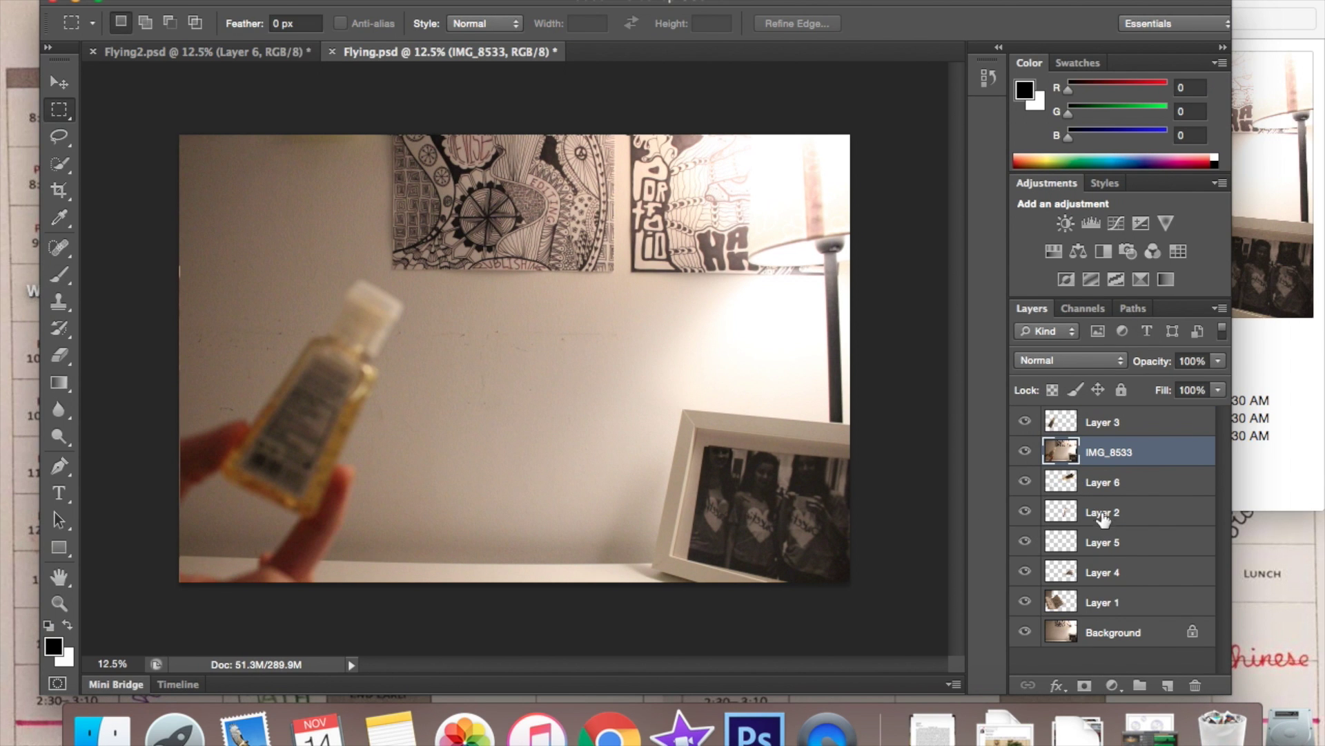
In Flying.psd, select Layer 4 and toggle Layer 3's visibility to check the existing bottle cutout
left_click(1084, 576)
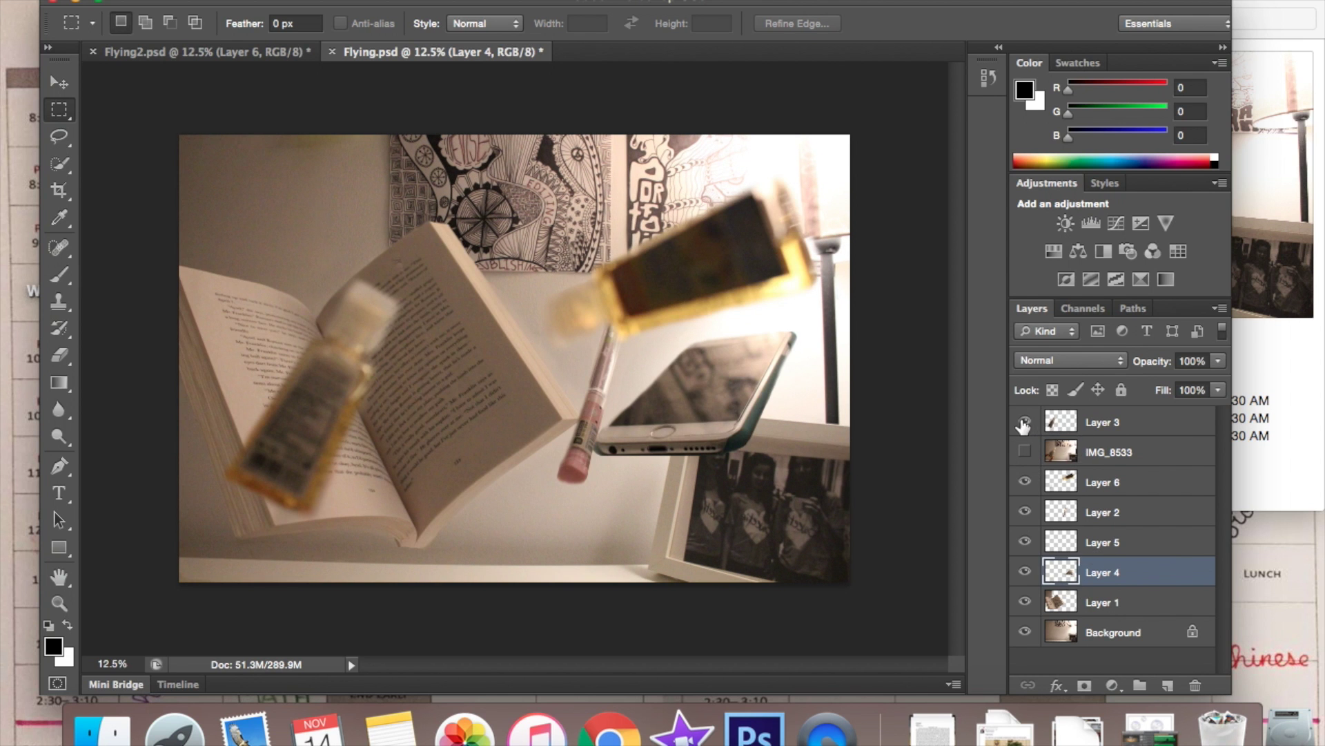
key("super+z")
left_click(1023, 422)
left_click(1022, 424)
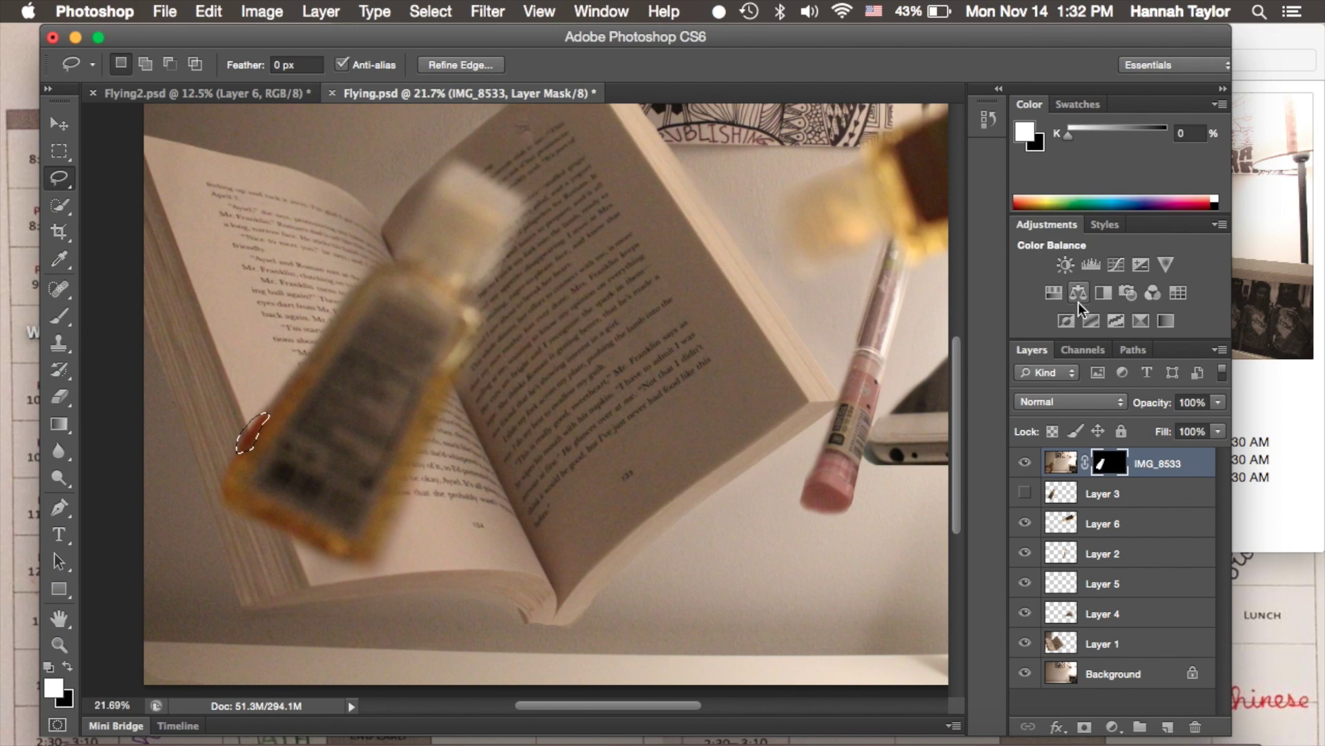
Add a Hue/Saturation adjustment for the selected reddish spot on the bottle's edge and shift its hue
left_click(1053, 292)
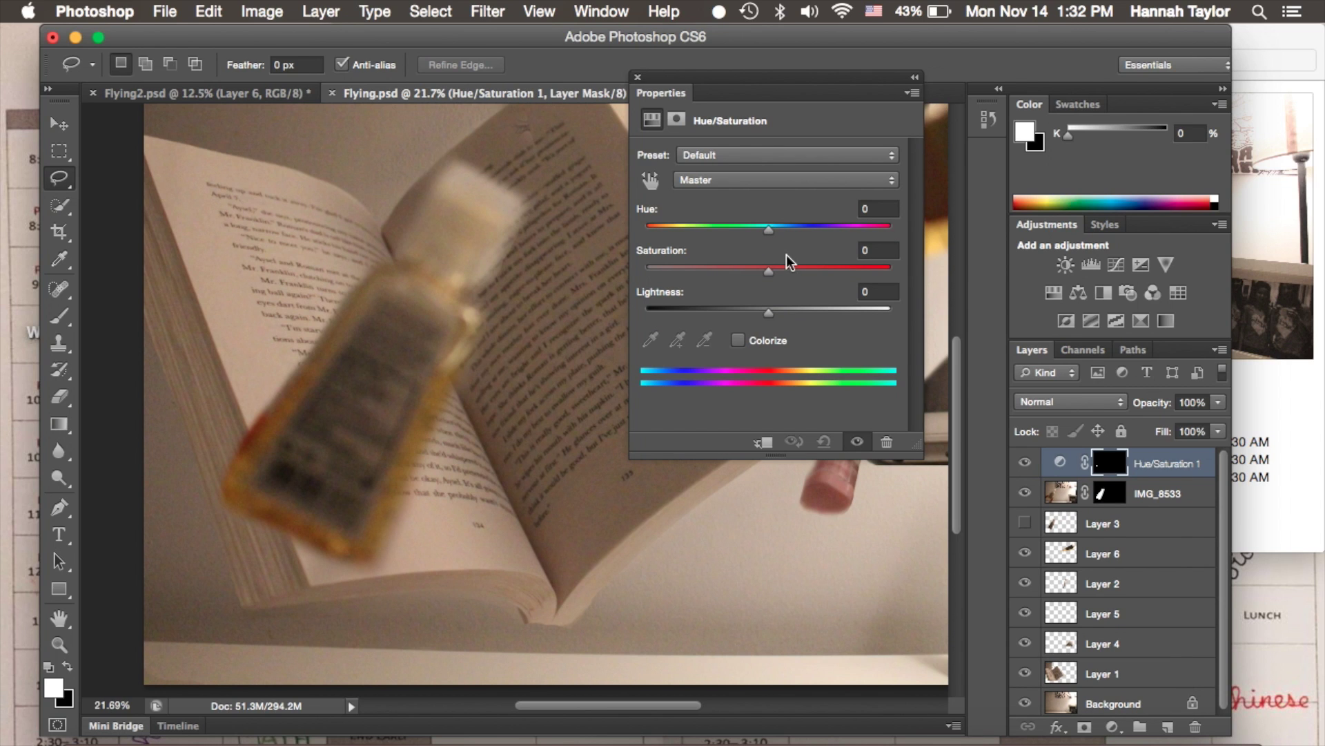
left_click_drag(768, 229, 746, 230)
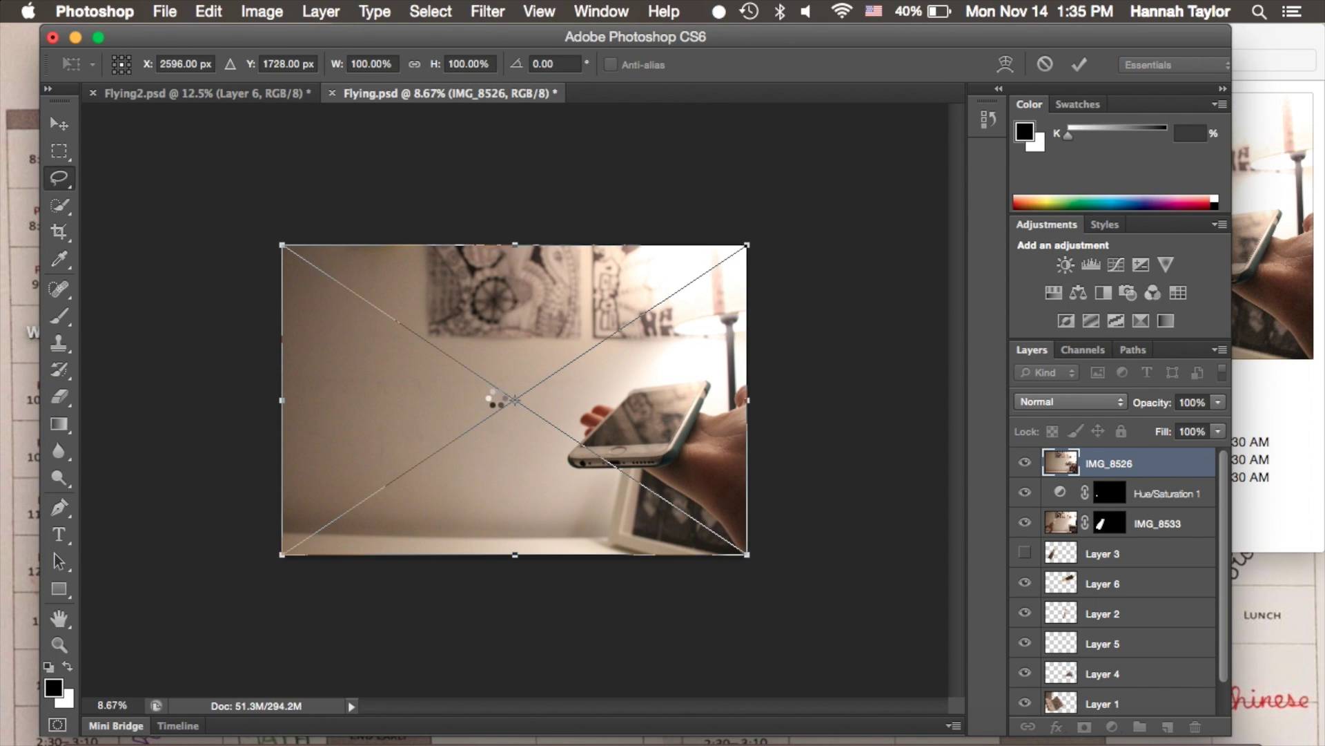
Commit the placed phone photo IMG_8526, rasterize it, move it below IMG_8533 and toggle IMG_8533's visibility
key("Return")
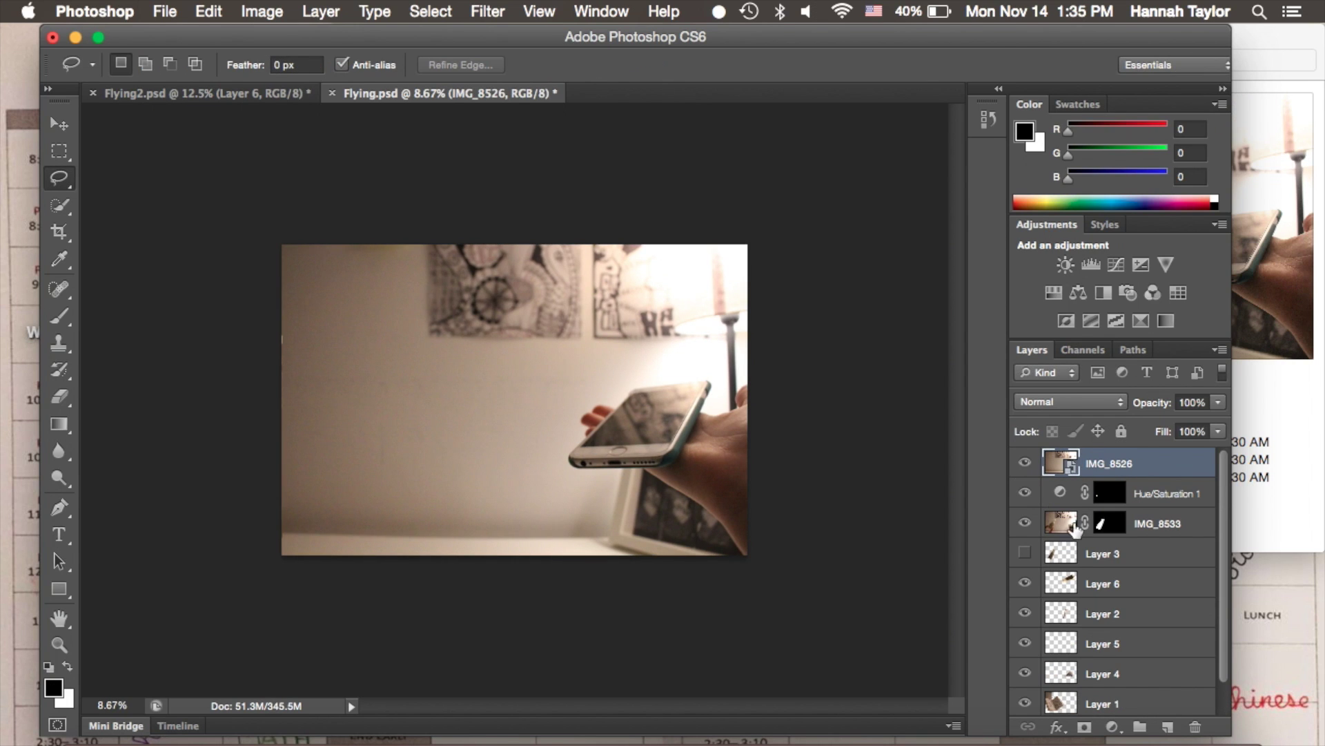
right_click(1101, 480)
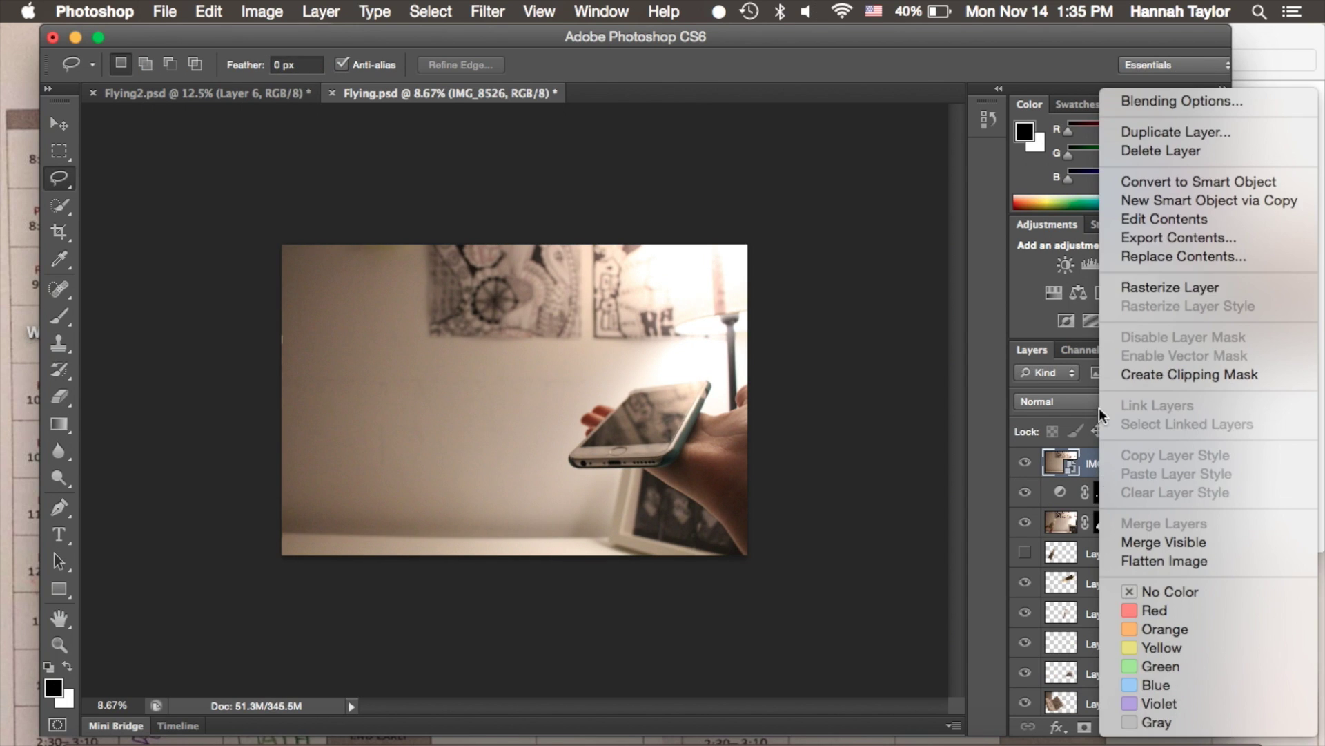
left_click(1174, 288)
left_click_drag(1120, 468, 1107, 554)
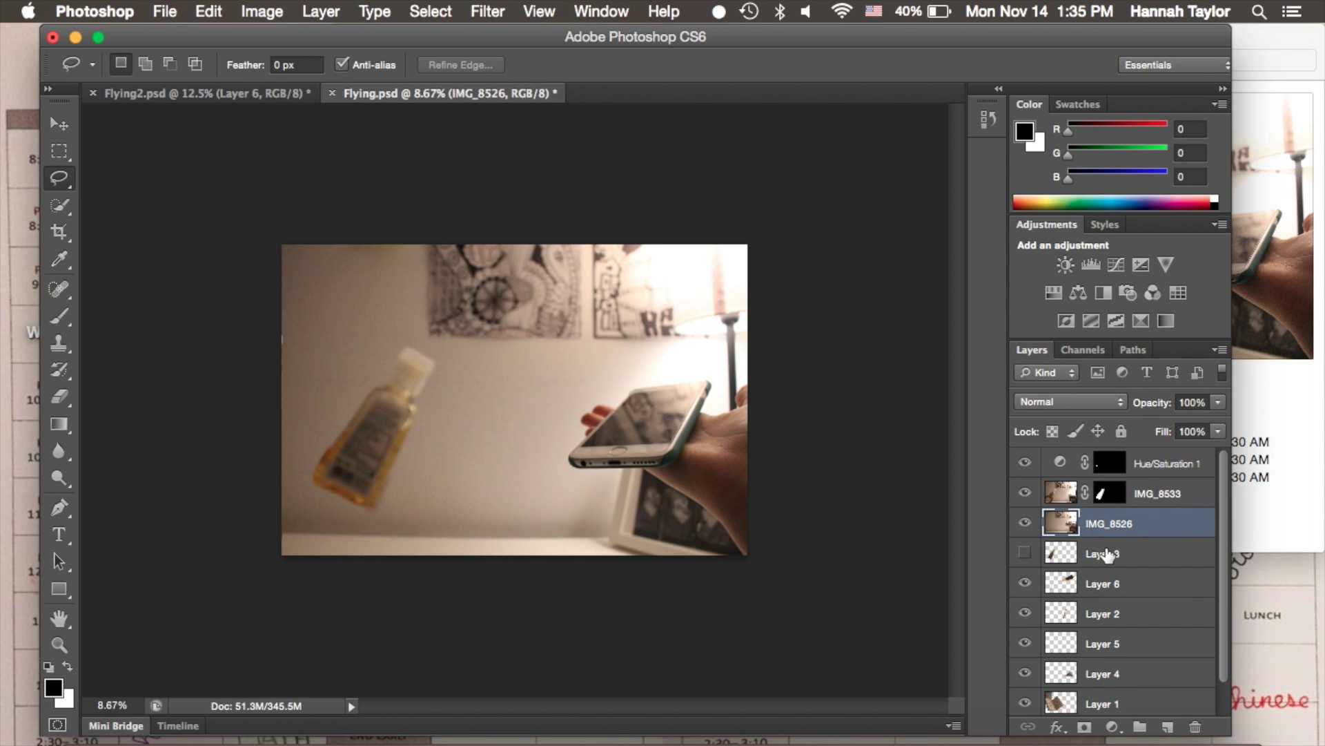
left_click(1025, 493)
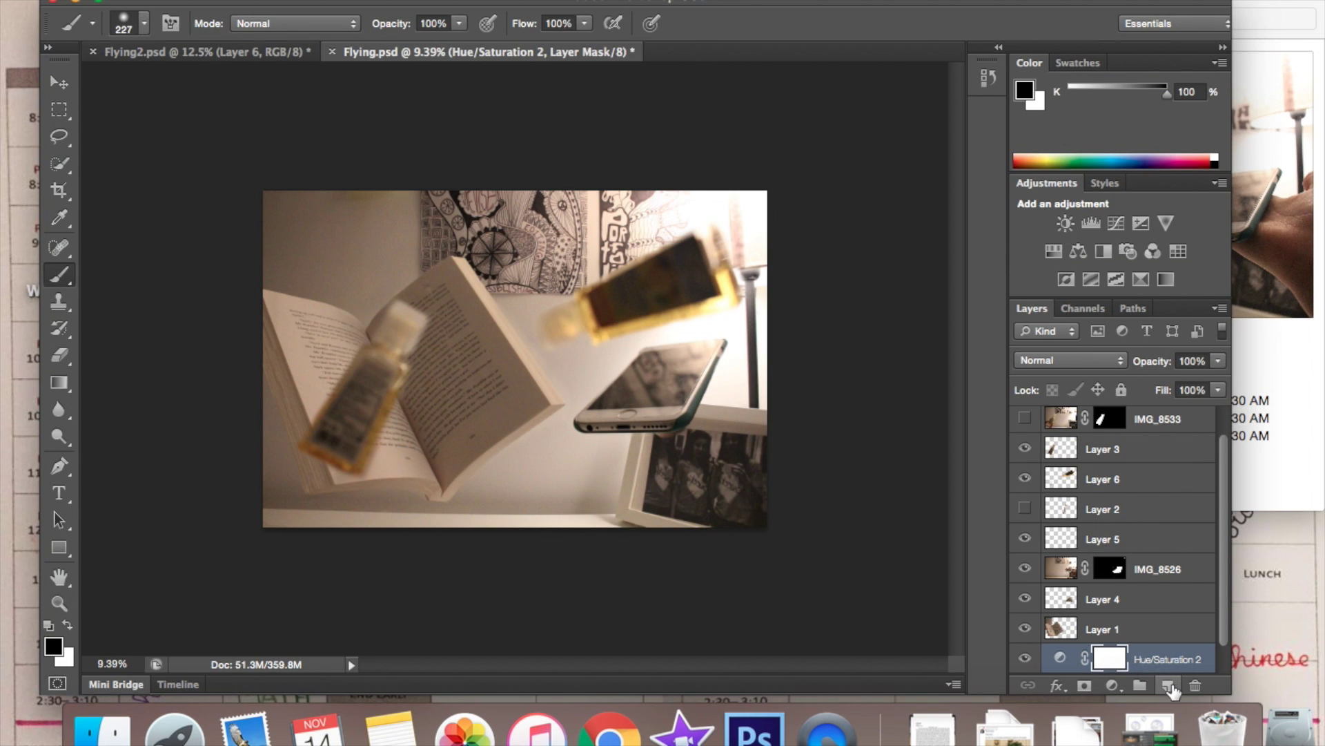
Create a new empty layer and move it to the top of the layer stack, above Hue/Saturation 1
scroll(1166, 642, "down", 1)
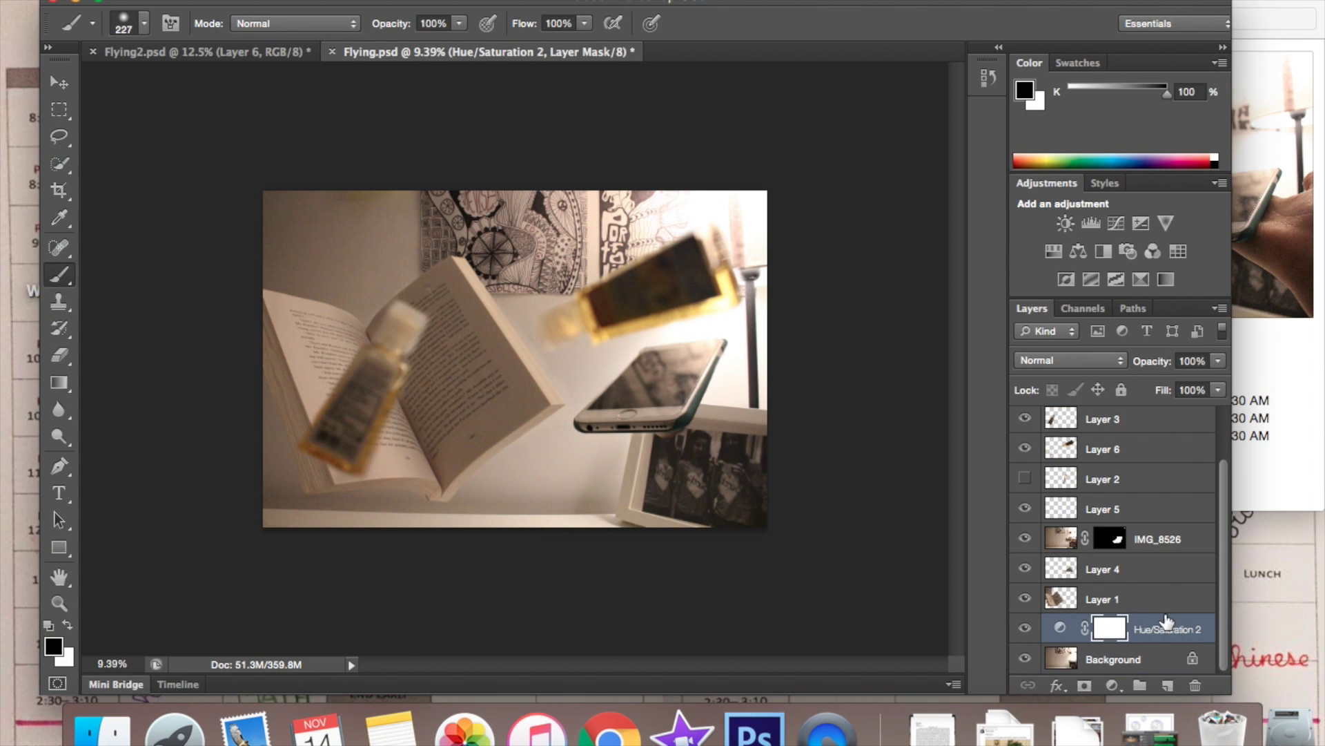
scroll(1166, 623, "up", 2)
left_click(1170, 685)
left_click_drag(1122, 661, 1129, 433)
scroll(1129, 514, "down", 2)
scroll(1127, 513, "up", 3)
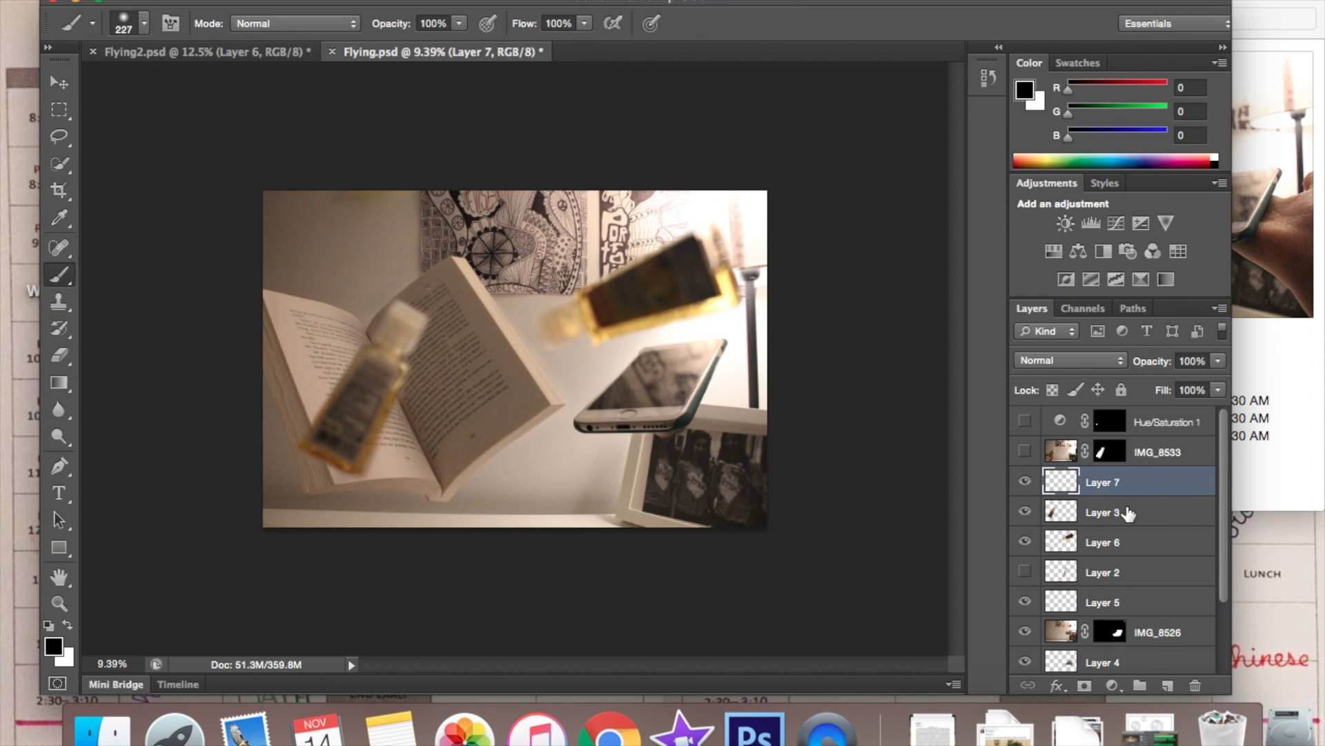
left_click_drag(1122, 482, 1119, 410)
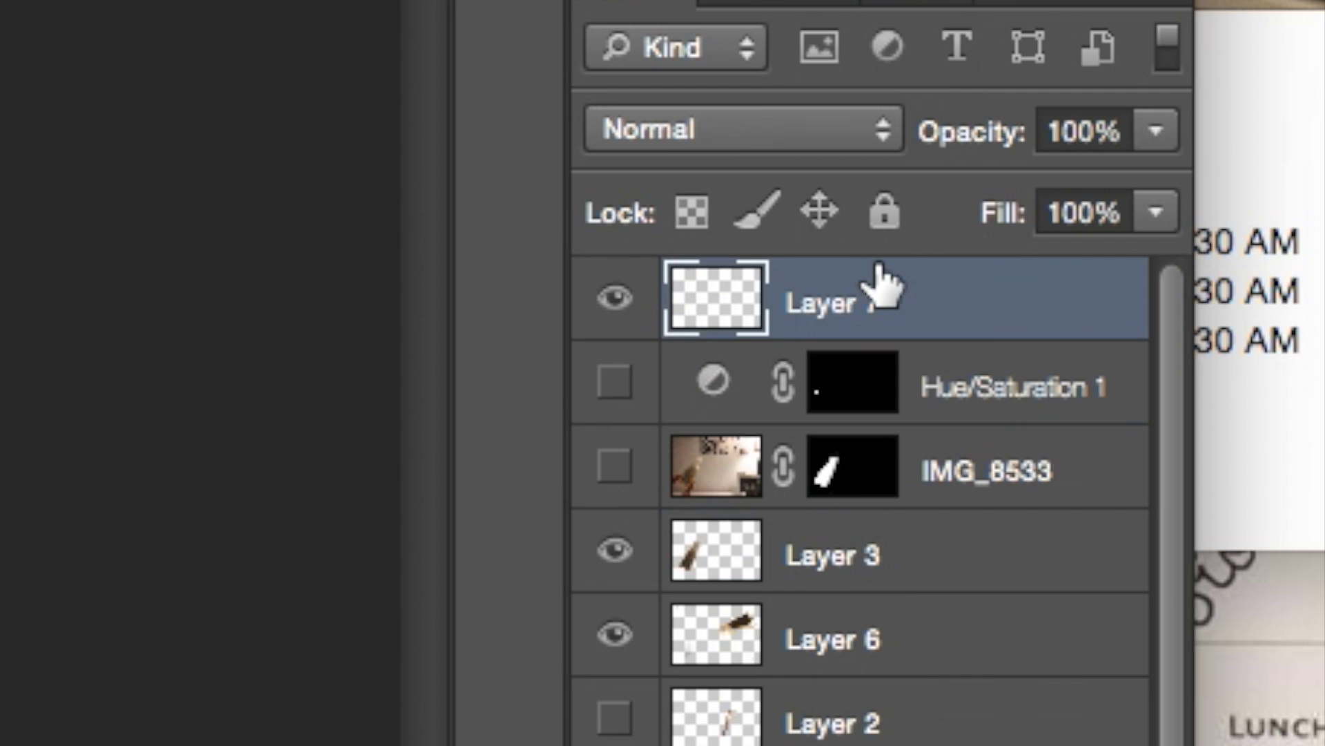
Rename the new top layer to "vigenette"
double_click(842, 300)
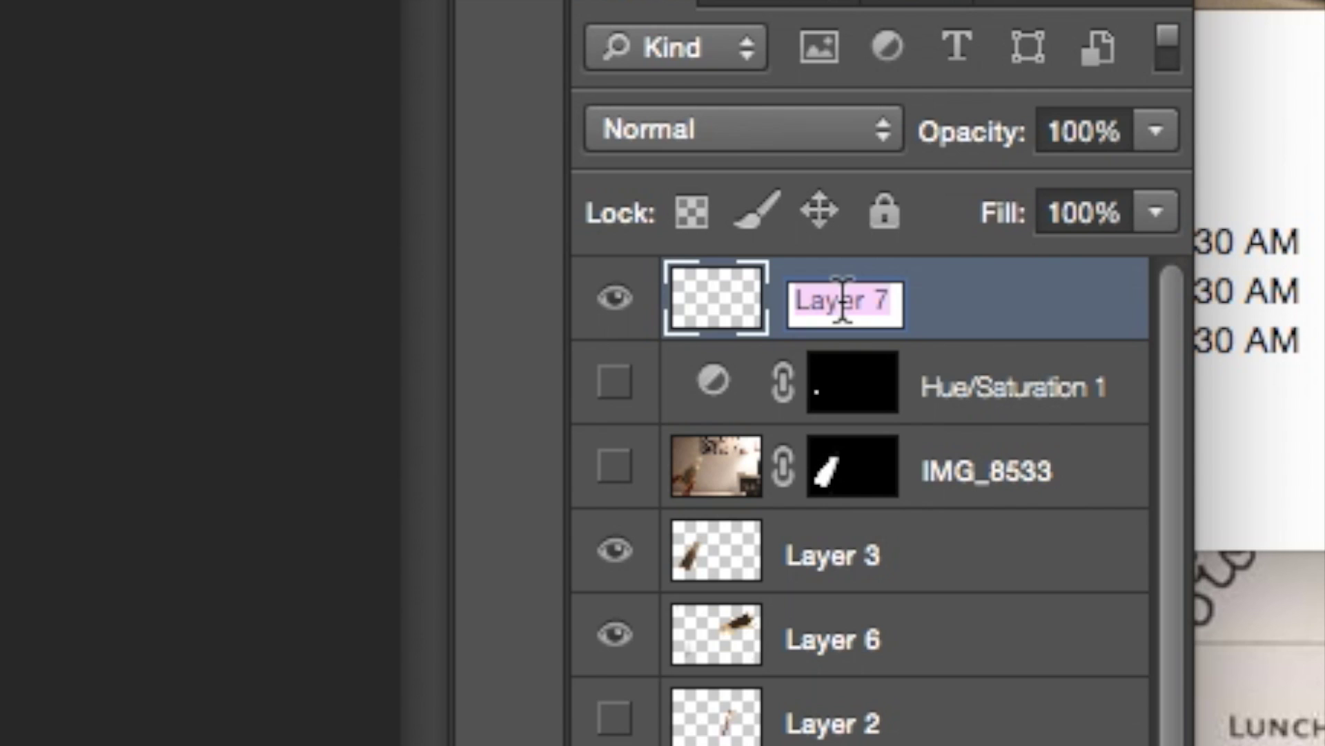
type("V")
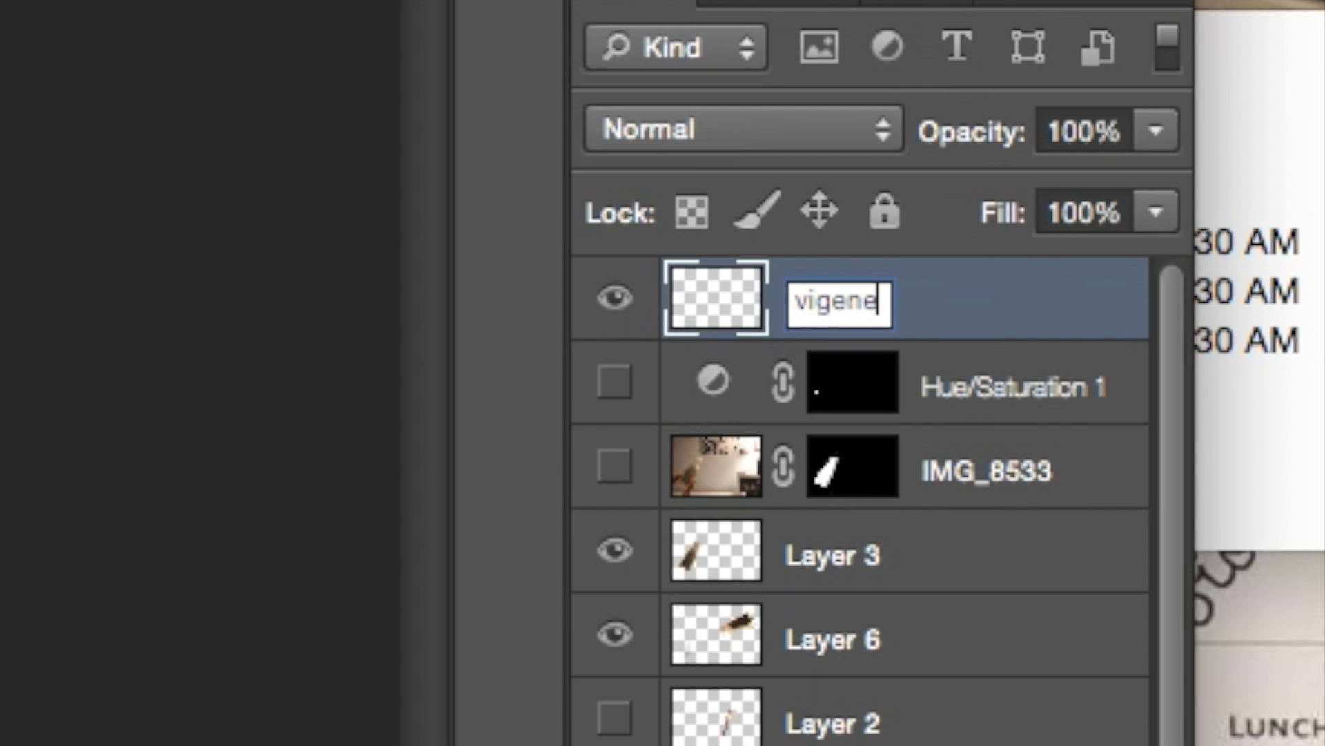
type("igenette")
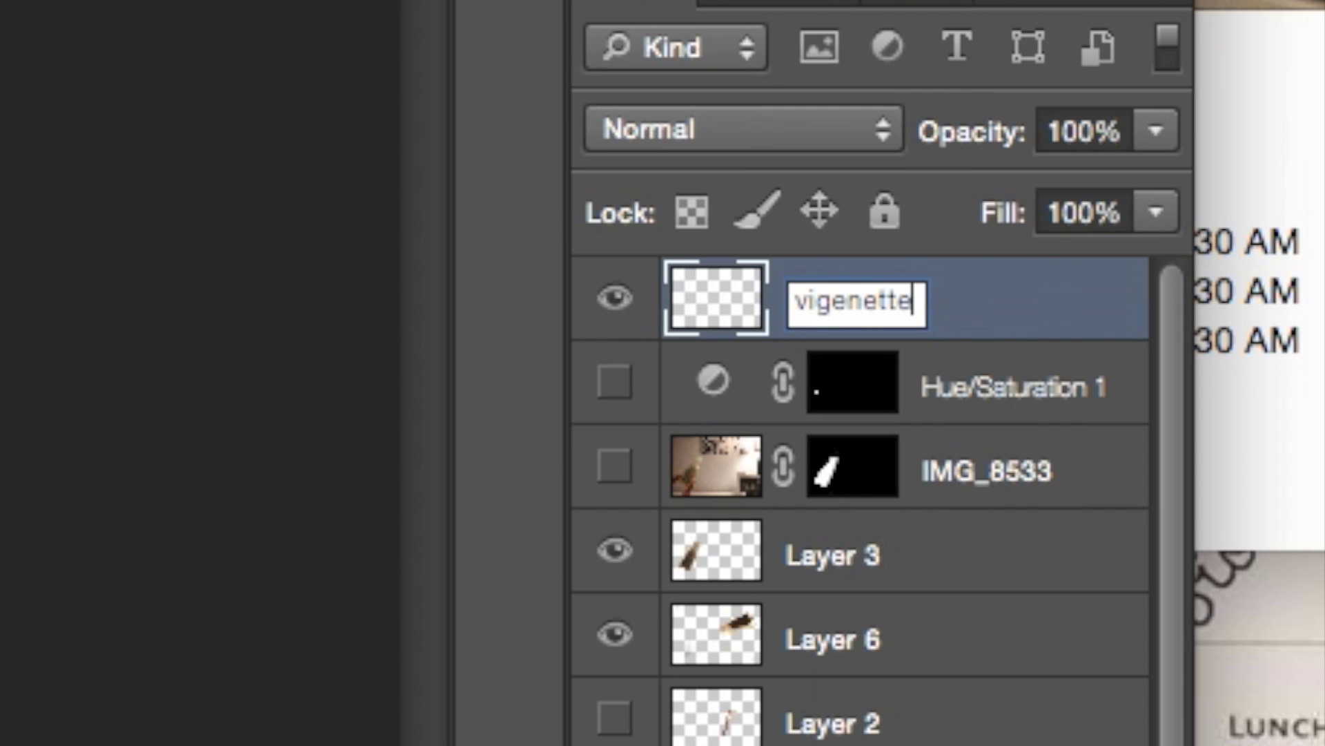
key("Return")
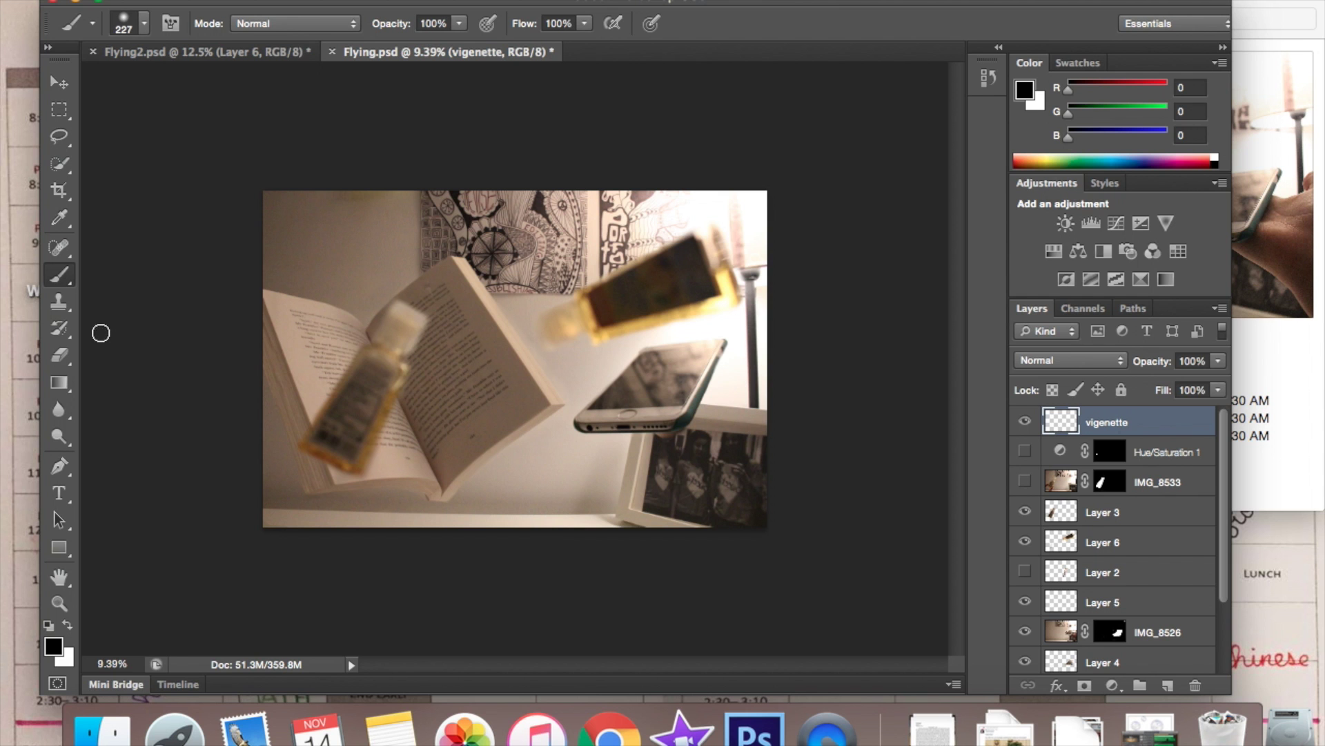
Fill the whole vigenette layer with black using the Paint Bucket tool
left_click(60, 382)
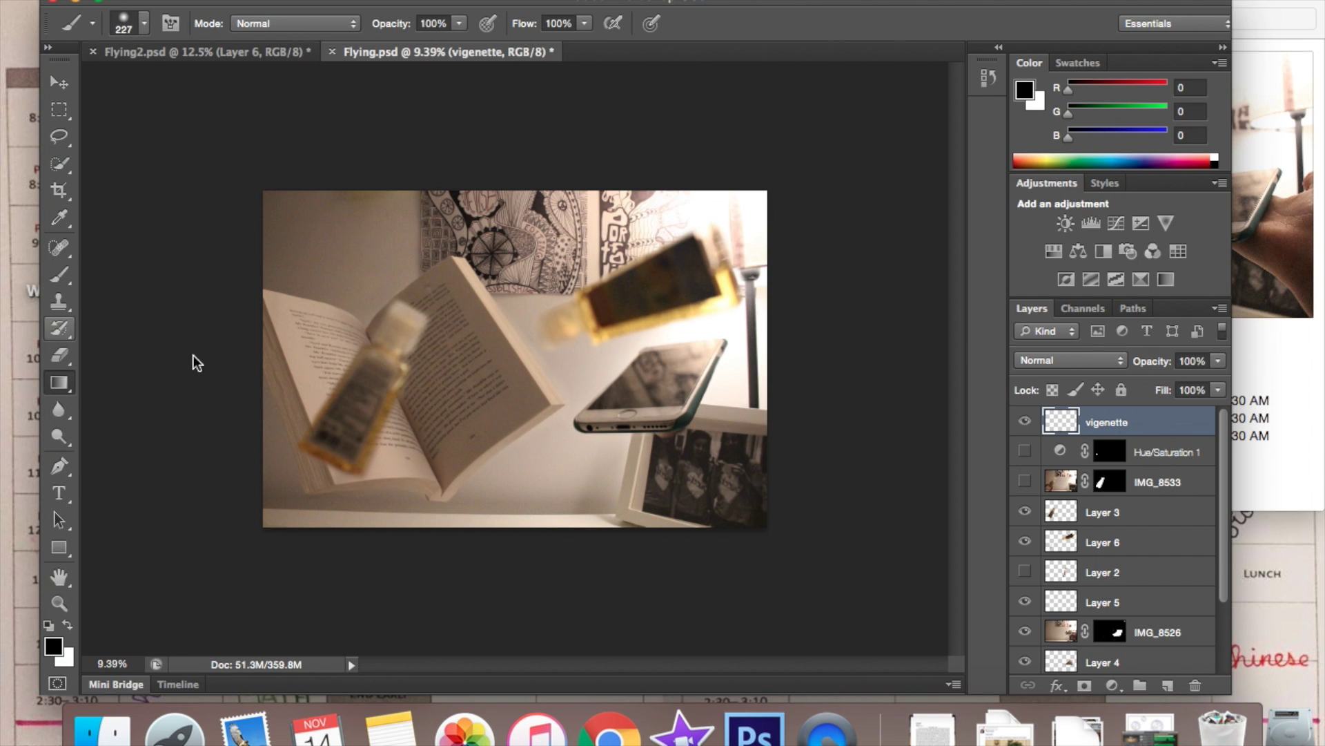
left_click(66, 381)
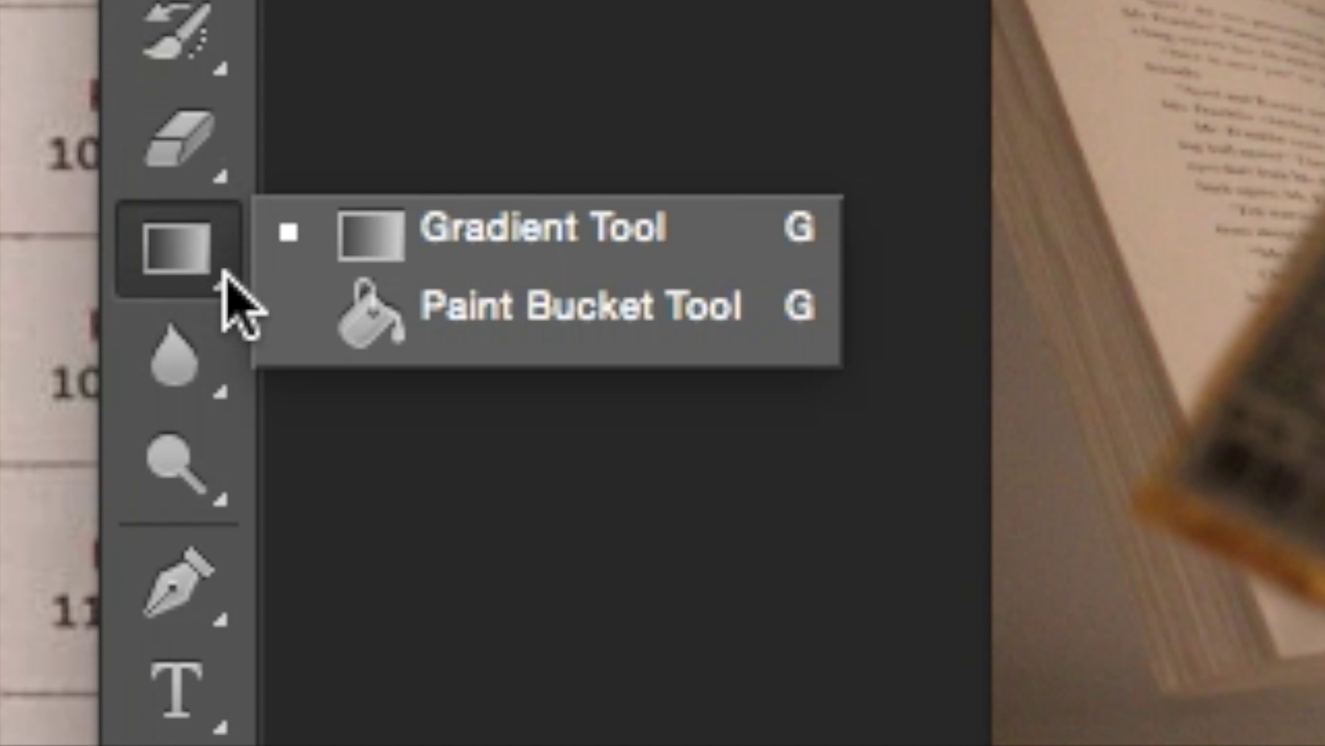
left_click(339, 328)
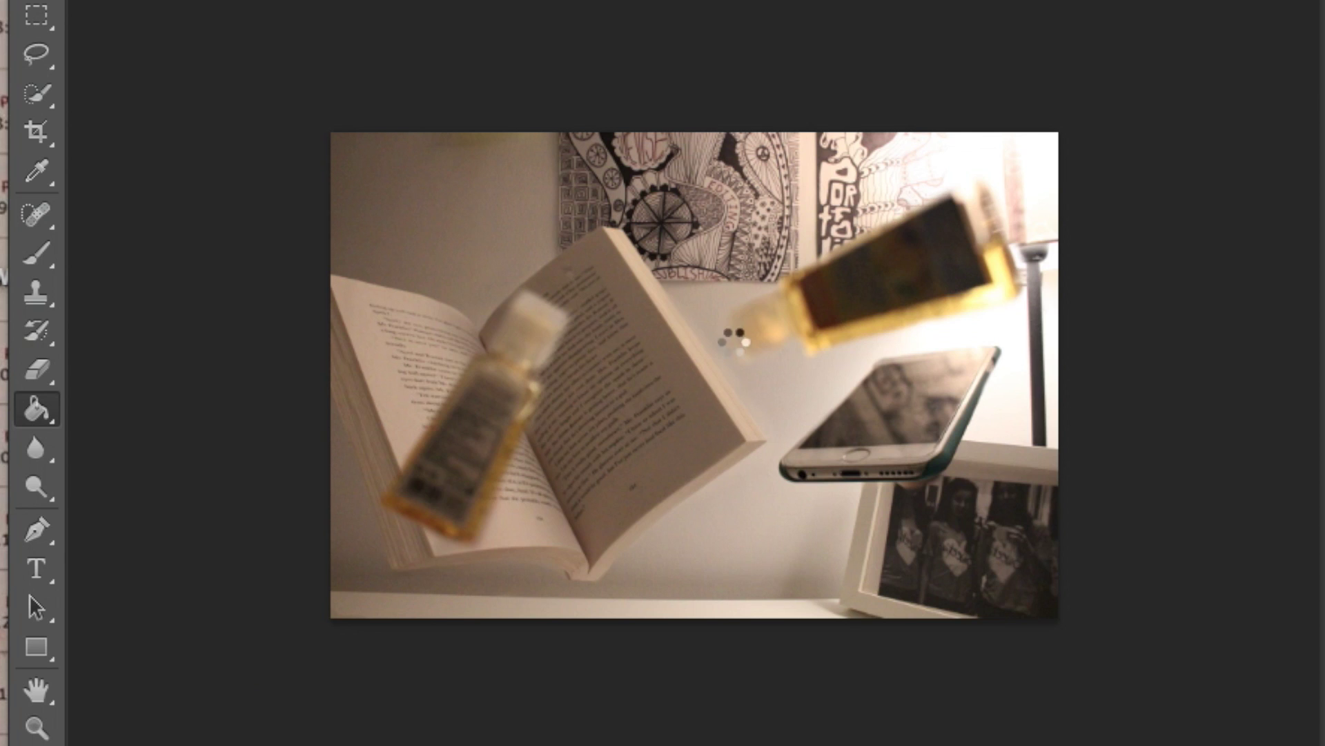
left_click(692, 524)
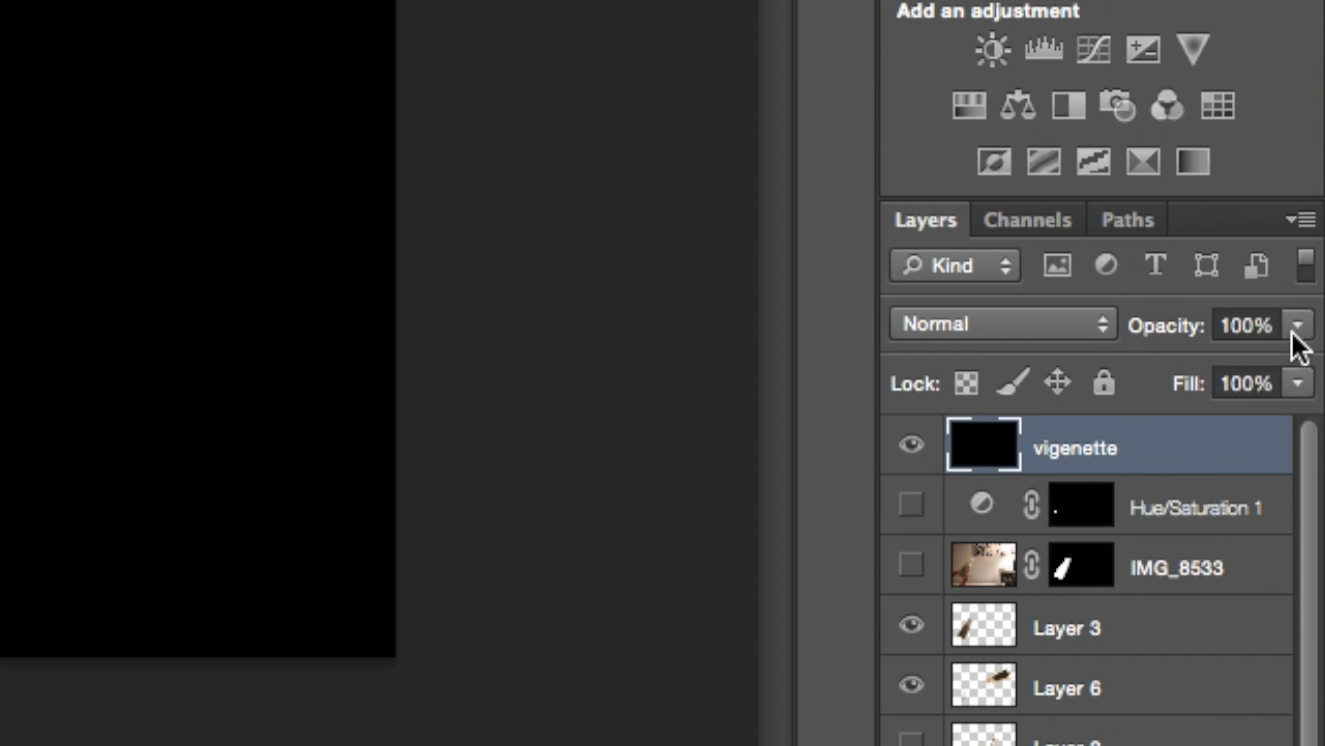
Lower the vigenette layer's opacity to 48%
left_click(1294, 329)
left_click_drag(1280, 354, 1187, 369)
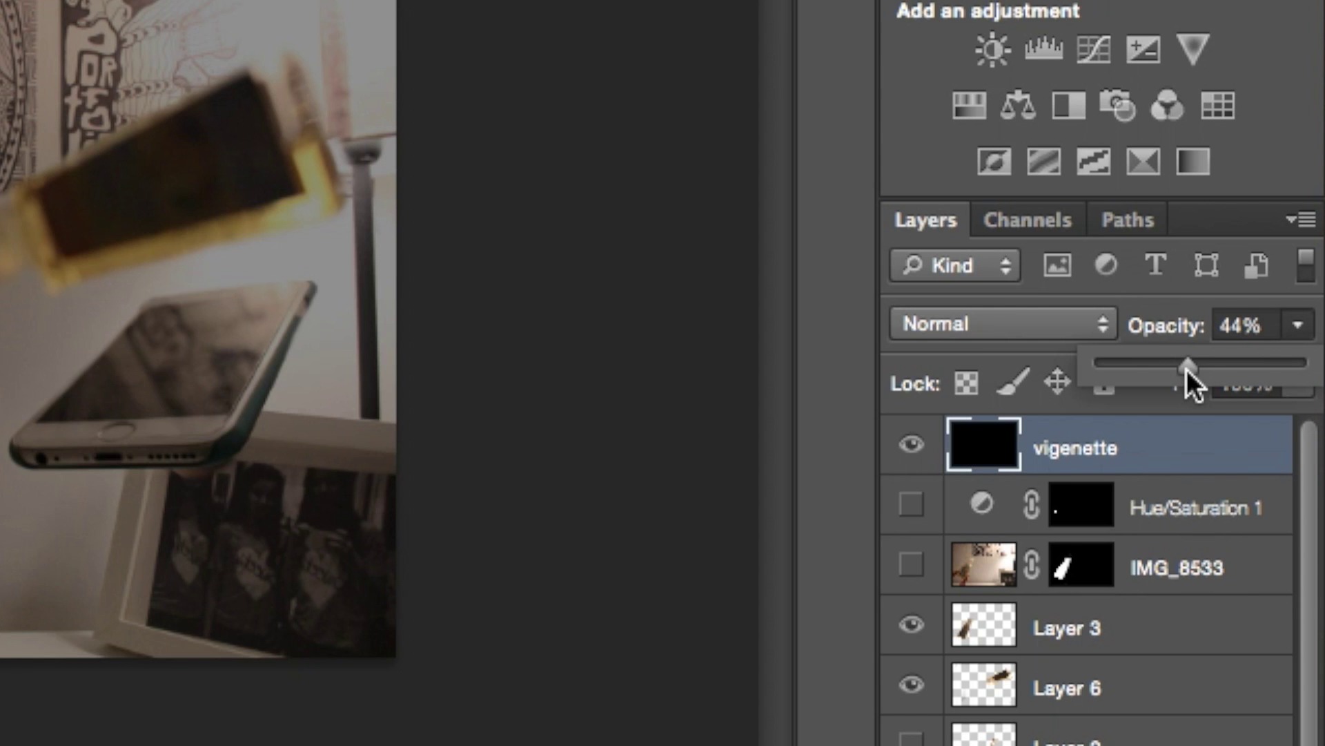
mouse_move(1186, 369)
left_mouse_down()
mouse_move(1205, 367)
mouse_move(1193, 366)
left_mouse_up()
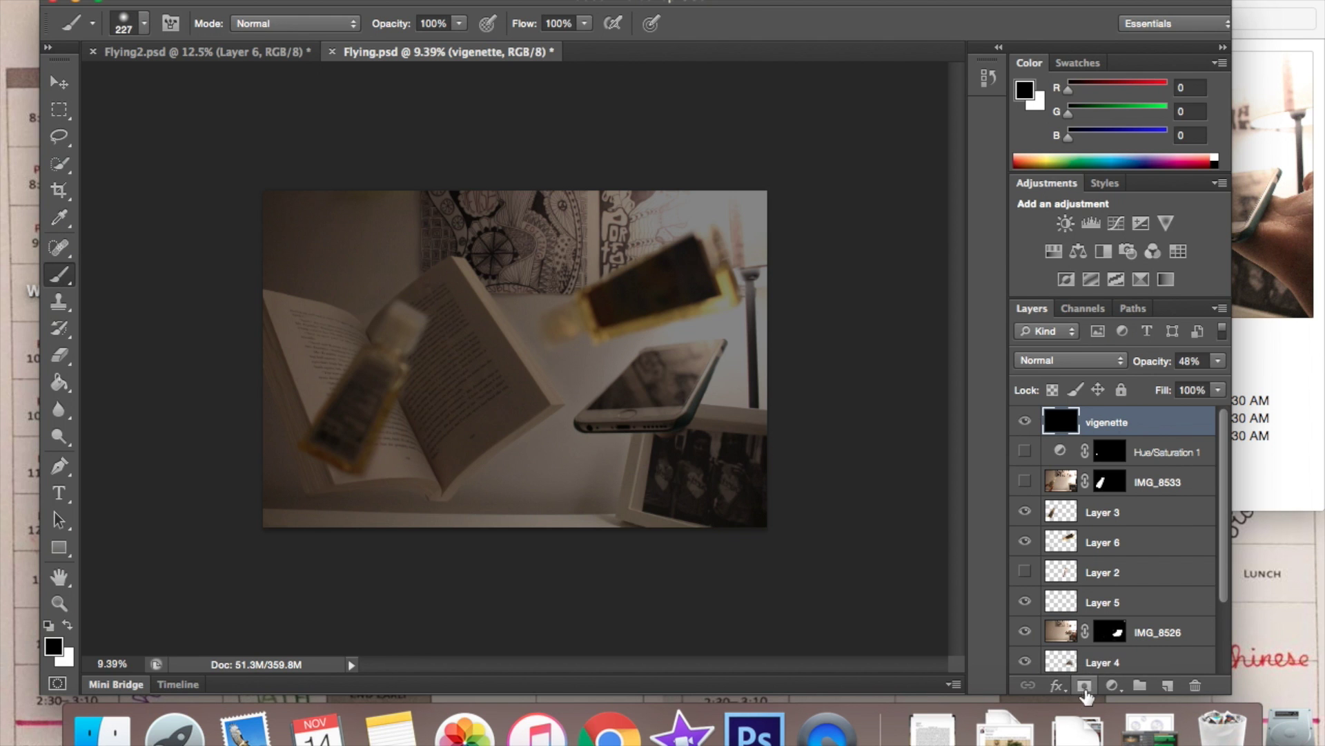
Add a layer mask to the vigenette layer and reveal the image's centre with a soft black 4180 px brush
left_click(1084, 686)
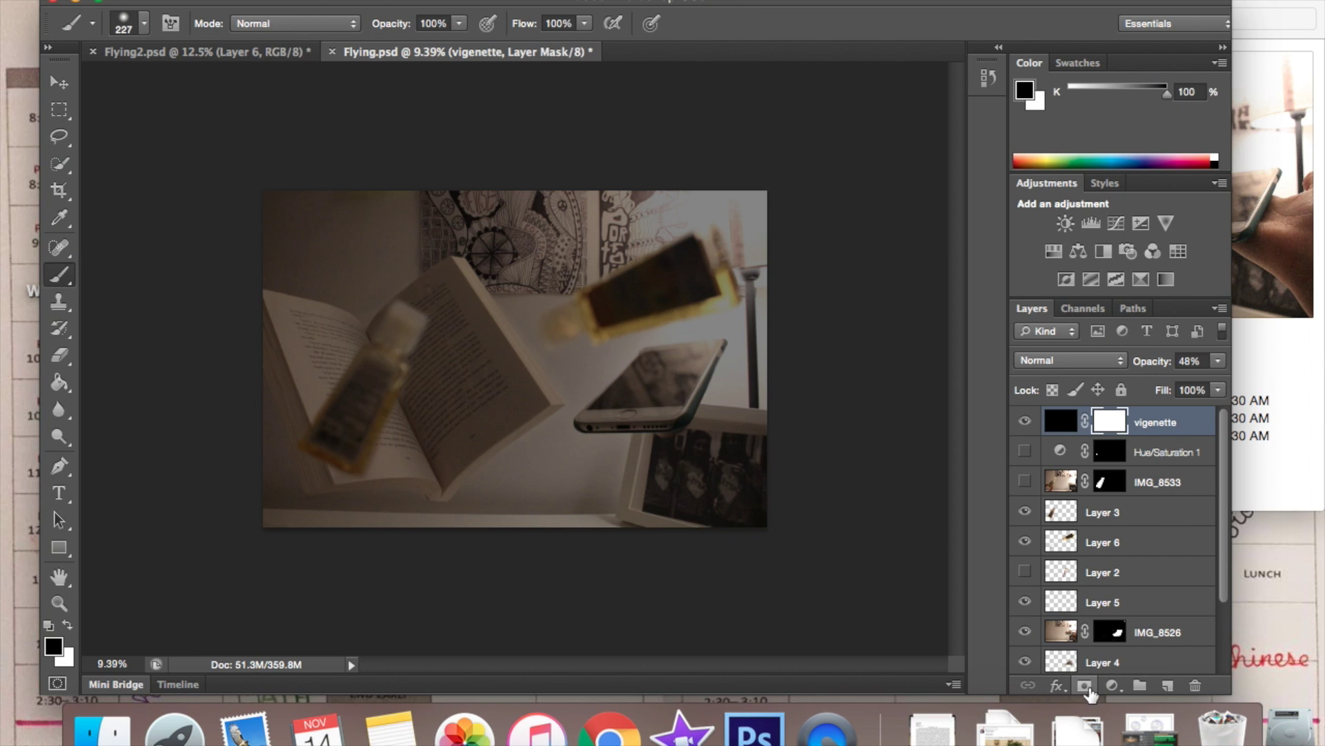
left_click_drag(551, 373, 693, 64)
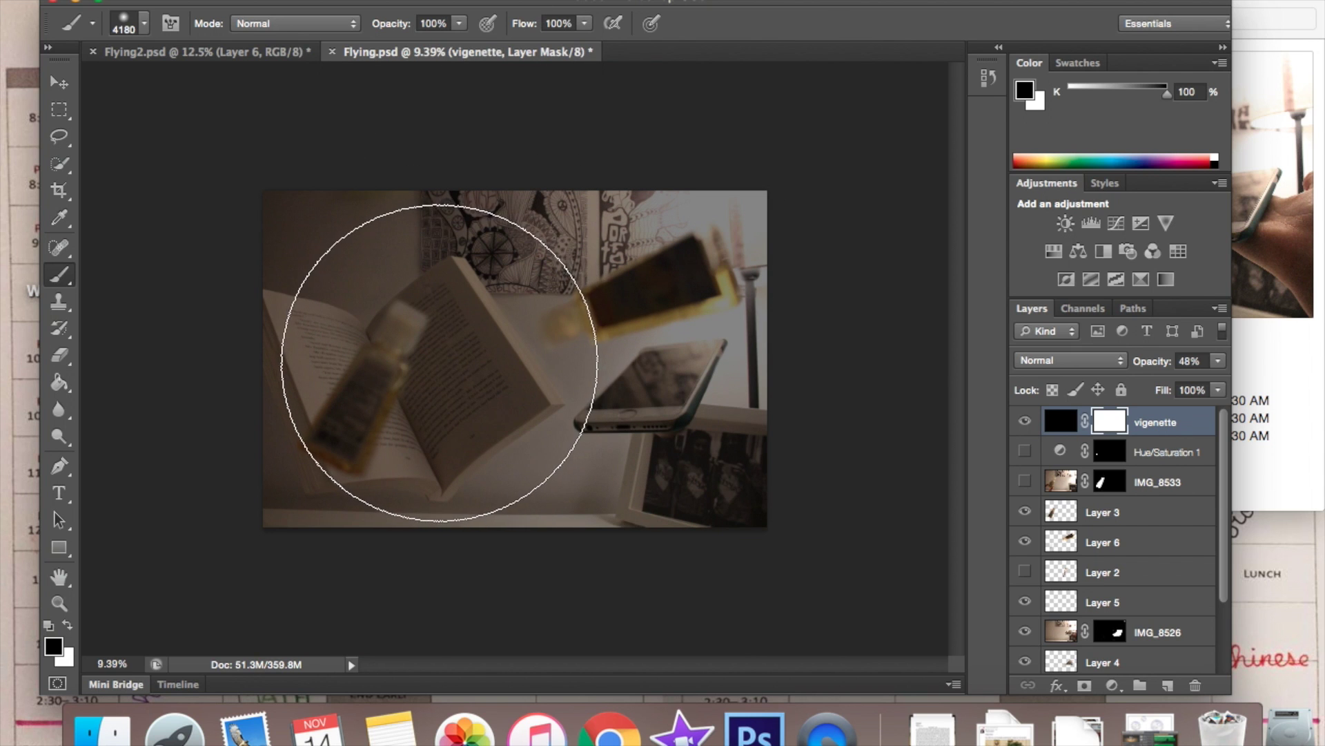
left_click(518, 359)
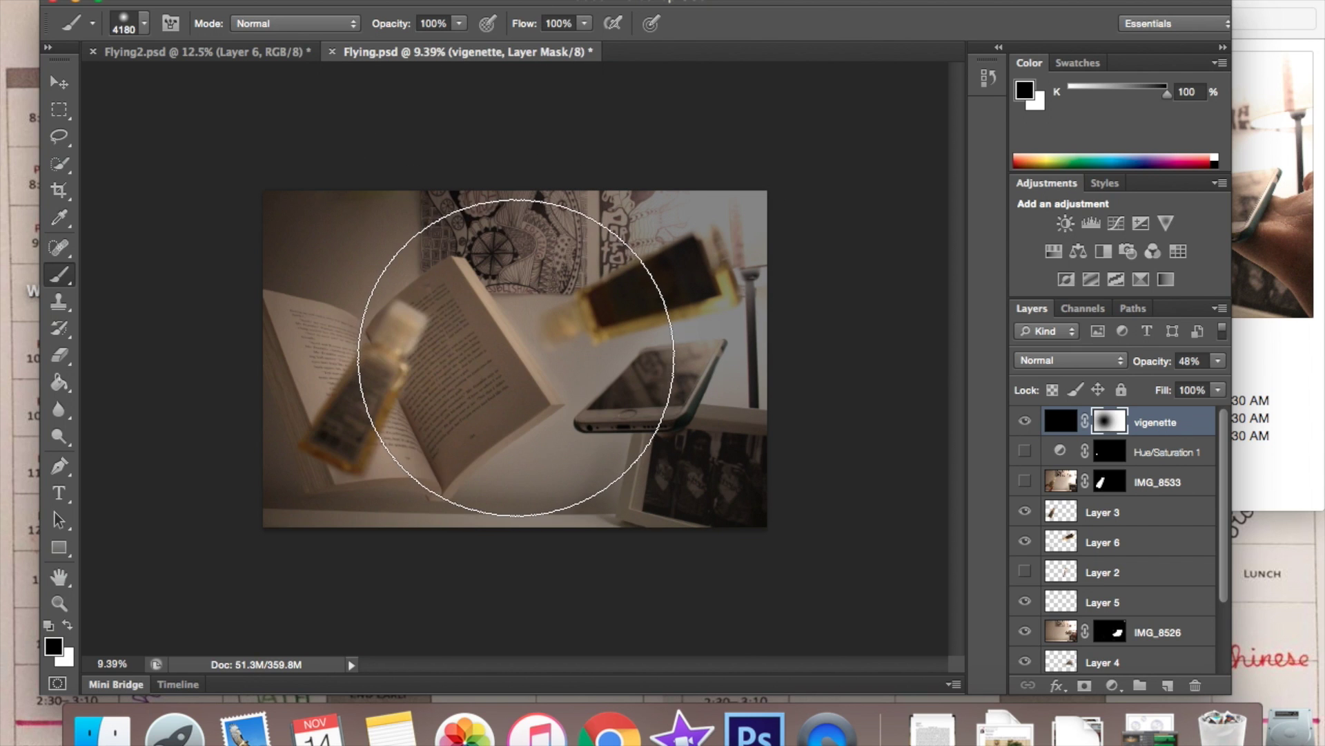
left_click(583, 364)
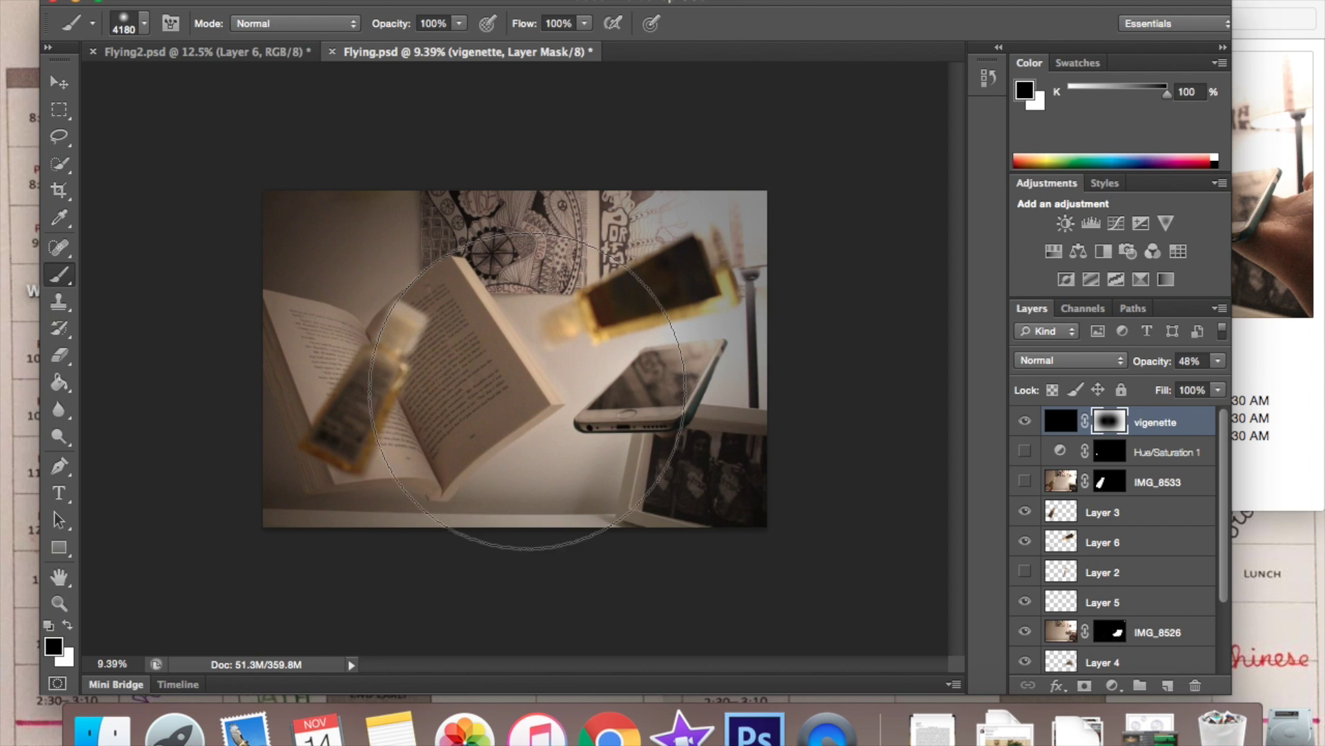
Paint the vigenette layer's mask with the soft black 4180 px brush to clear the darkening over the book, bottles and phone
left_click(454, 337)
left_click(625, 362)
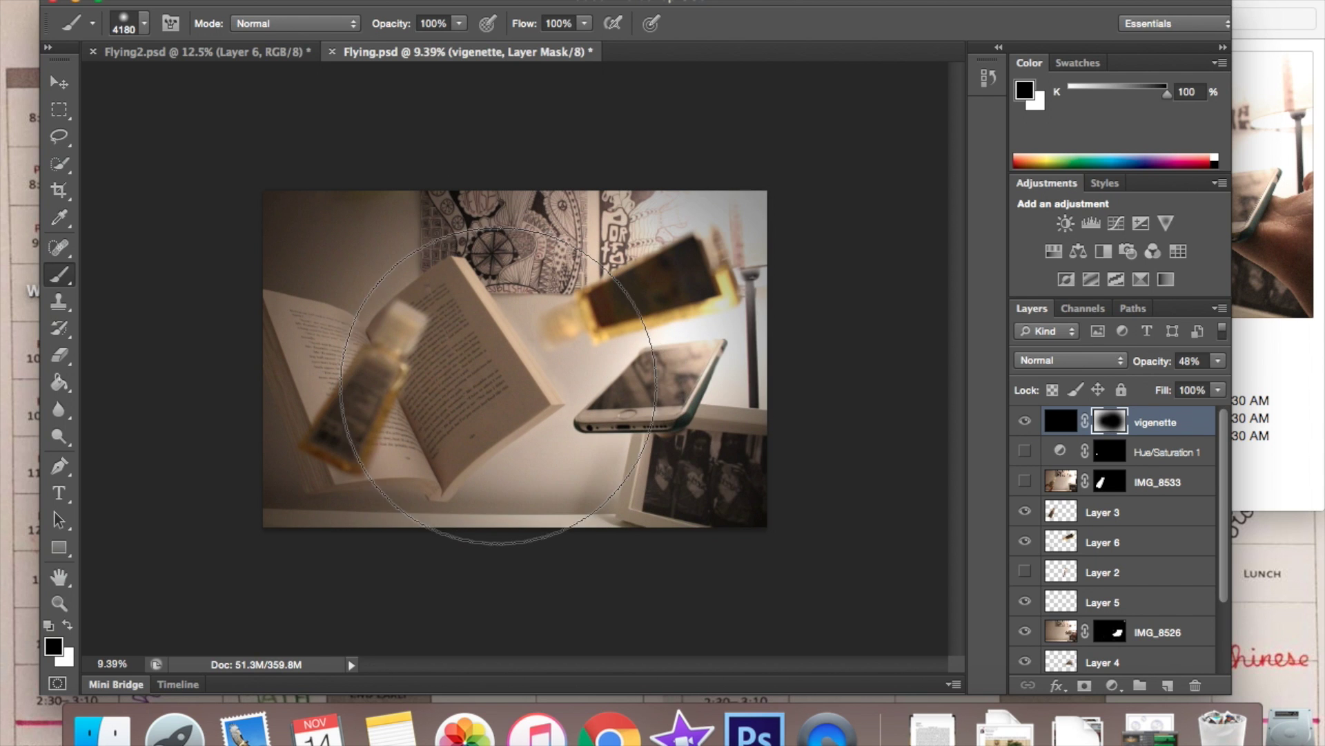
left_click(453, 361)
left_click(426, 356)
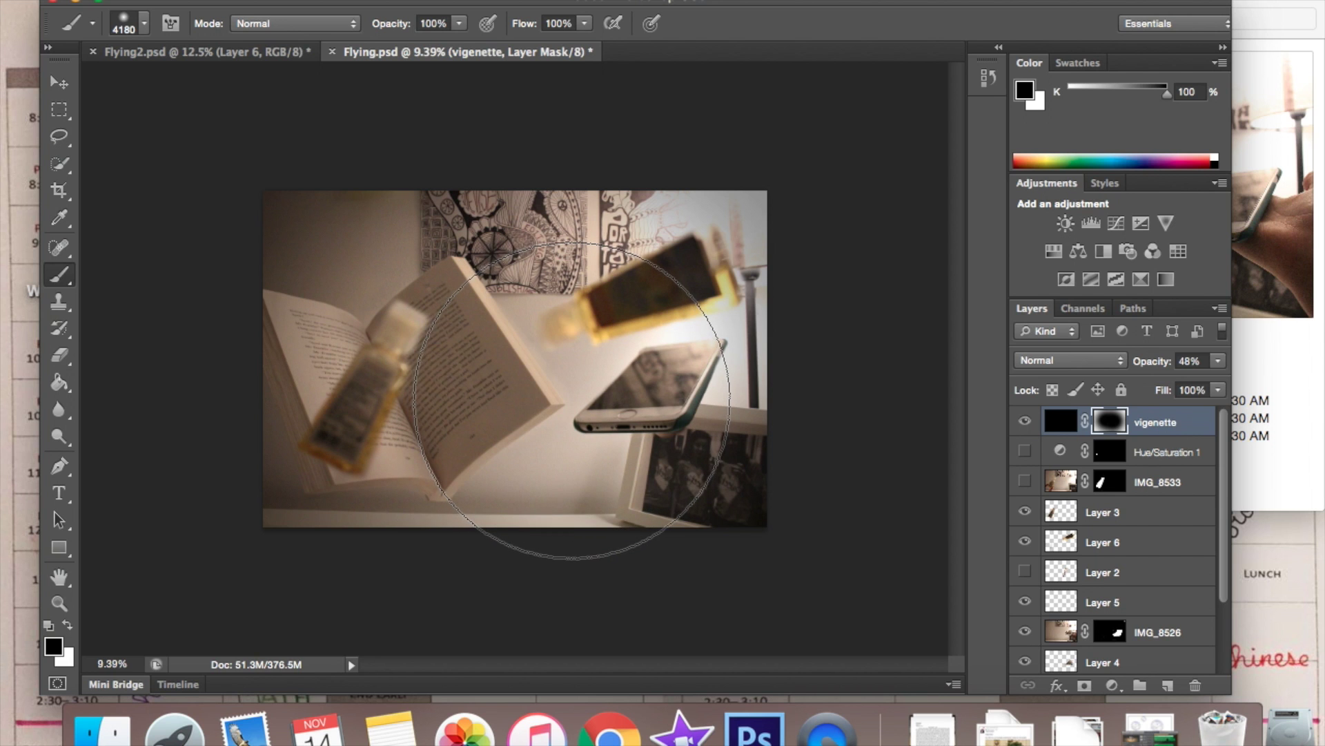
left_click(542, 401)
left_click(405, 350)
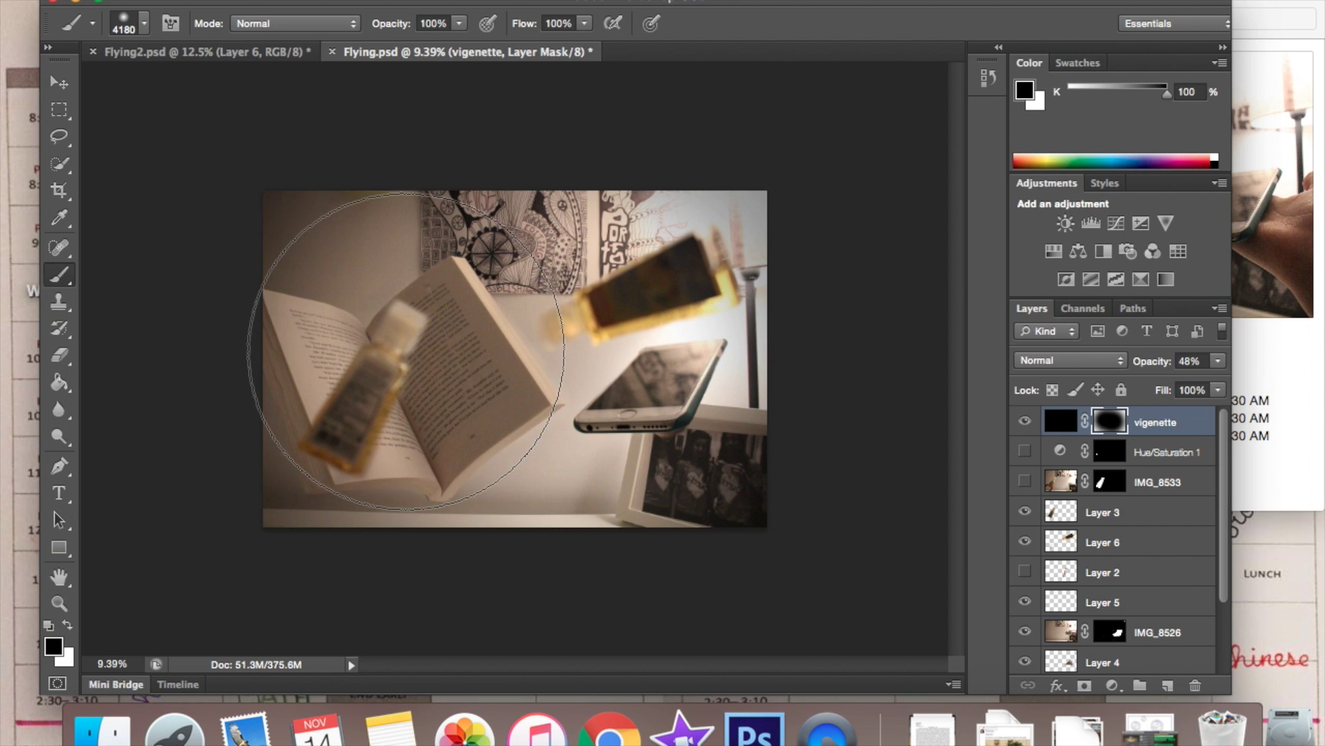
left_click(627, 383)
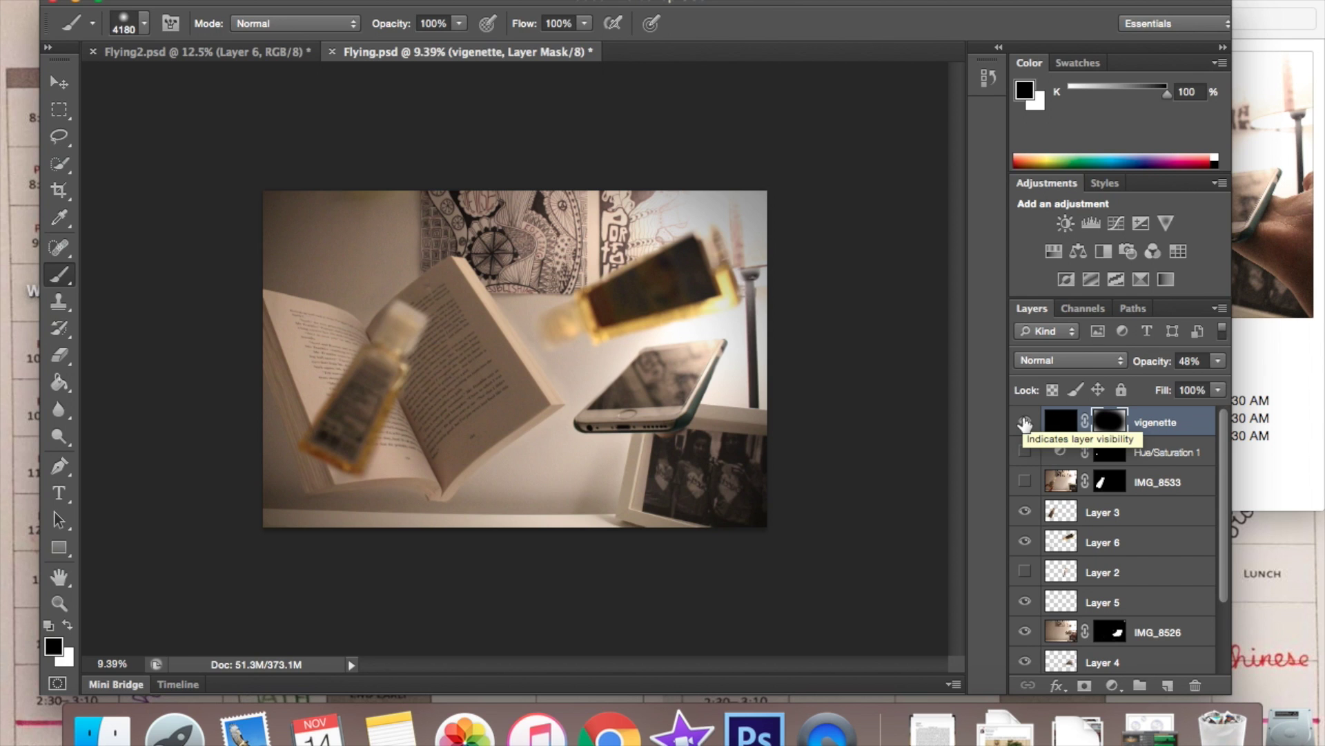
Add a Brightness/Contrast adjustment layer and an orange Photo Filter adjustment layer above the vigenette layer
left_click(1065, 223)
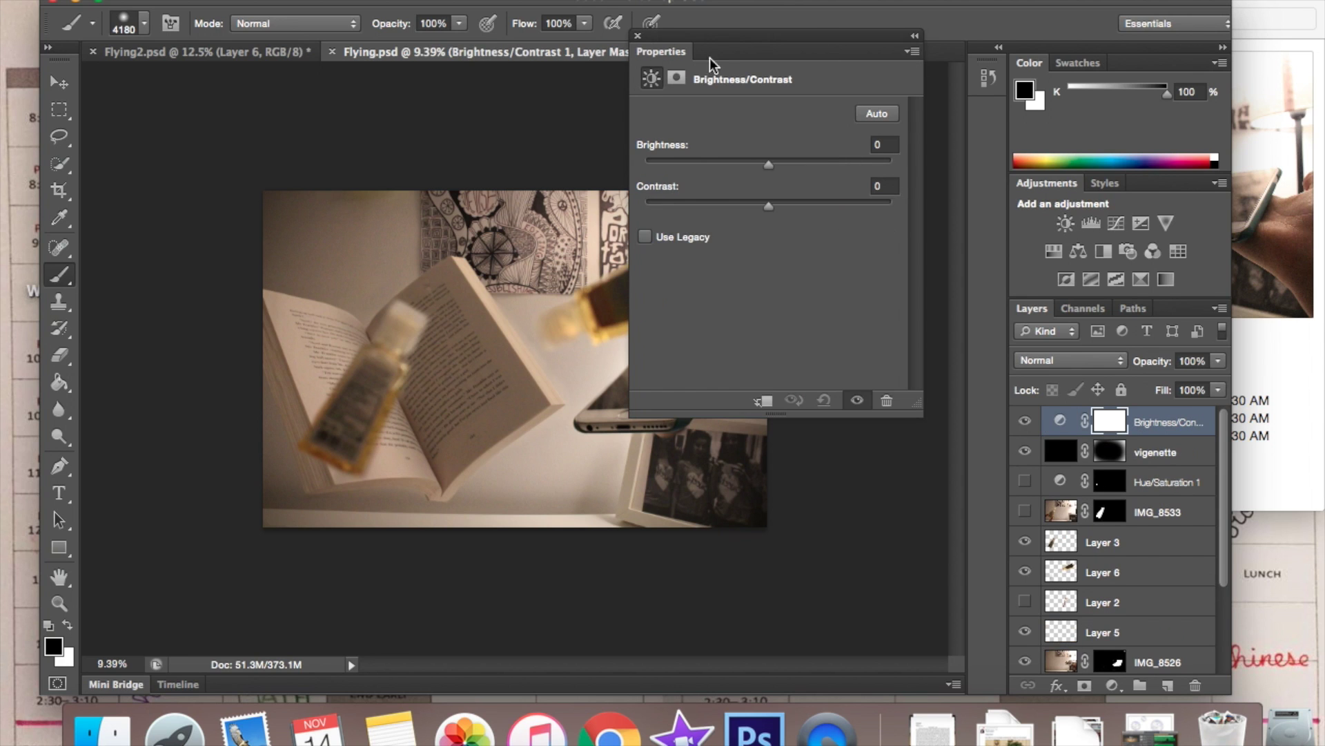
left_click(637, 38)
left_click(1128, 251)
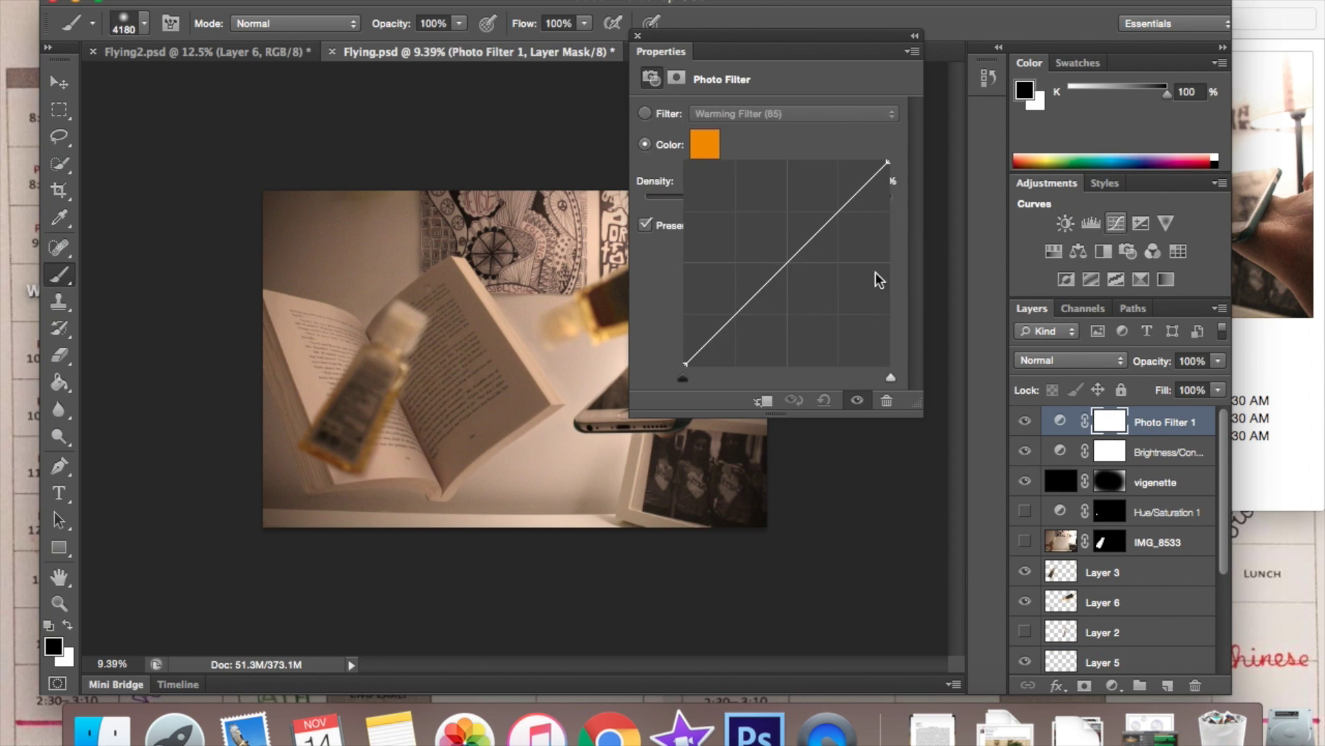
Add a Curves adjustment layer with the RGB curve pulled down in the shadows, and add a Hue/Saturation adjustment layer
left_click(1116, 223)
mouse_move(711, 340)
left_mouse_down()
mouse_move(767, 317)
mouse_move(737, 223)
mouse_move(780, 228)
mouse_move(808, 248)
mouse_move(731, 225)
mouse_move(711, 249)
mouse_move(696, 350)
mouse_move(729, 336)
left_mouse_up()
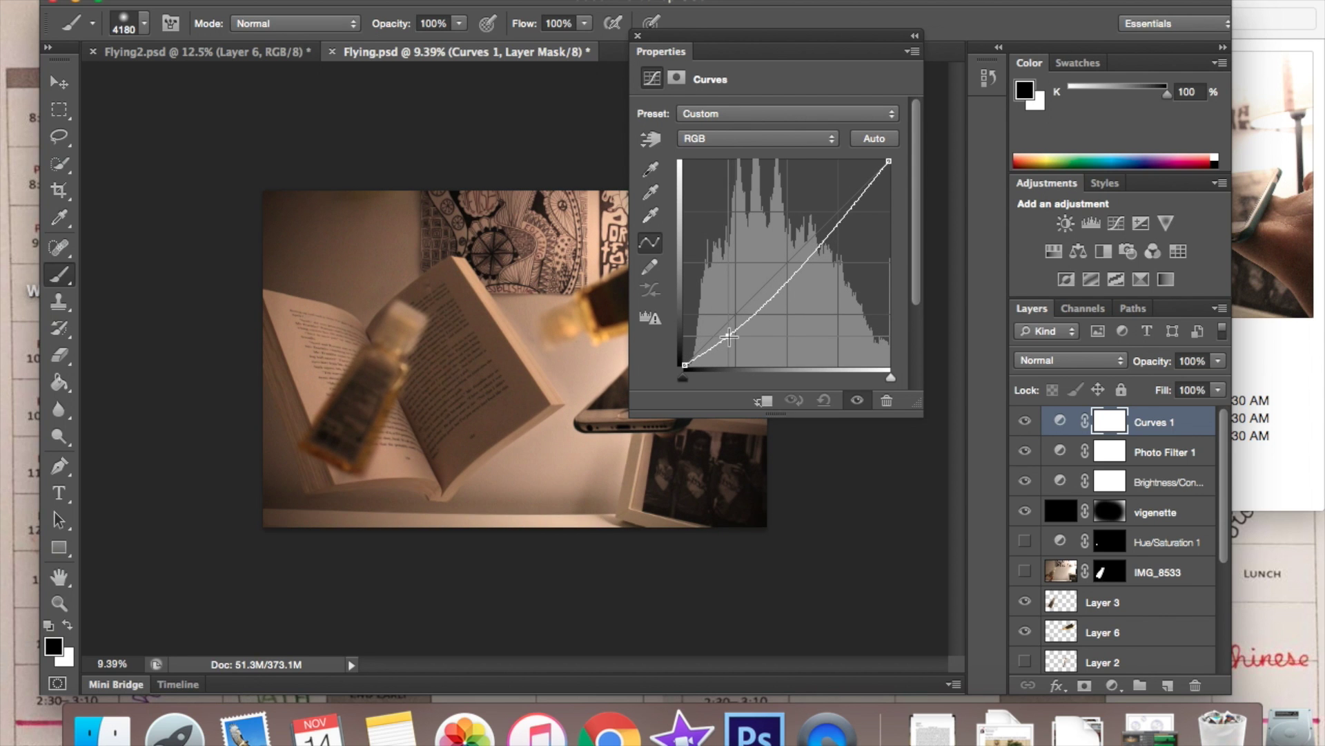
left_click(636, 34)
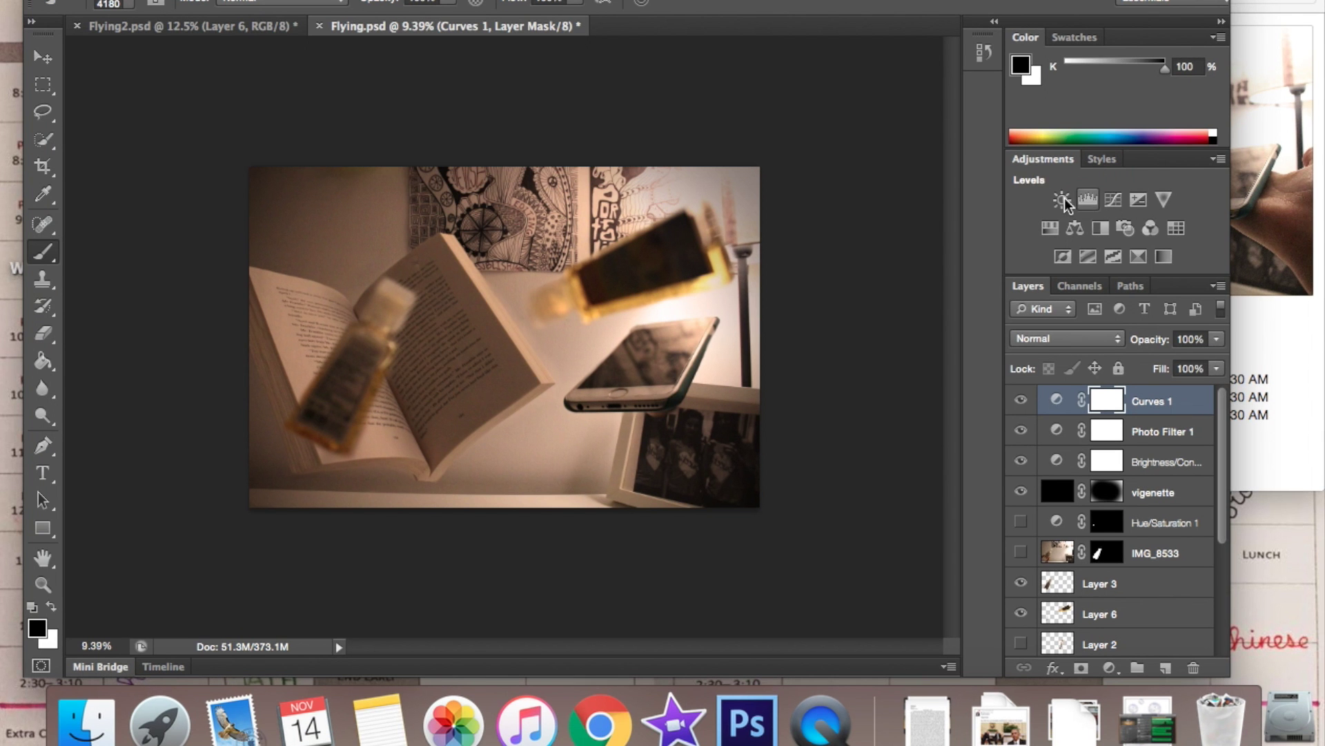
left_click(1050, 227)
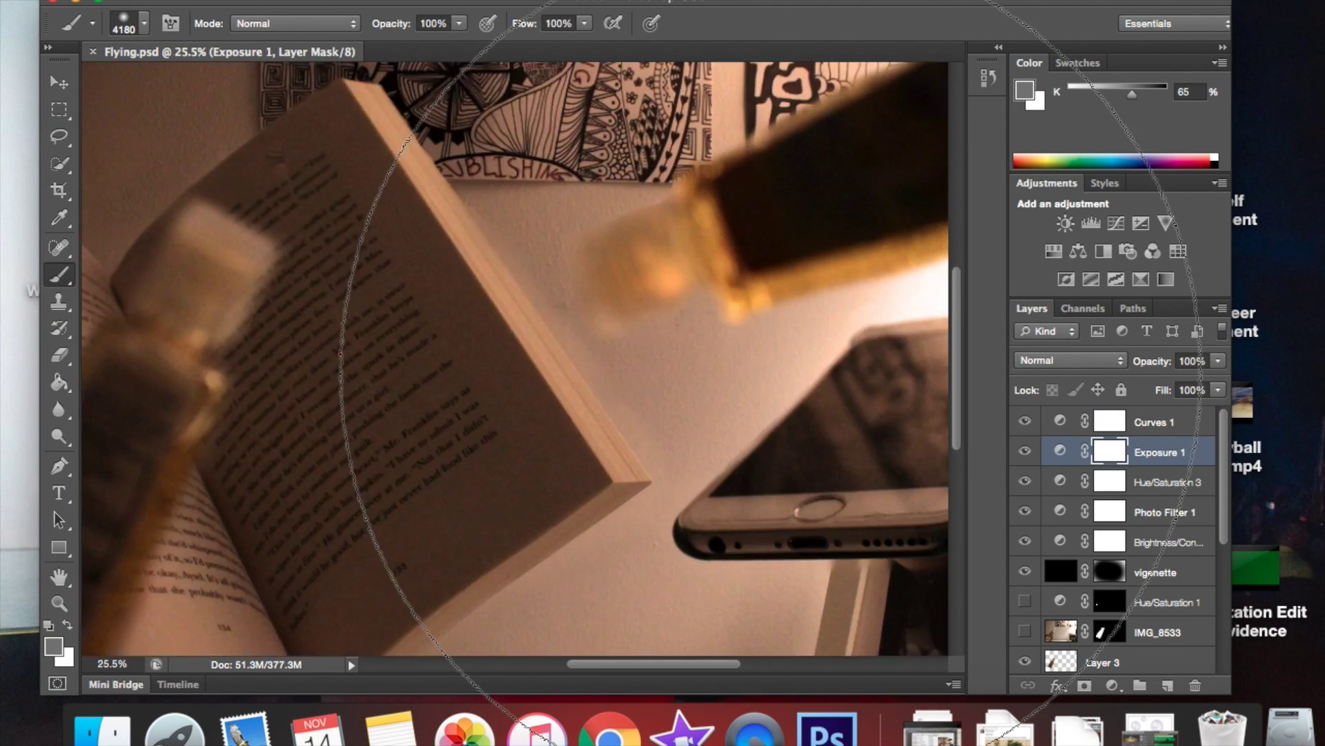
Compare the whole image with the Group 1 adjustments hidden and shown, leaving the group visible
scroll(460, 334, "up", 3)
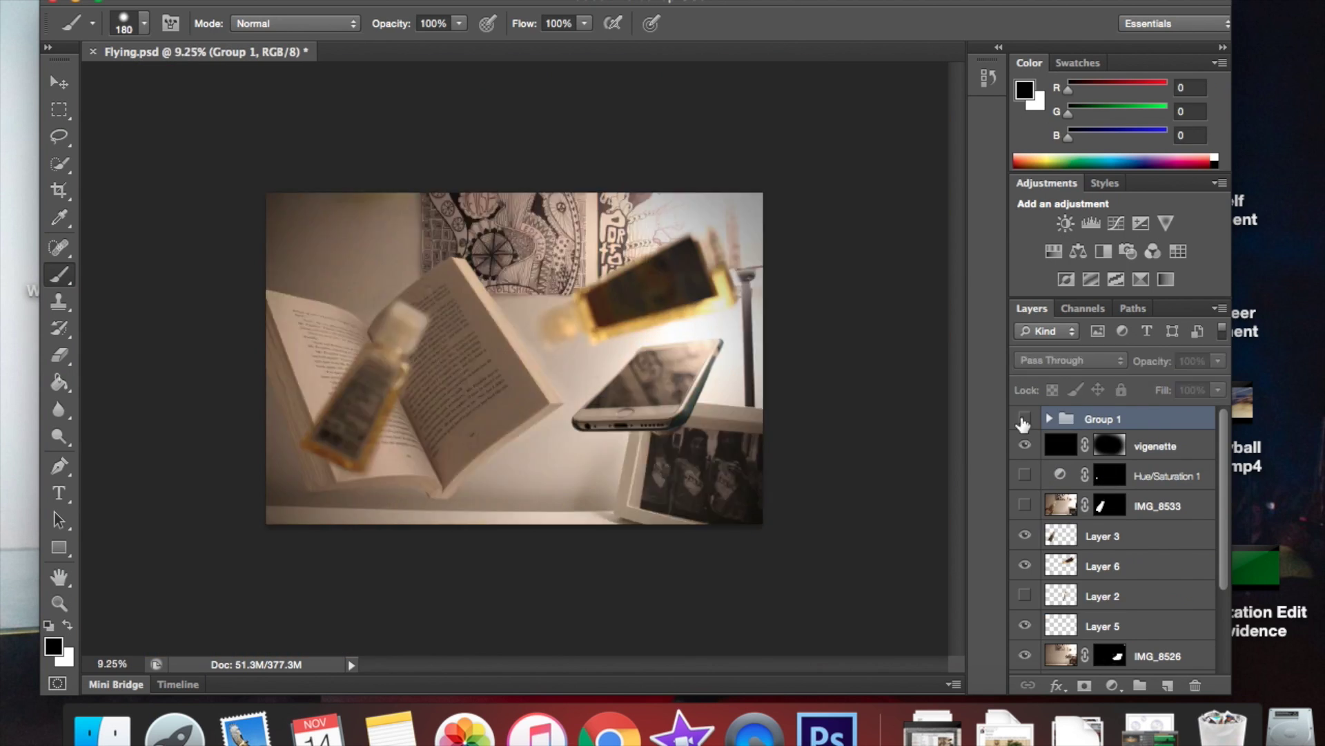
left_click(1049, 419)
left_click(1026, 419)
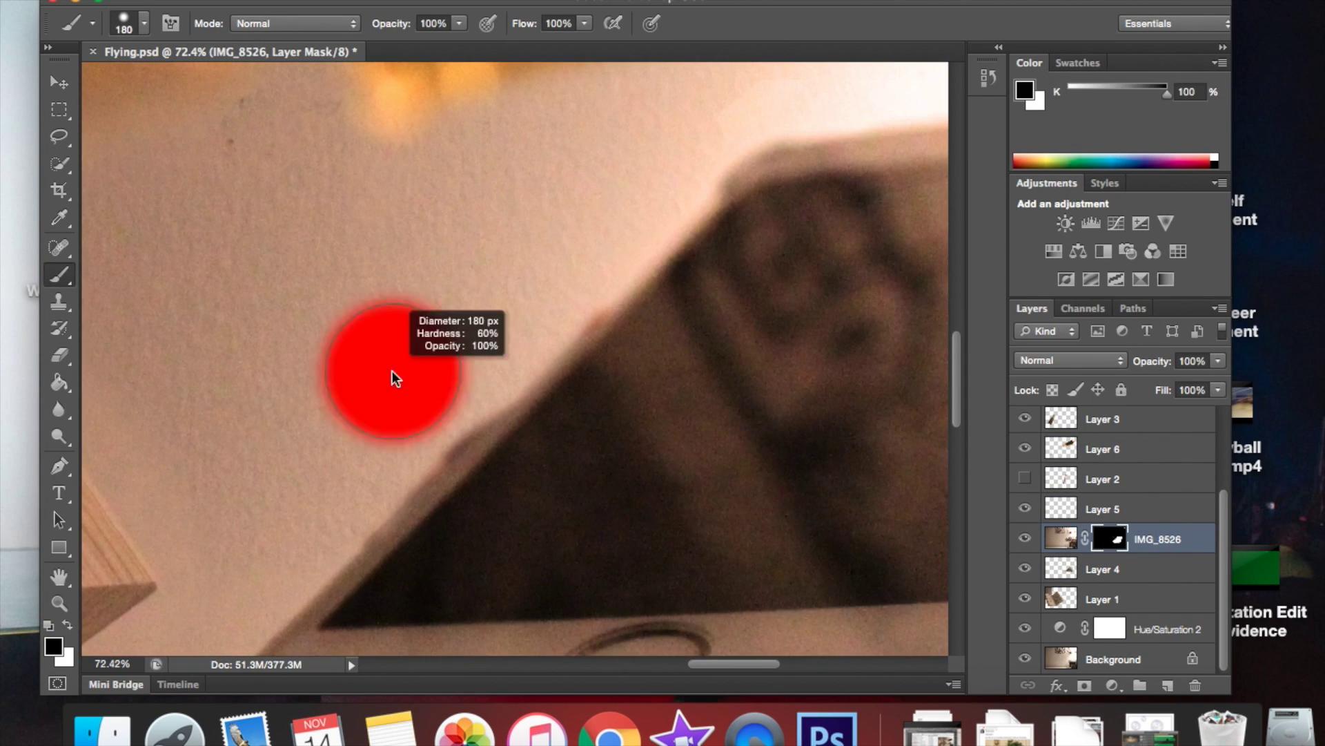
Trace the phone's blurred upper edge with the Pen tool on the IMG_8526 mask, and select the Curves 2 layer mask
key("p")
left_click(344, 563)
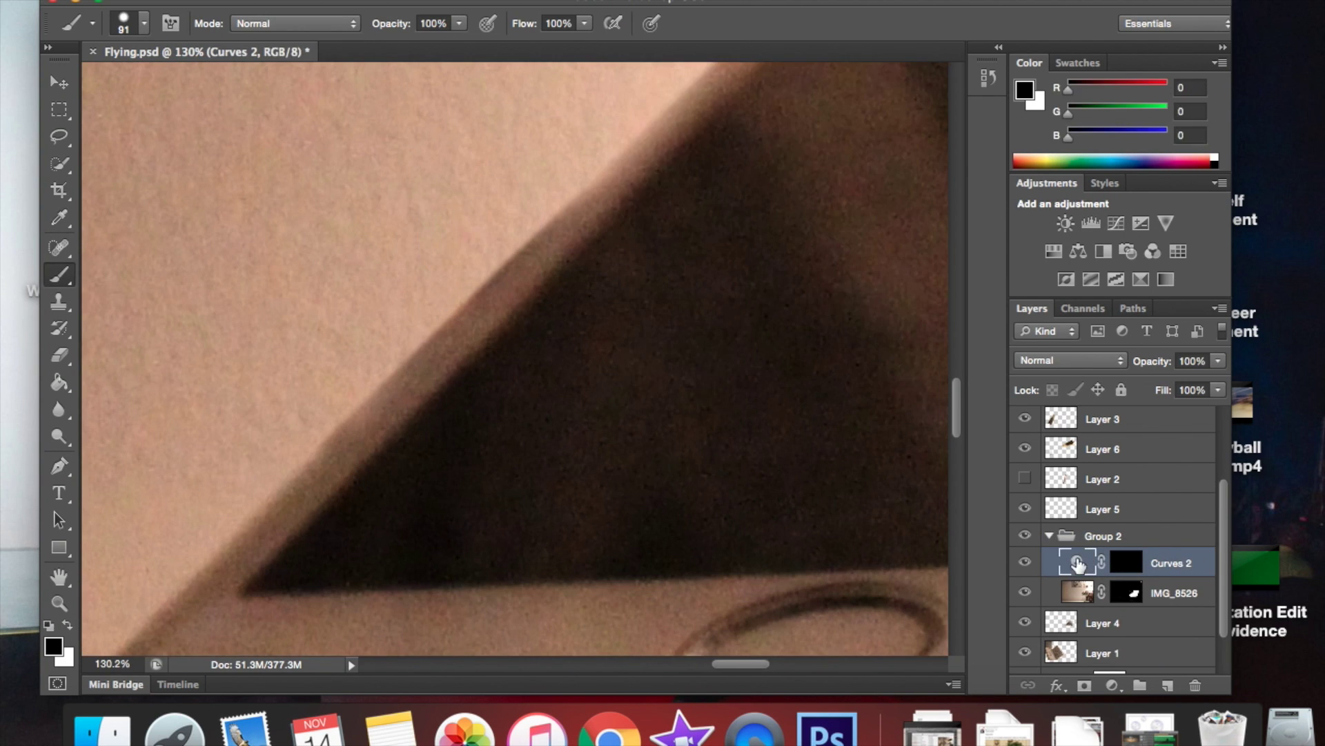
left_click(1142, 561)
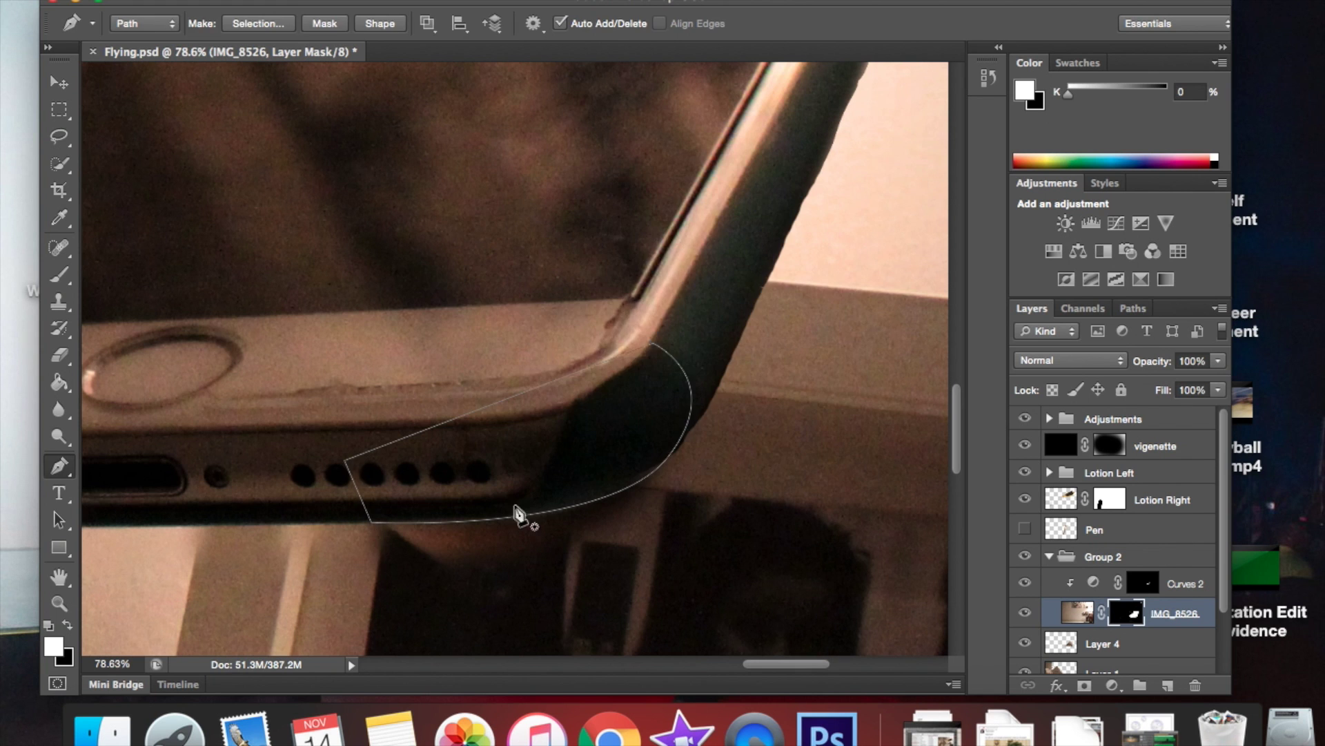
Convert the path around the phone case's lower corner into a selection for brushing the IMG_8526 mask, and save Flying.psd
key("ctrl+Return")
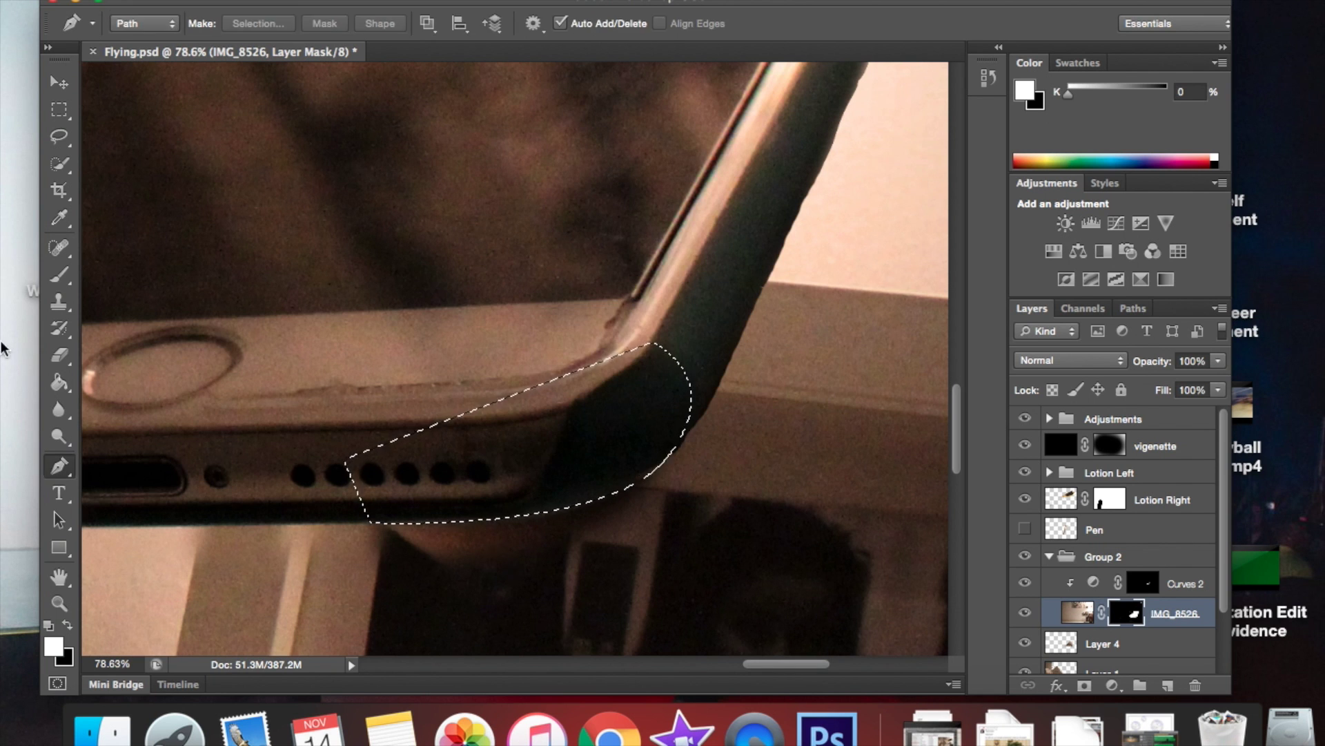
key("b")
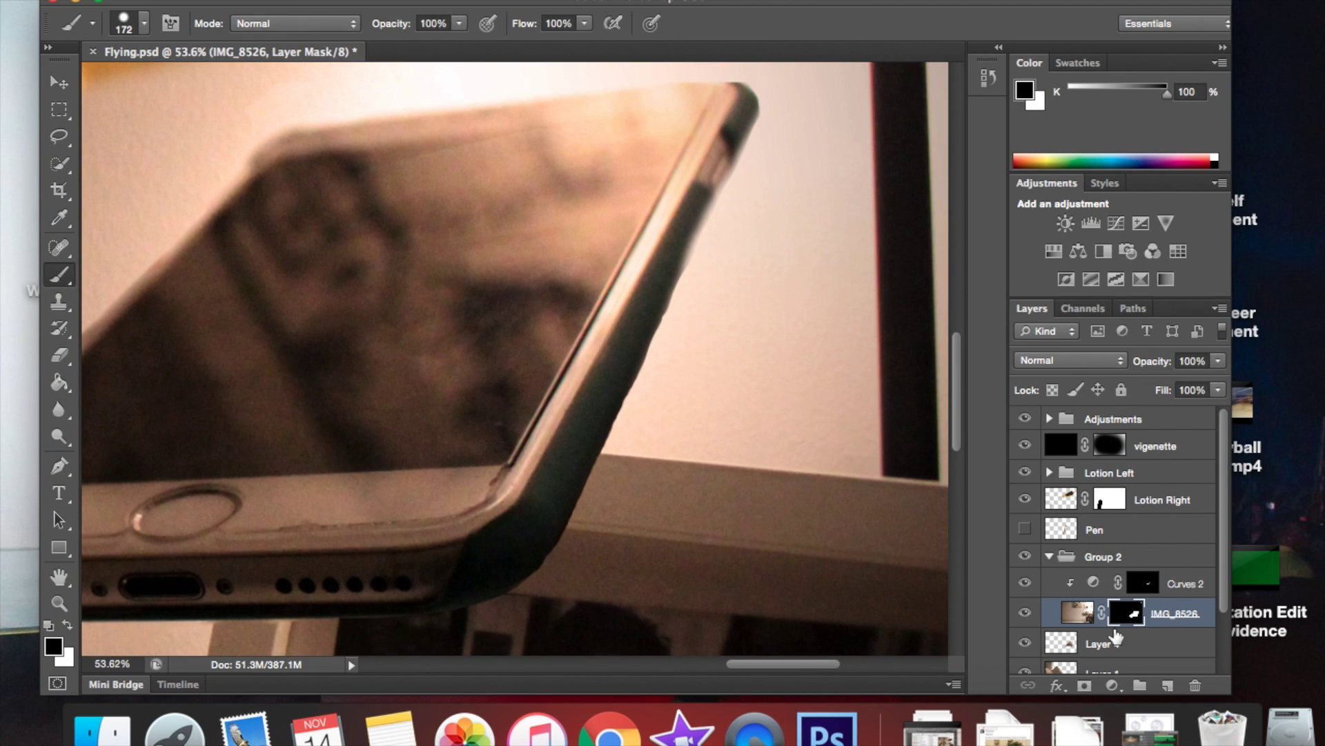
key("ctrl+s")
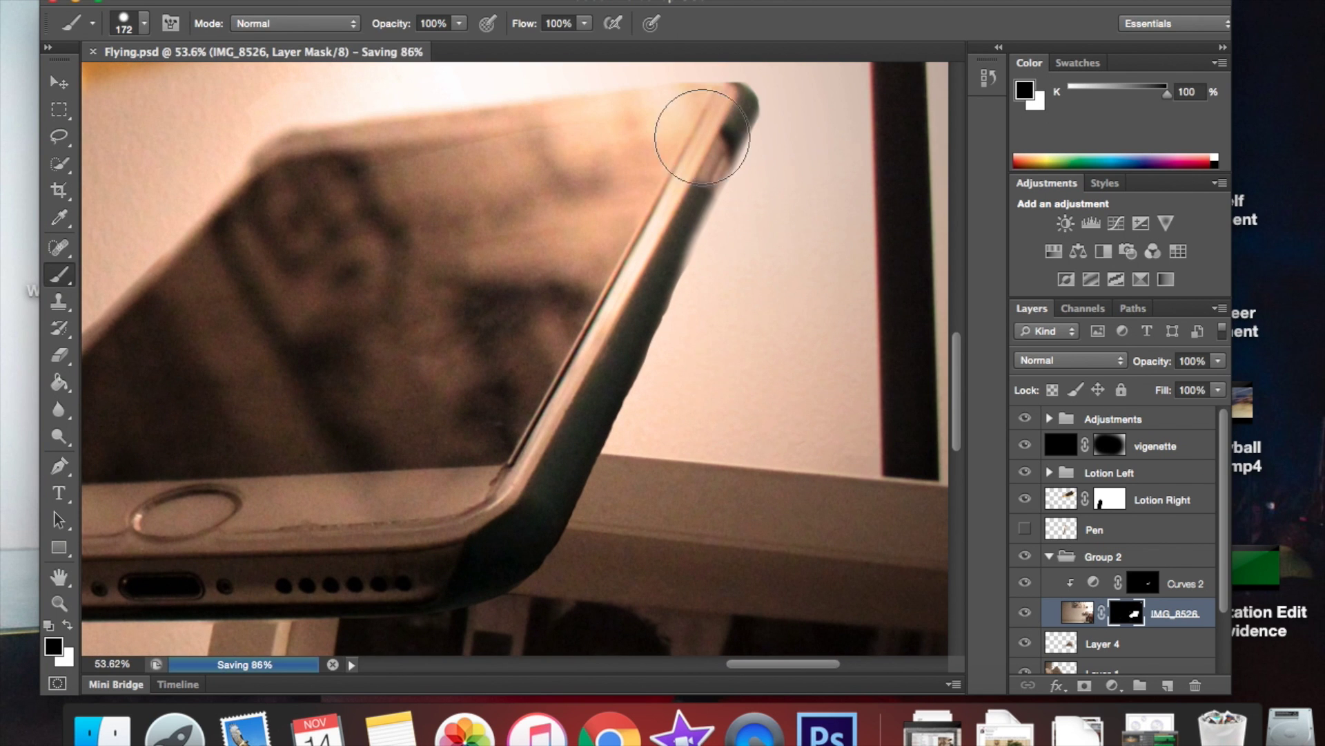
Hide Layer 4 and paint white with the 172 px brush on the IMG_8526 mask to restore the phone case's outer edge
left_click(1025, 642)
key("x")
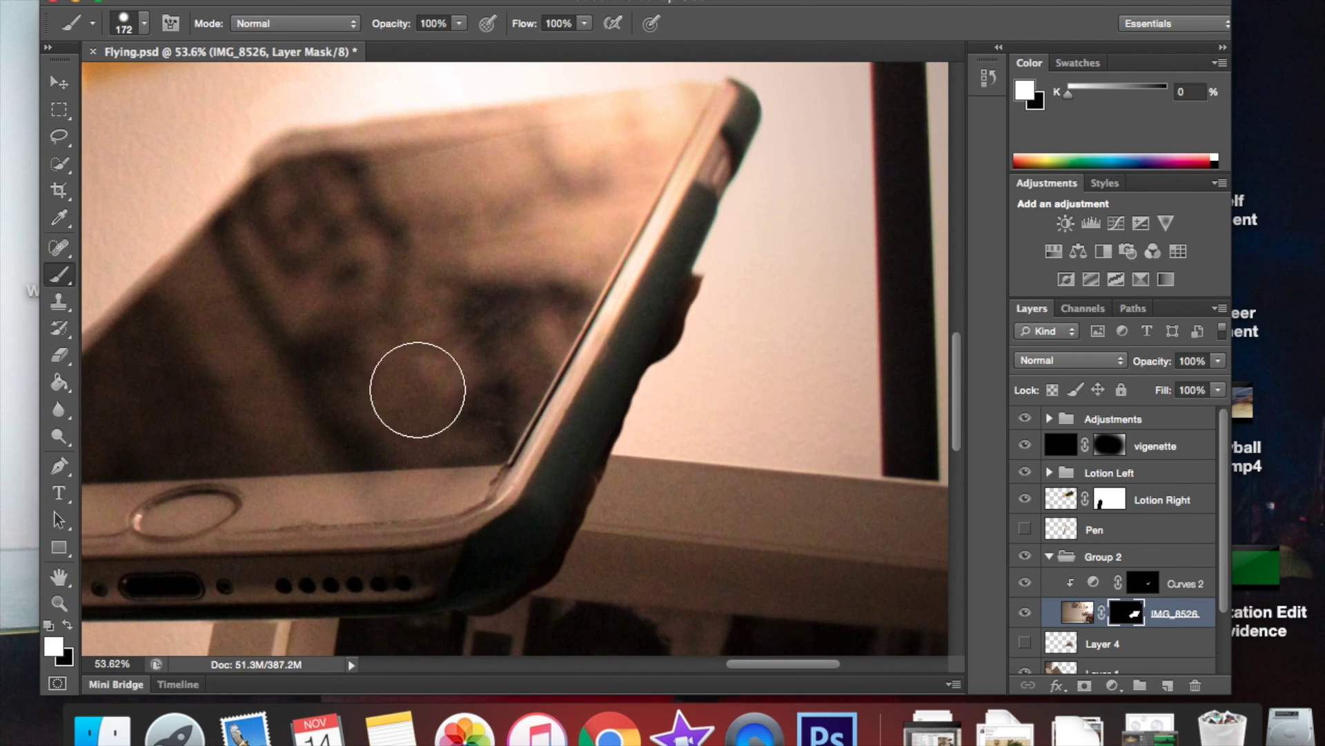